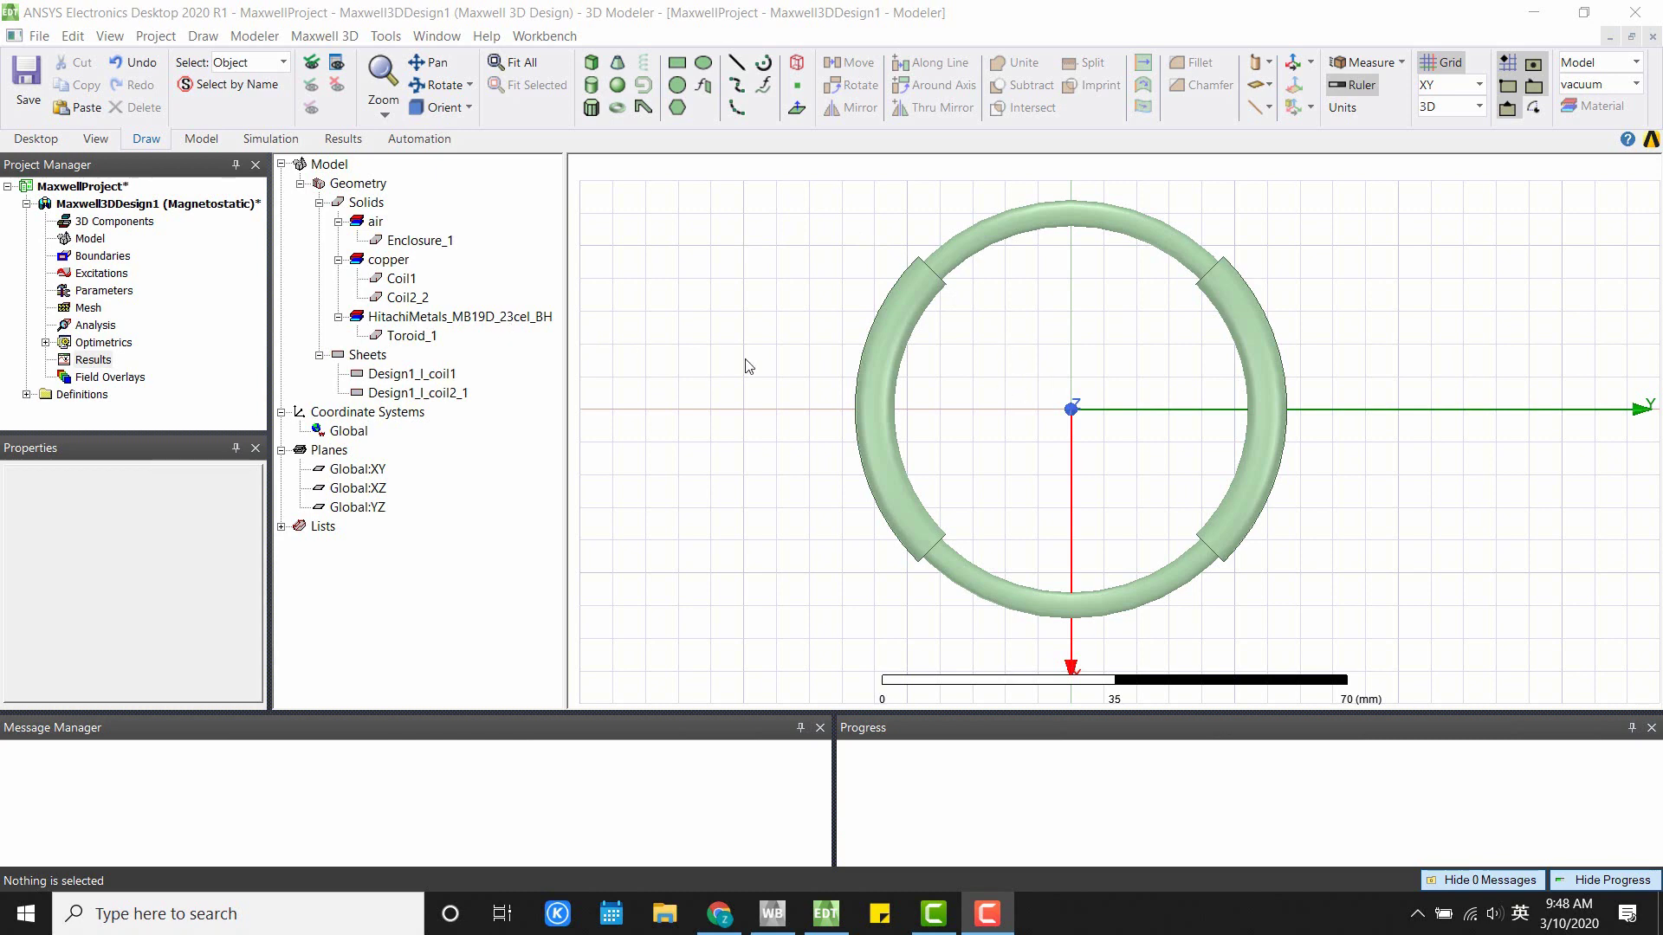
Inspect Toroid_1, Enclosure_1, Coil1 and Coil2_2 in the model tree
{"action": "left_click", "coordinate": [409, 336]}
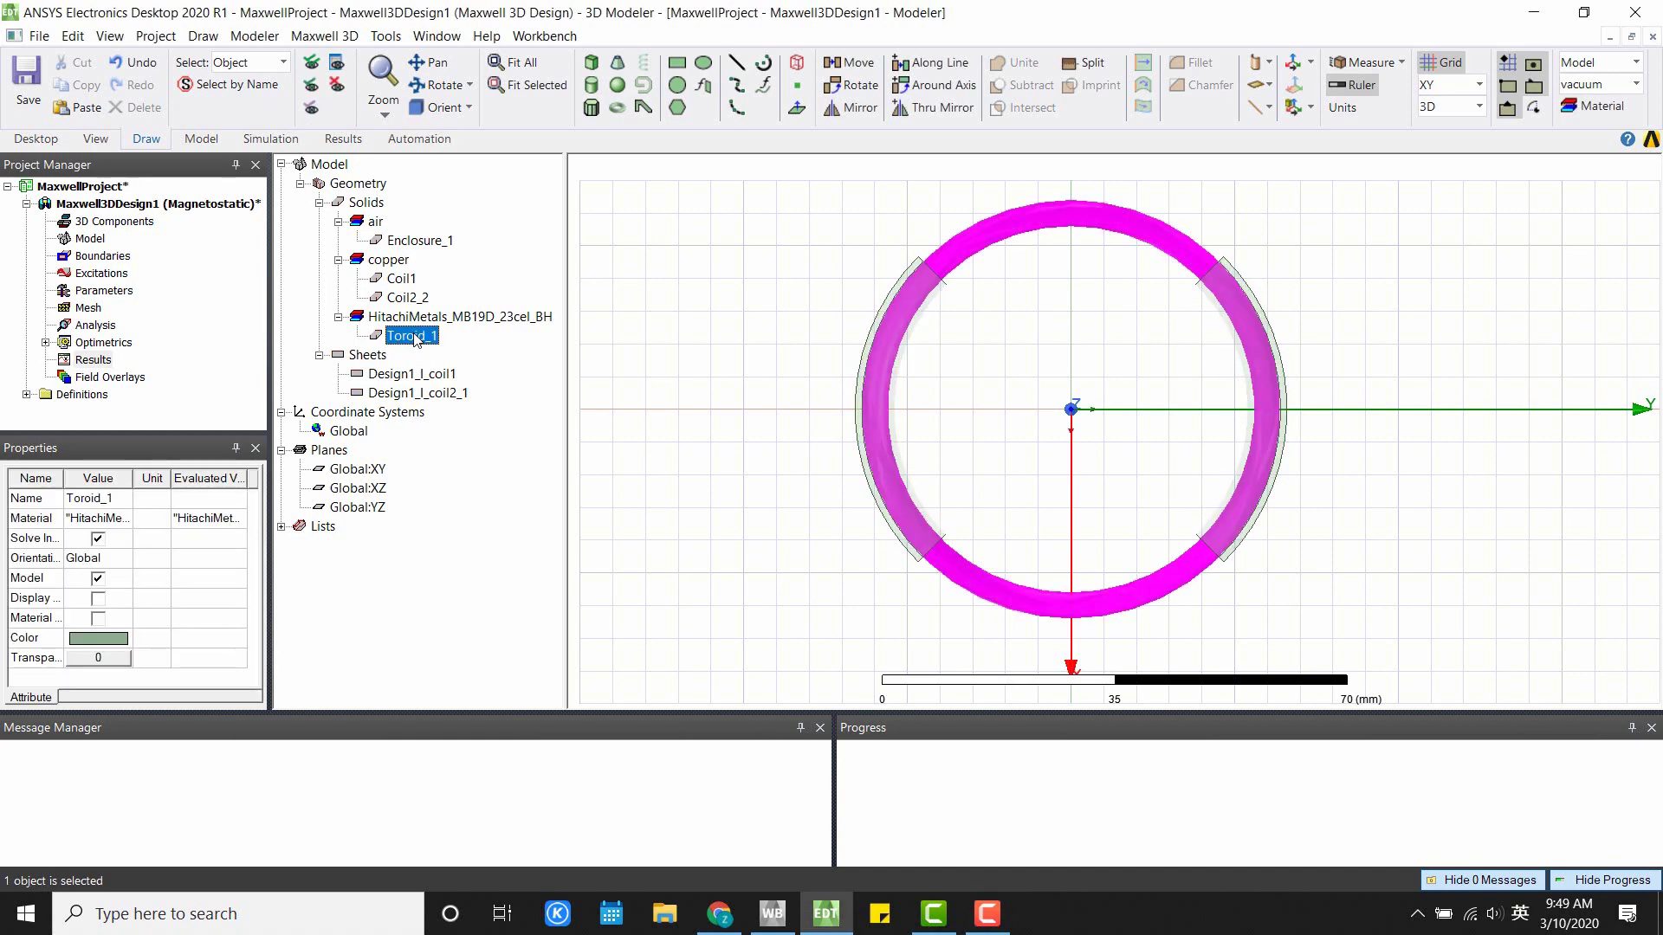
{"action": "left_click", "coordinate": [401, 241]}
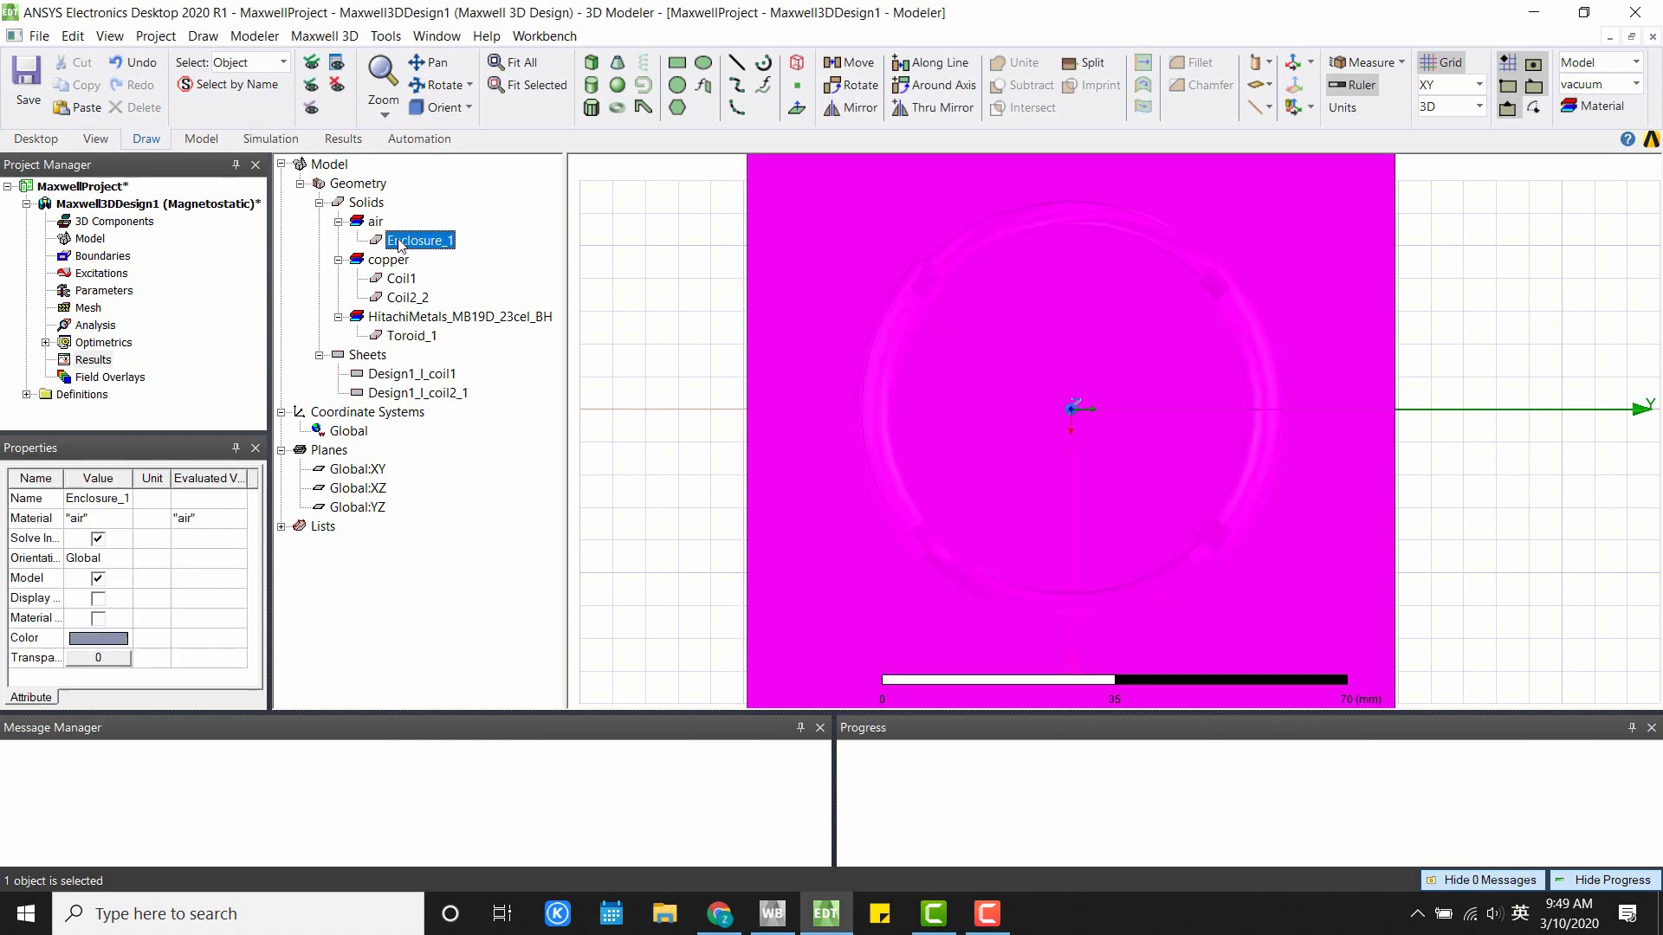
{"action": "left_click", "coordinate": [411, 285]}
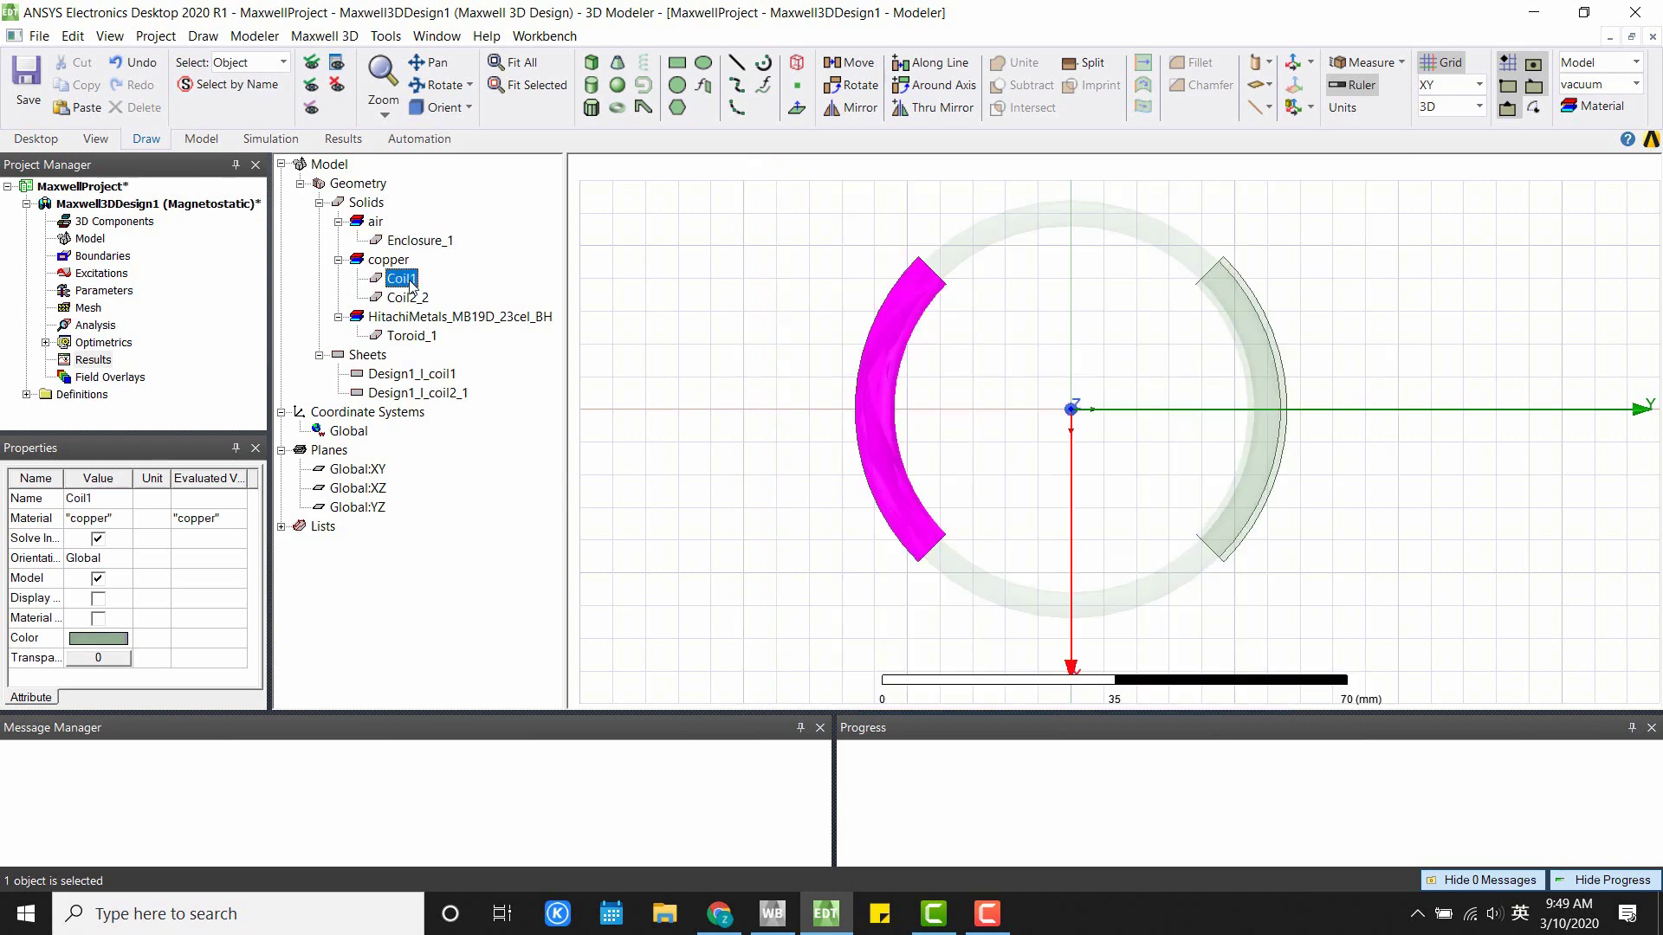
{"action": "left_click", "coordinate": [417, 301]}
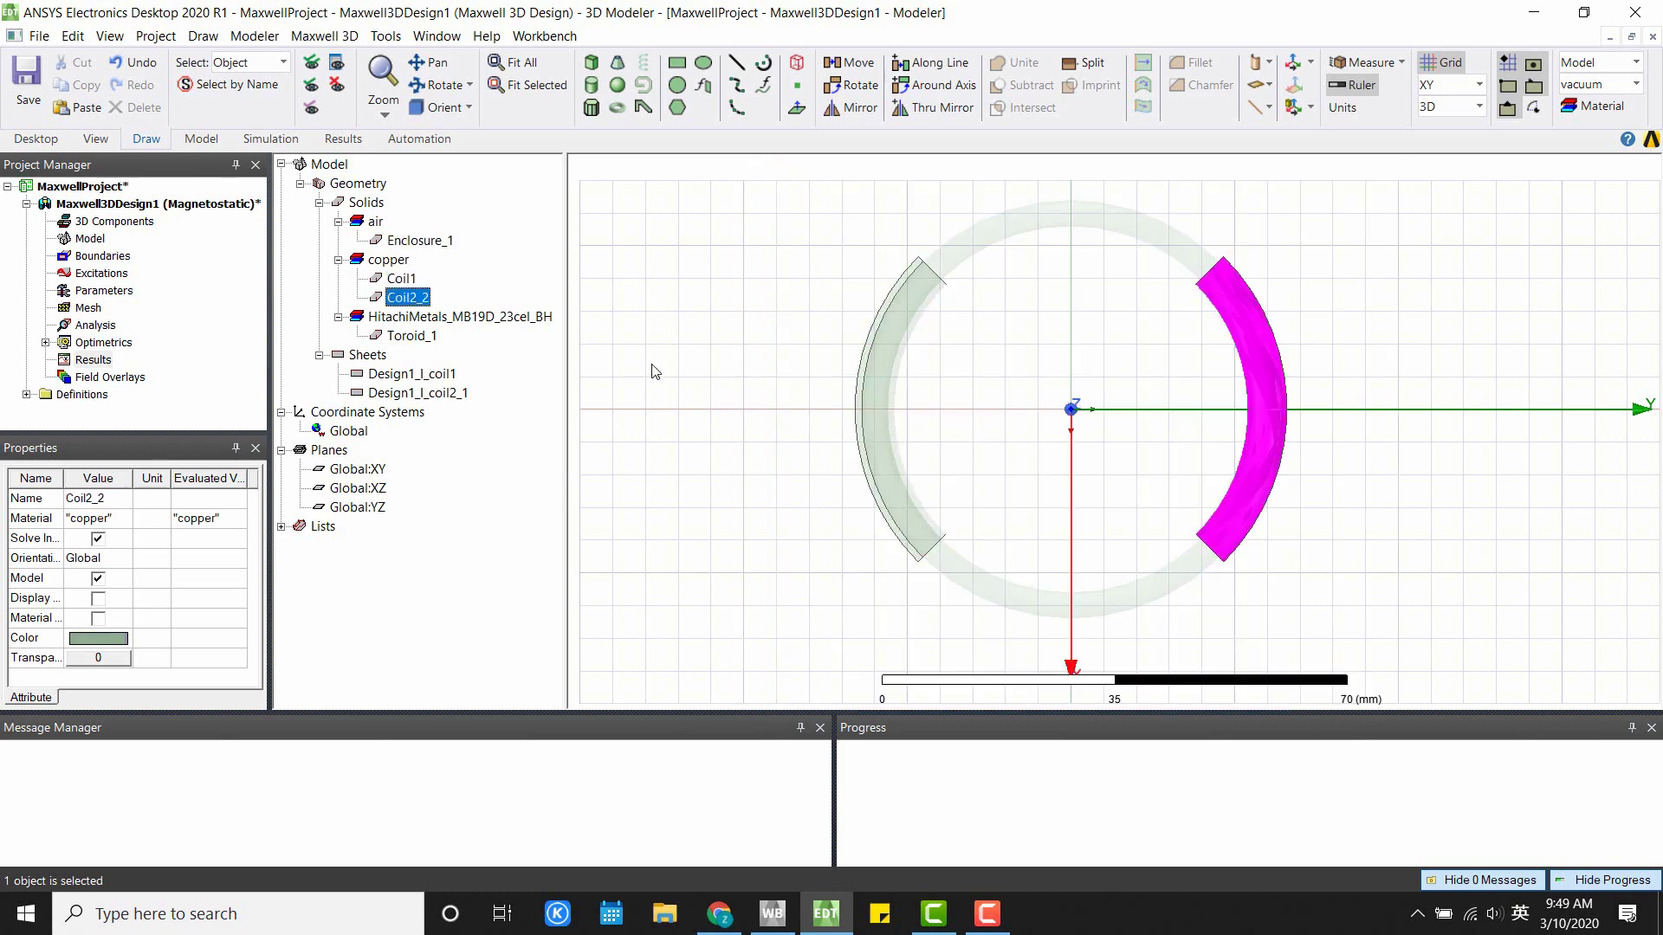
{"action": "left_click", "coordinate": [412, 337]}
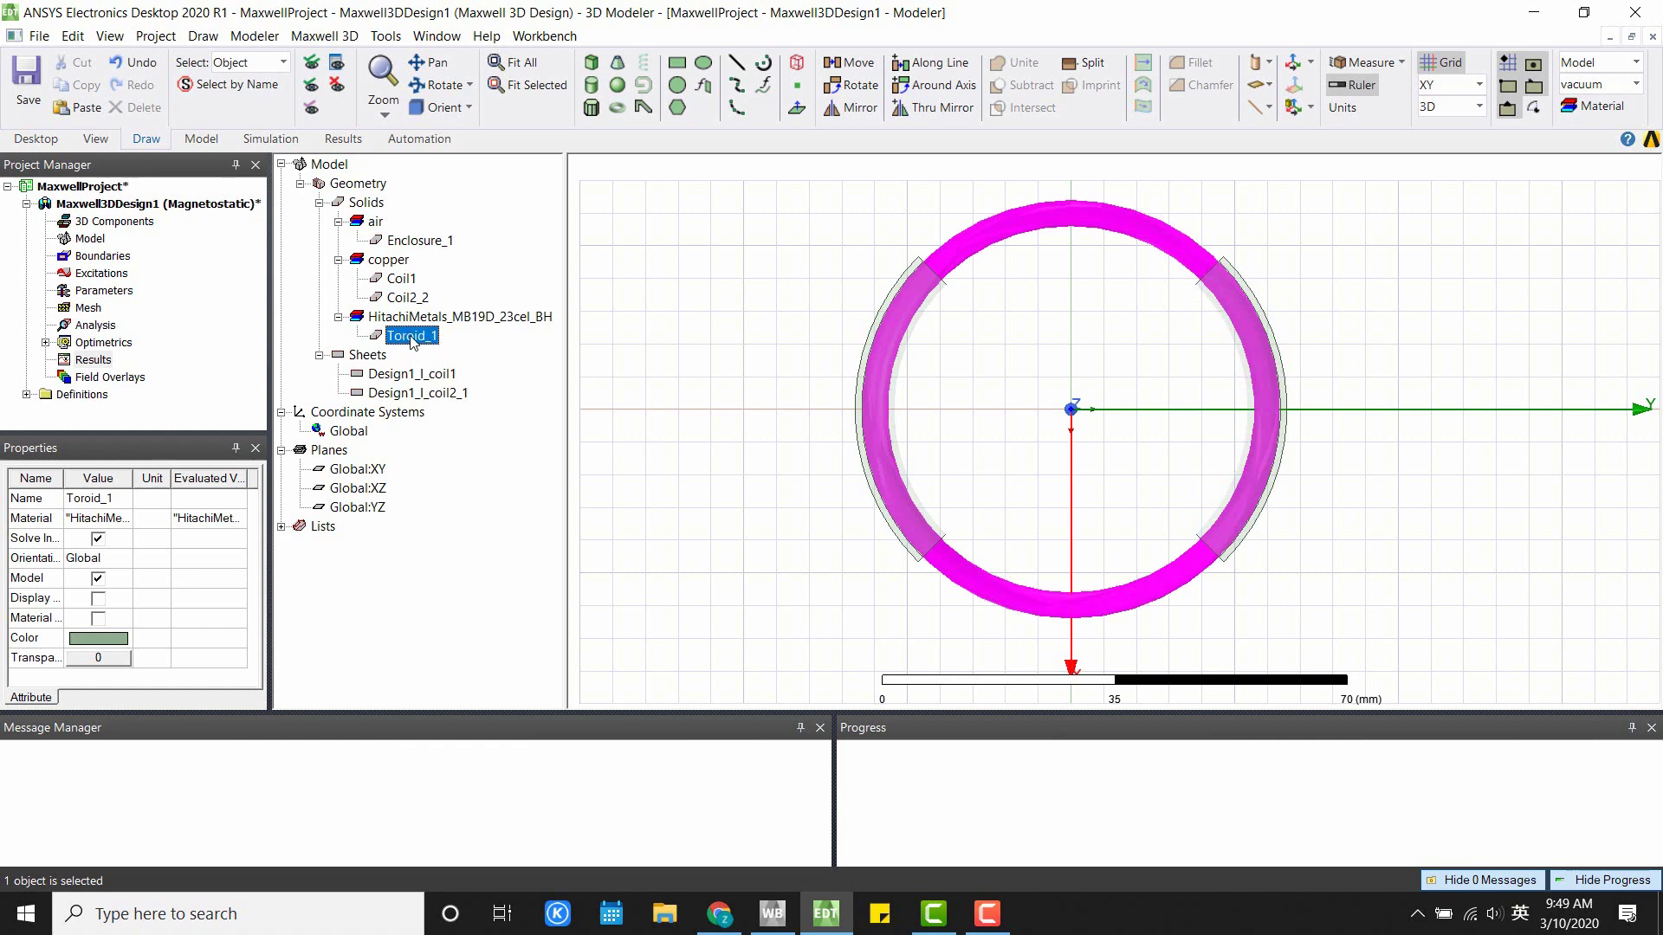
Assign a material to Toroid_1 and select HitachiMetals_MB19D_23cel_BH in the library
{"action": "right_click", "coordinate": [411, 340]}
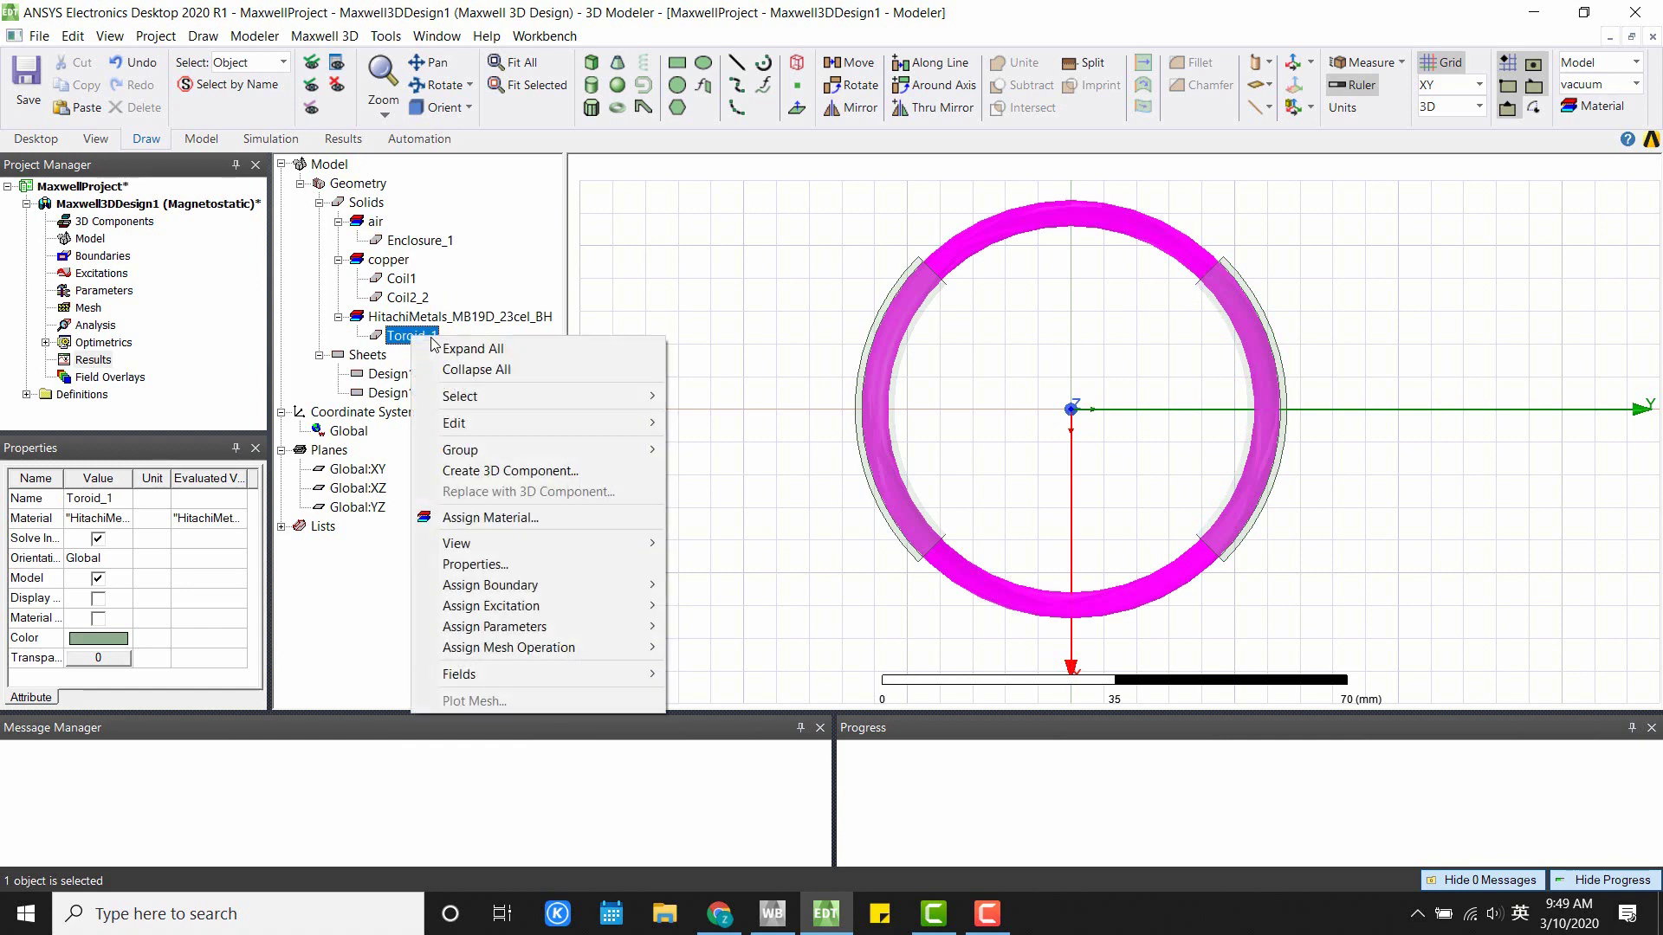
{"action": "left_click", "coordinate": [517, 517]}
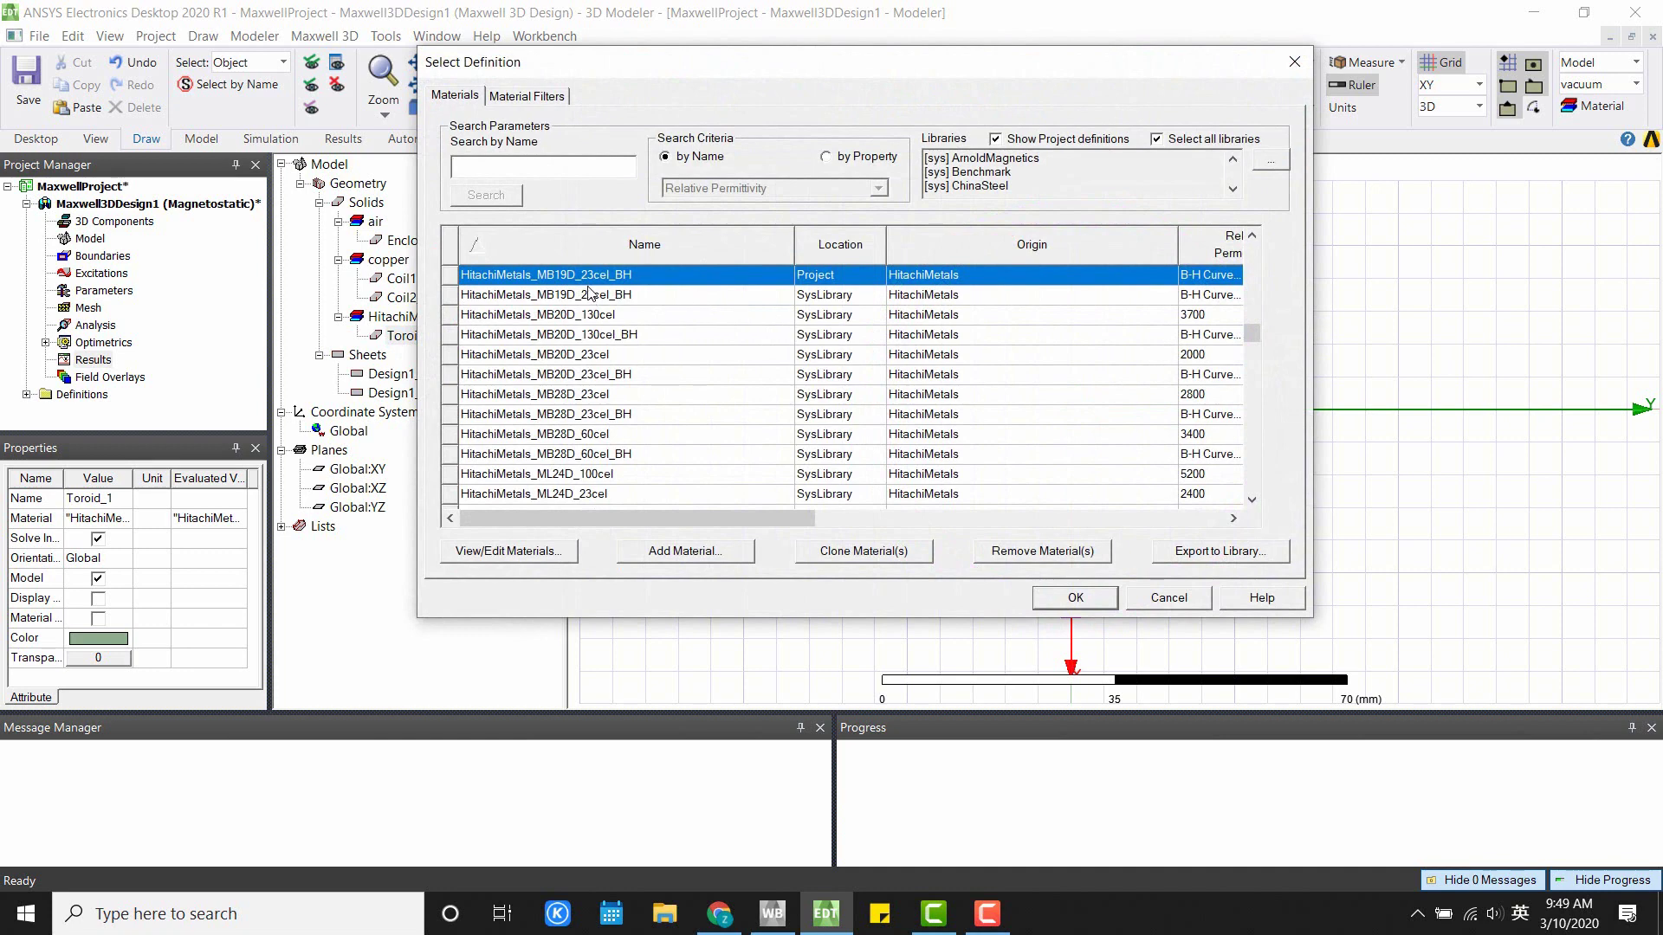
{"action": "scroll", "coordinate": [685, 356], "scroll_direction": "down", "scroll_amount": 1}
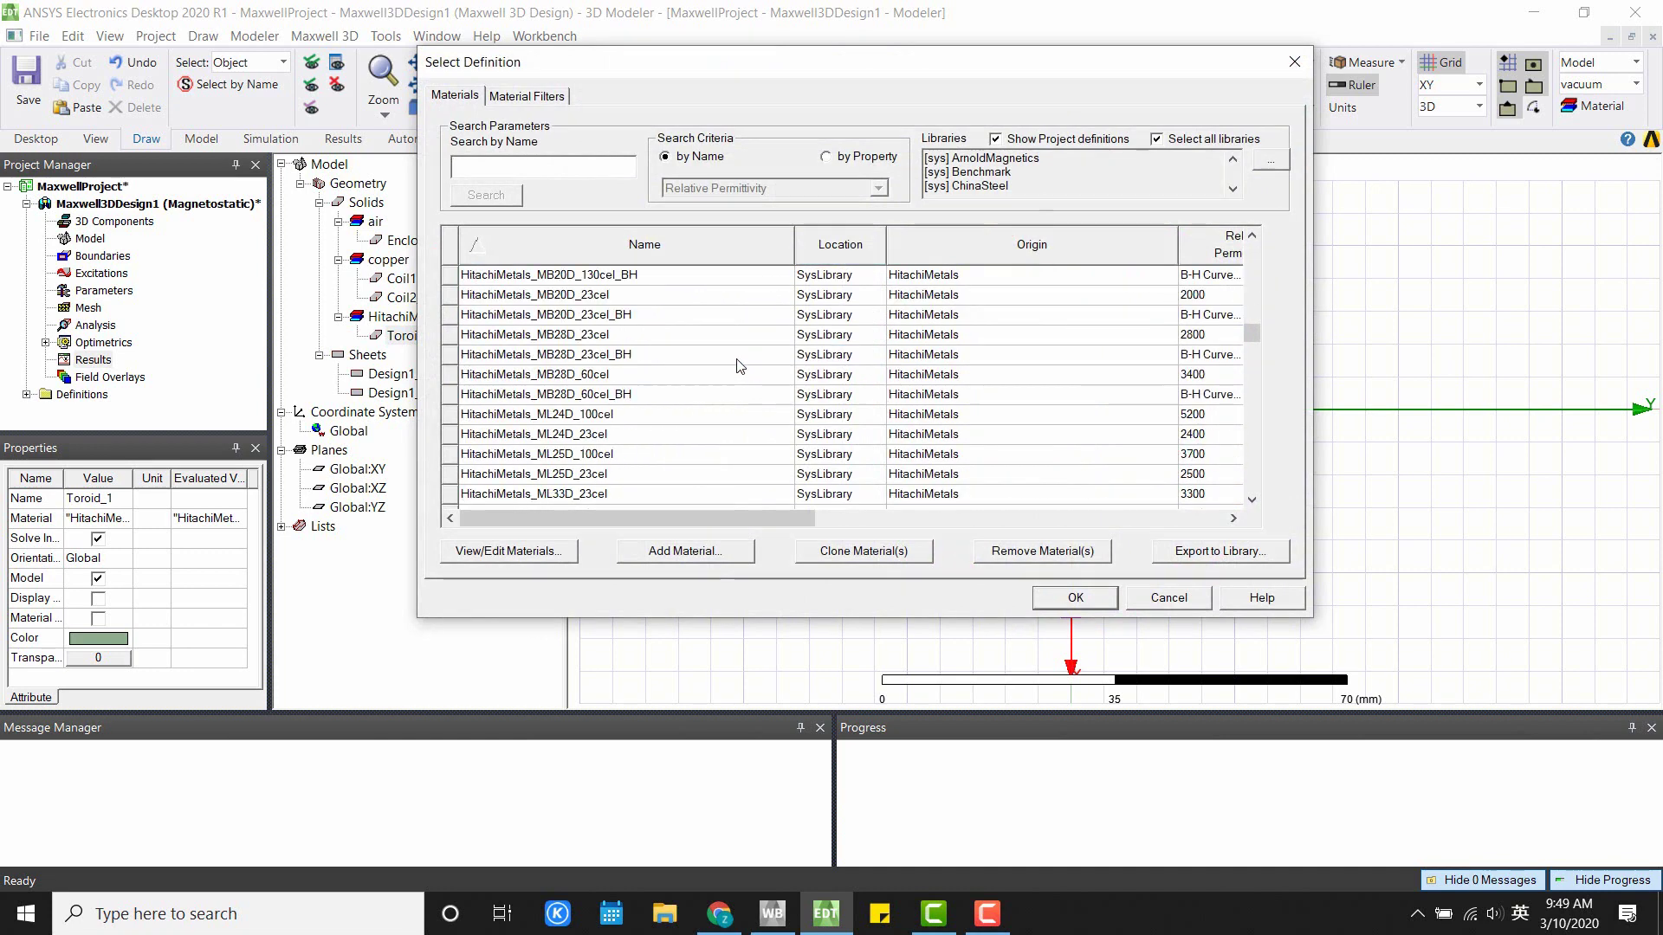
{"action": "scroll", "coordinate": [737, 365], "scroll_direction": "down", "scroll_amount": 8}
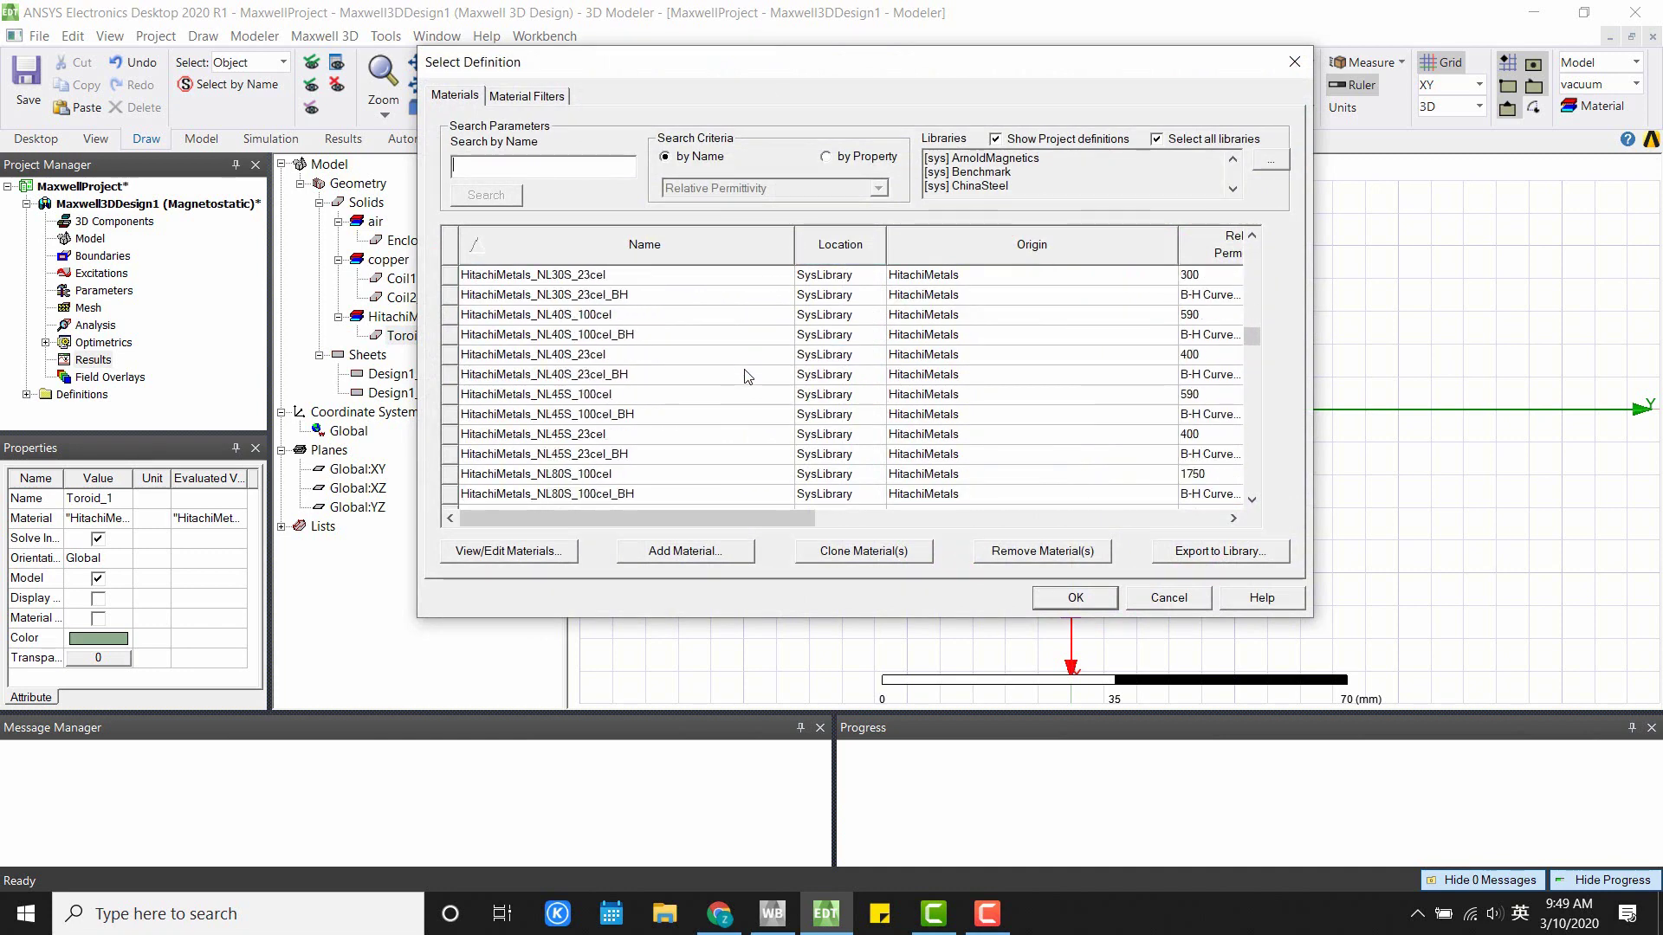
{"action": "scroll", "coordinate": [749, 382], "scroll_direction": "up", "scroll_amount": 10}
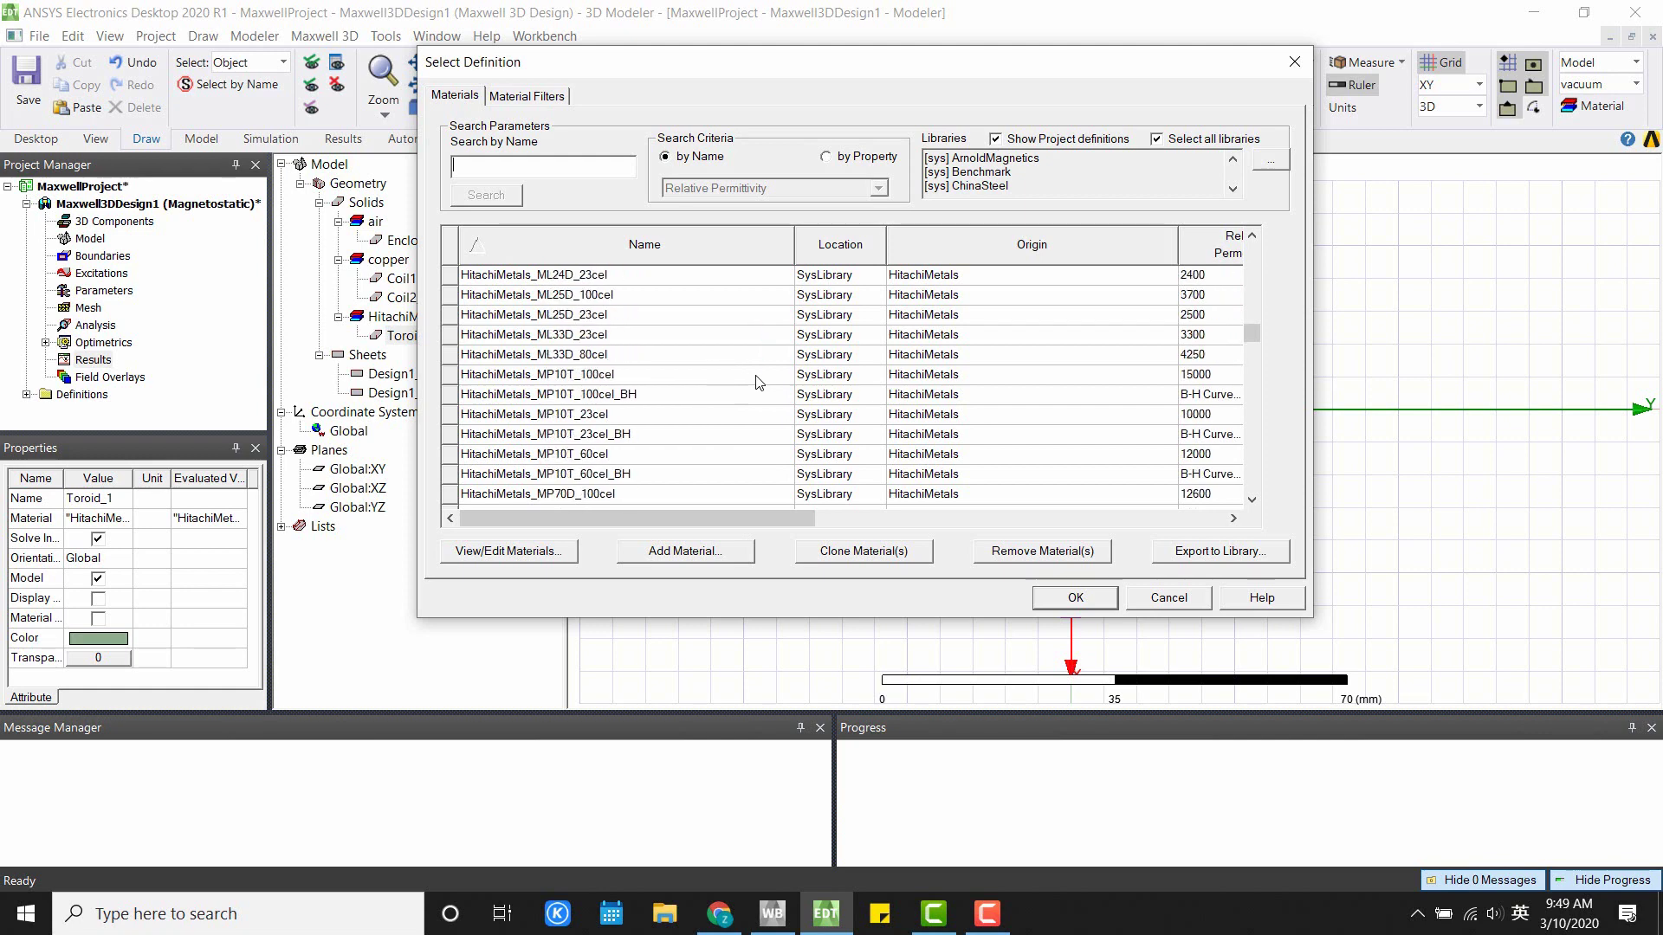
{"action": "scroll", "coordinate": [951, 371], "scroll_direction": "up", "scroll_amount": 1}
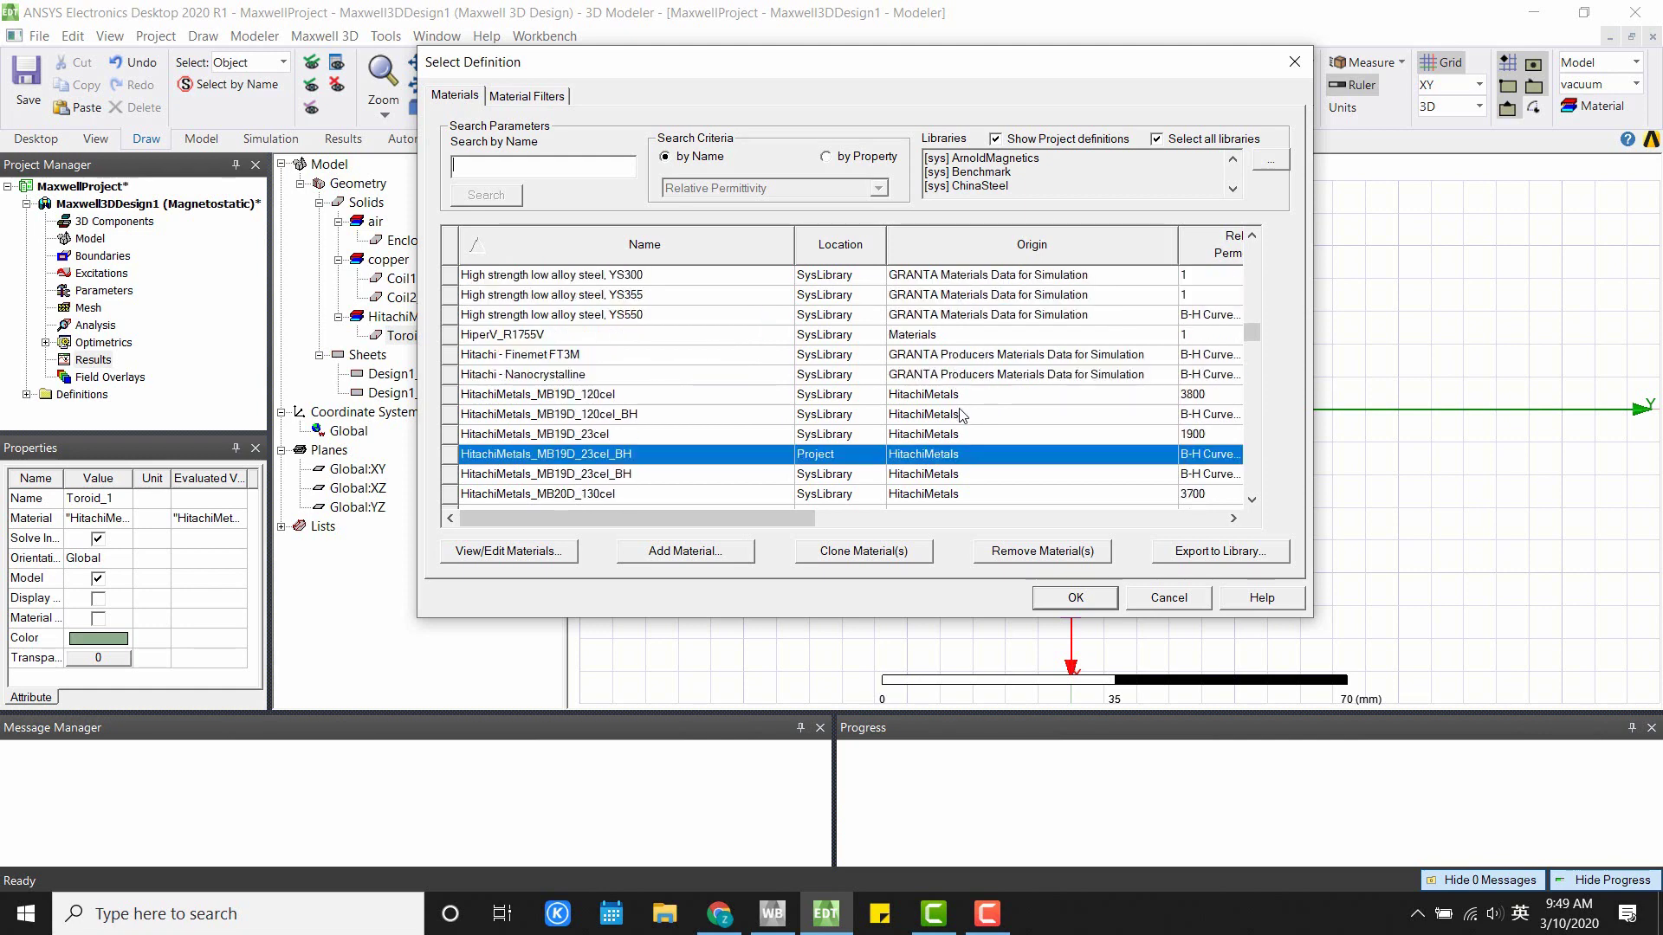
{"action": "scroll", "coordinate": [966, 433], "scroll_direction": "down", "scroll_amount": 1}
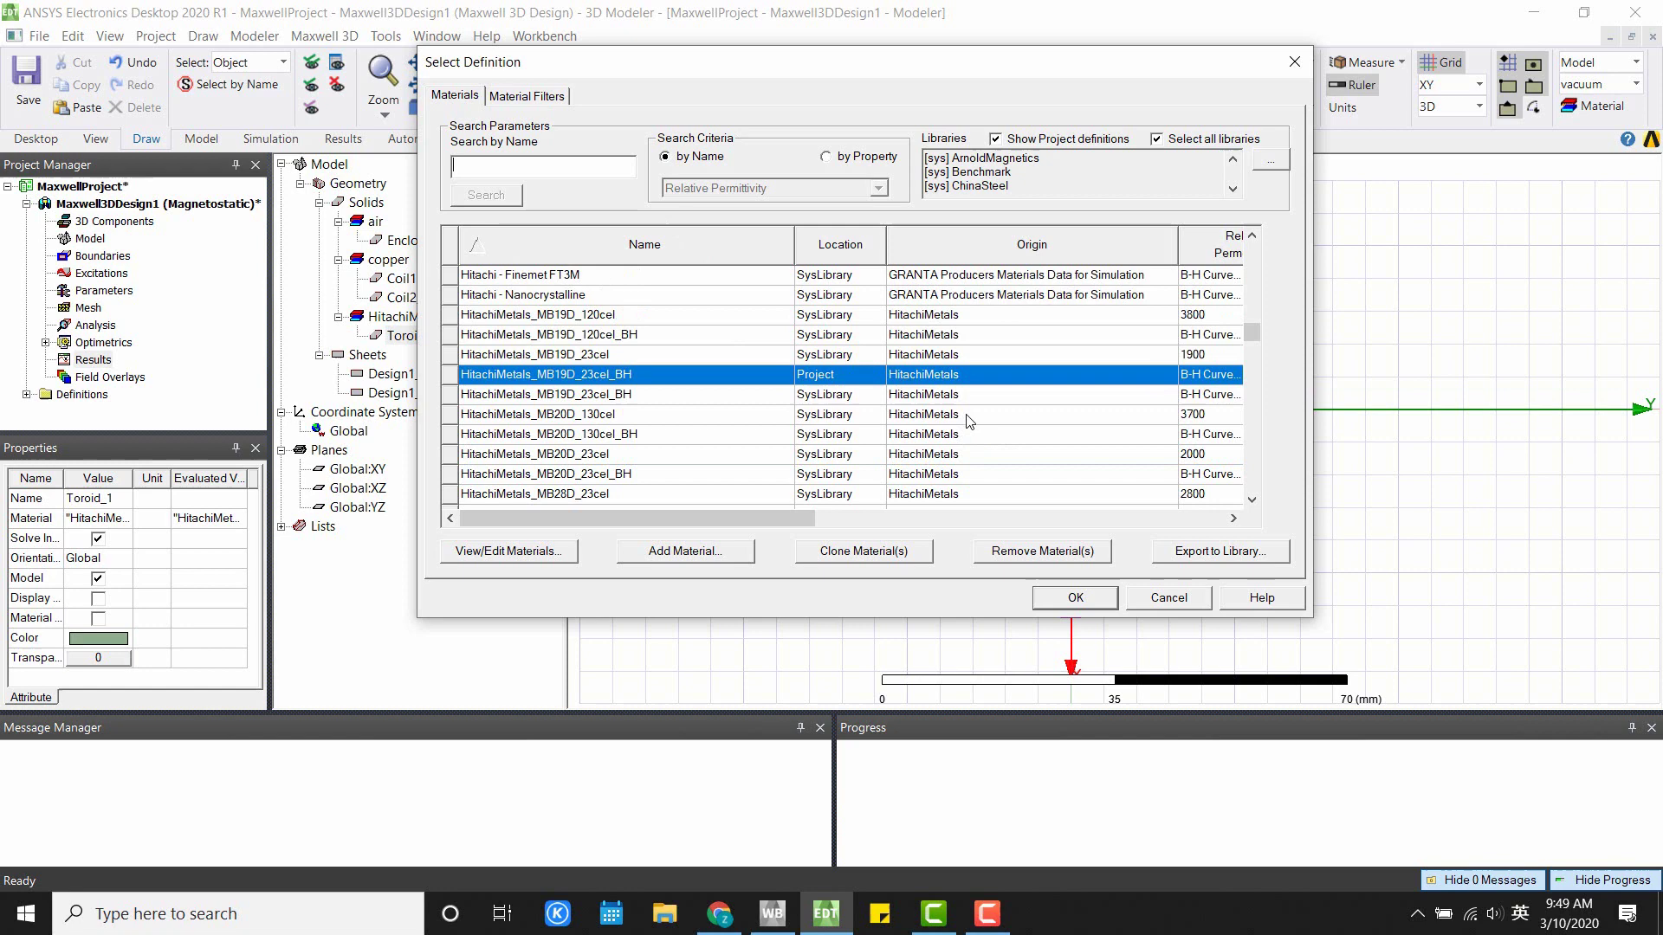
{"action": "scroll", "coordinate": [969, 425], "scroll_direction": "down", "scroll_amount": 5}
{"action": "scroll", "coordinate": [962, 423], "scroll_direction": "down", "scroll_amount": 10}
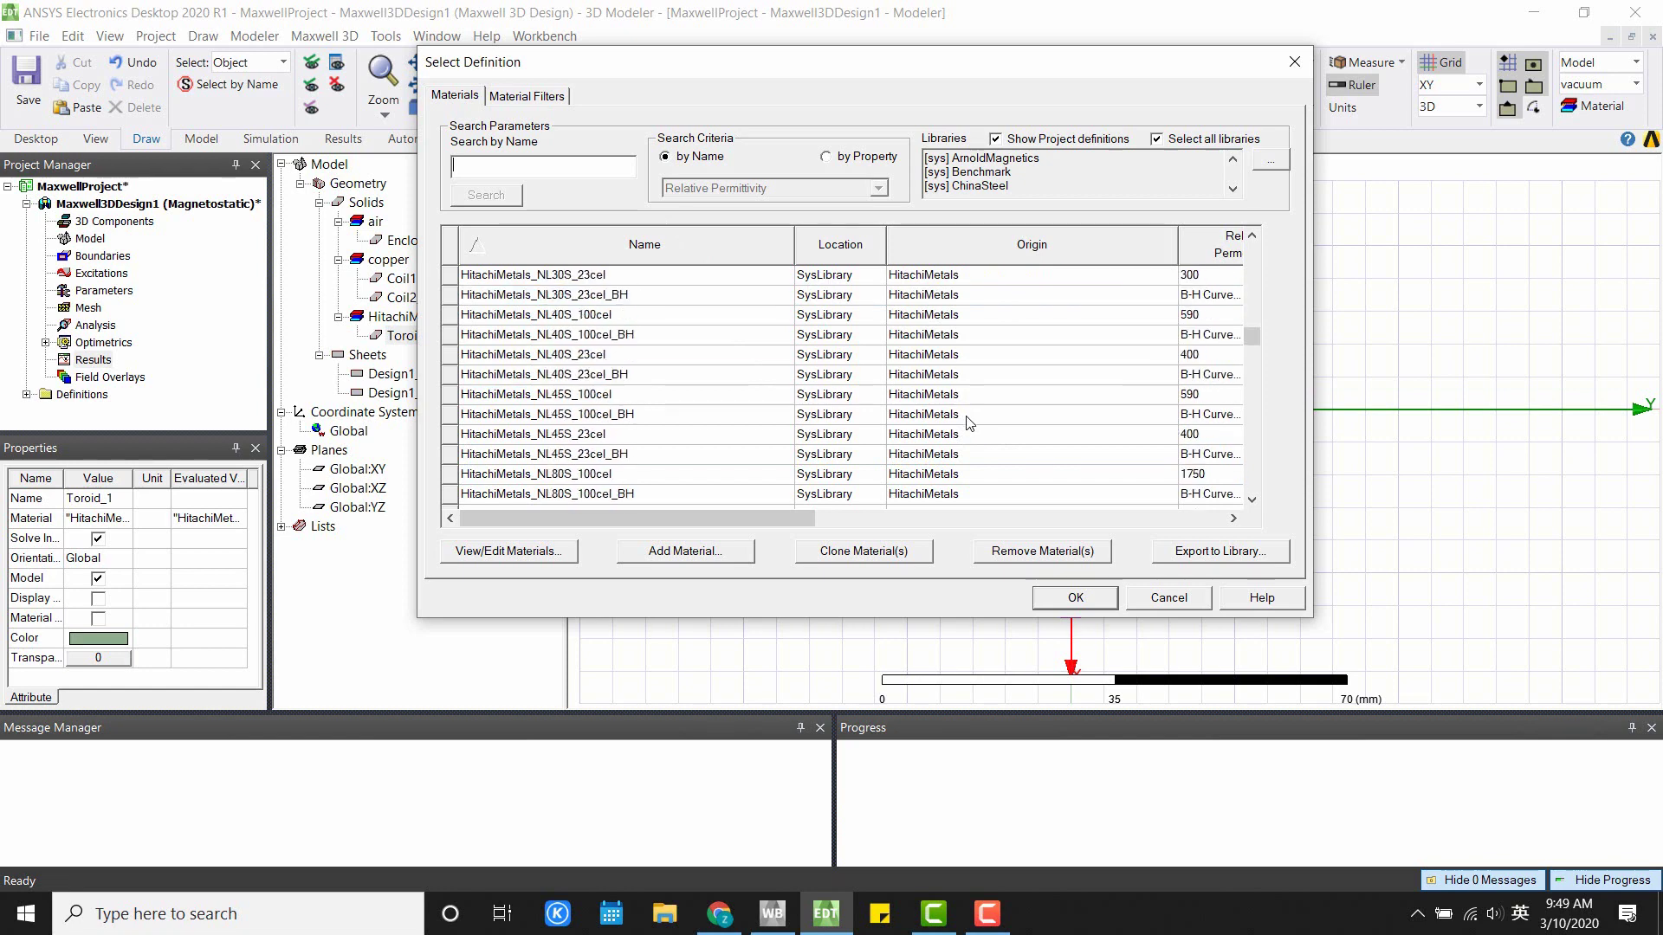
{"action": "scroll", "coordinate": [641, 373], "scroll_direction": "up", "scroll_amount": 5}
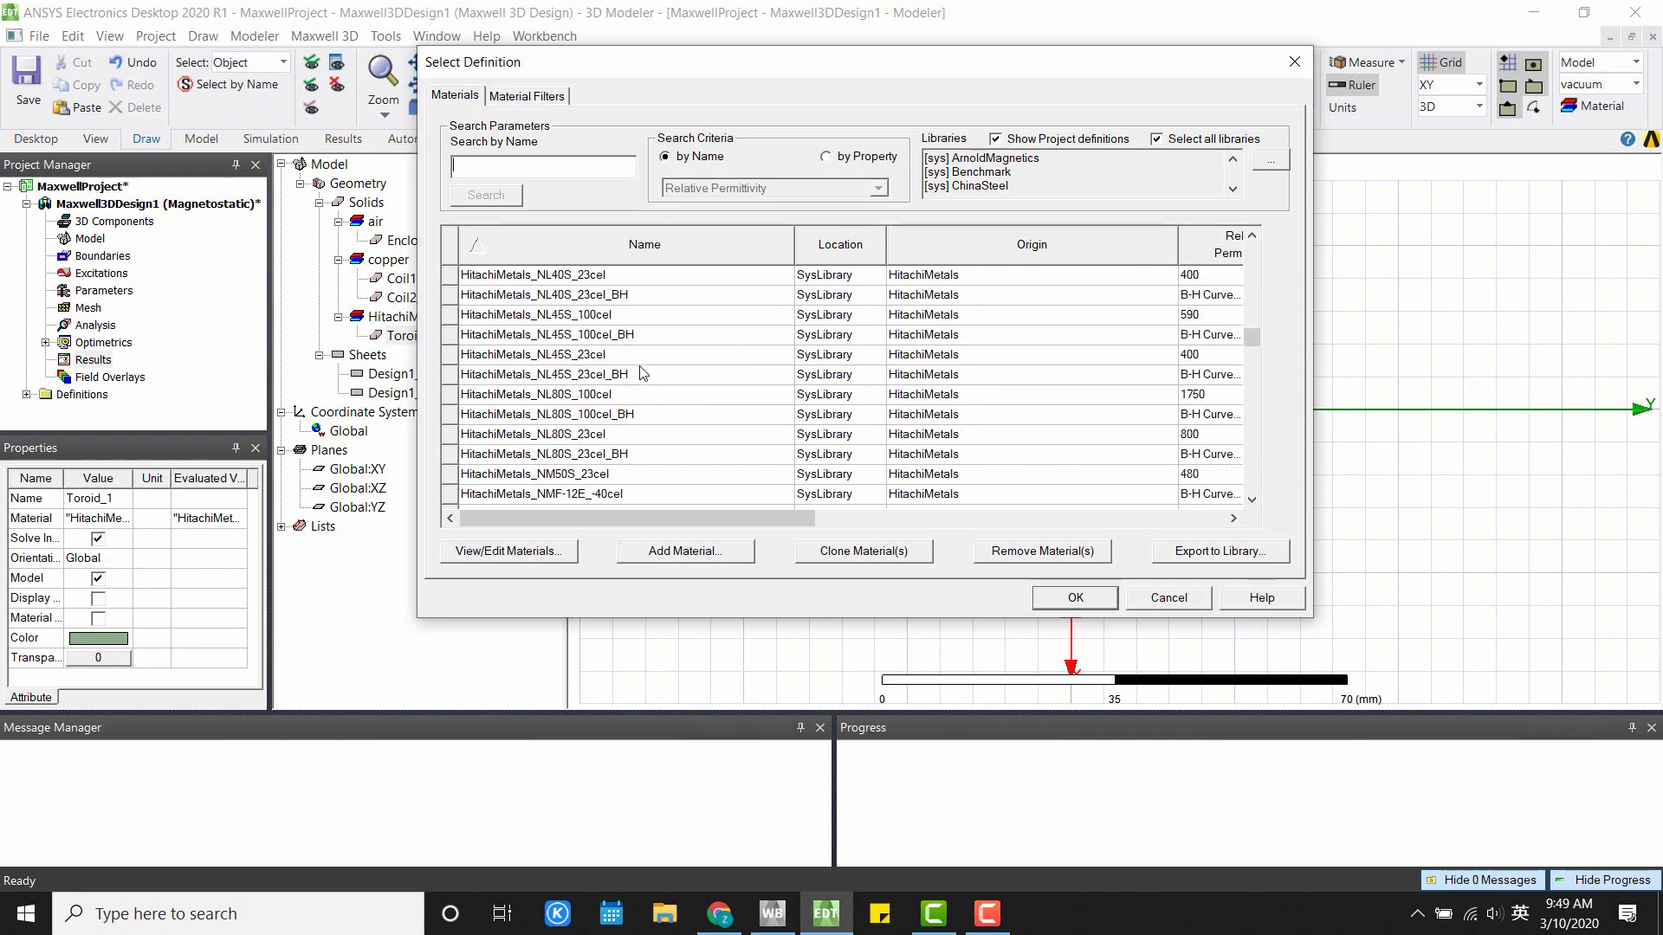
{"action": "scroll", "coordinate": [641, 372], "scroll_direction": "down", "scroll_amount": 6}
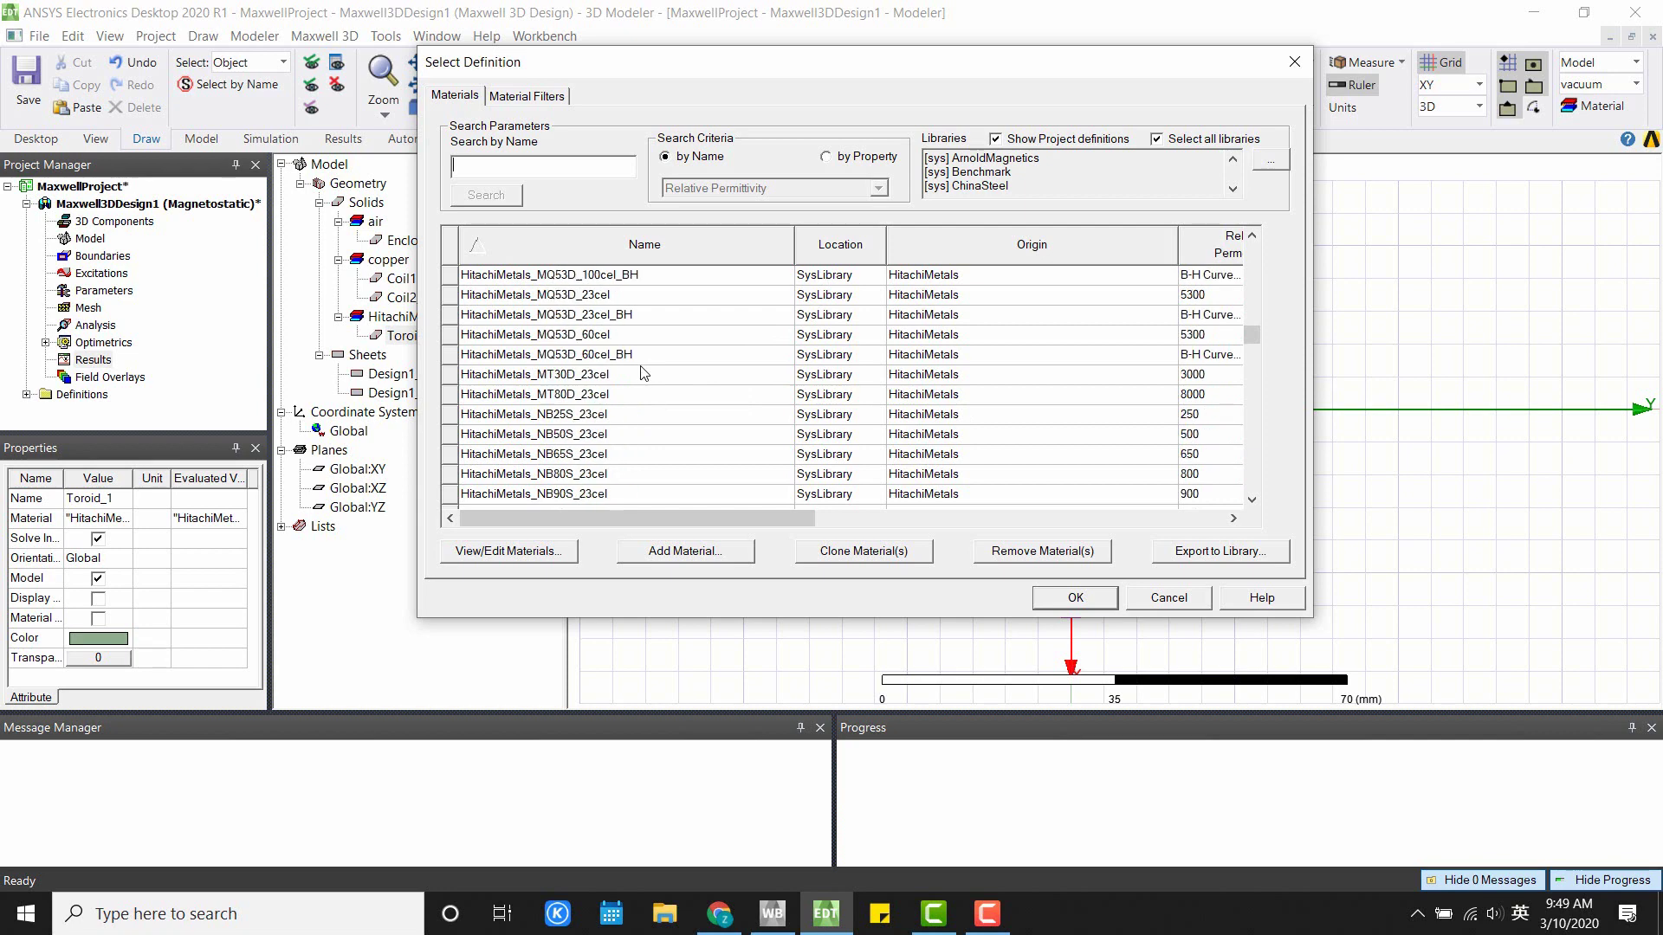
{"action": "scroll", "coordinate": [641, 373], "scroll_direction": "up", "scroll_amount": 6}
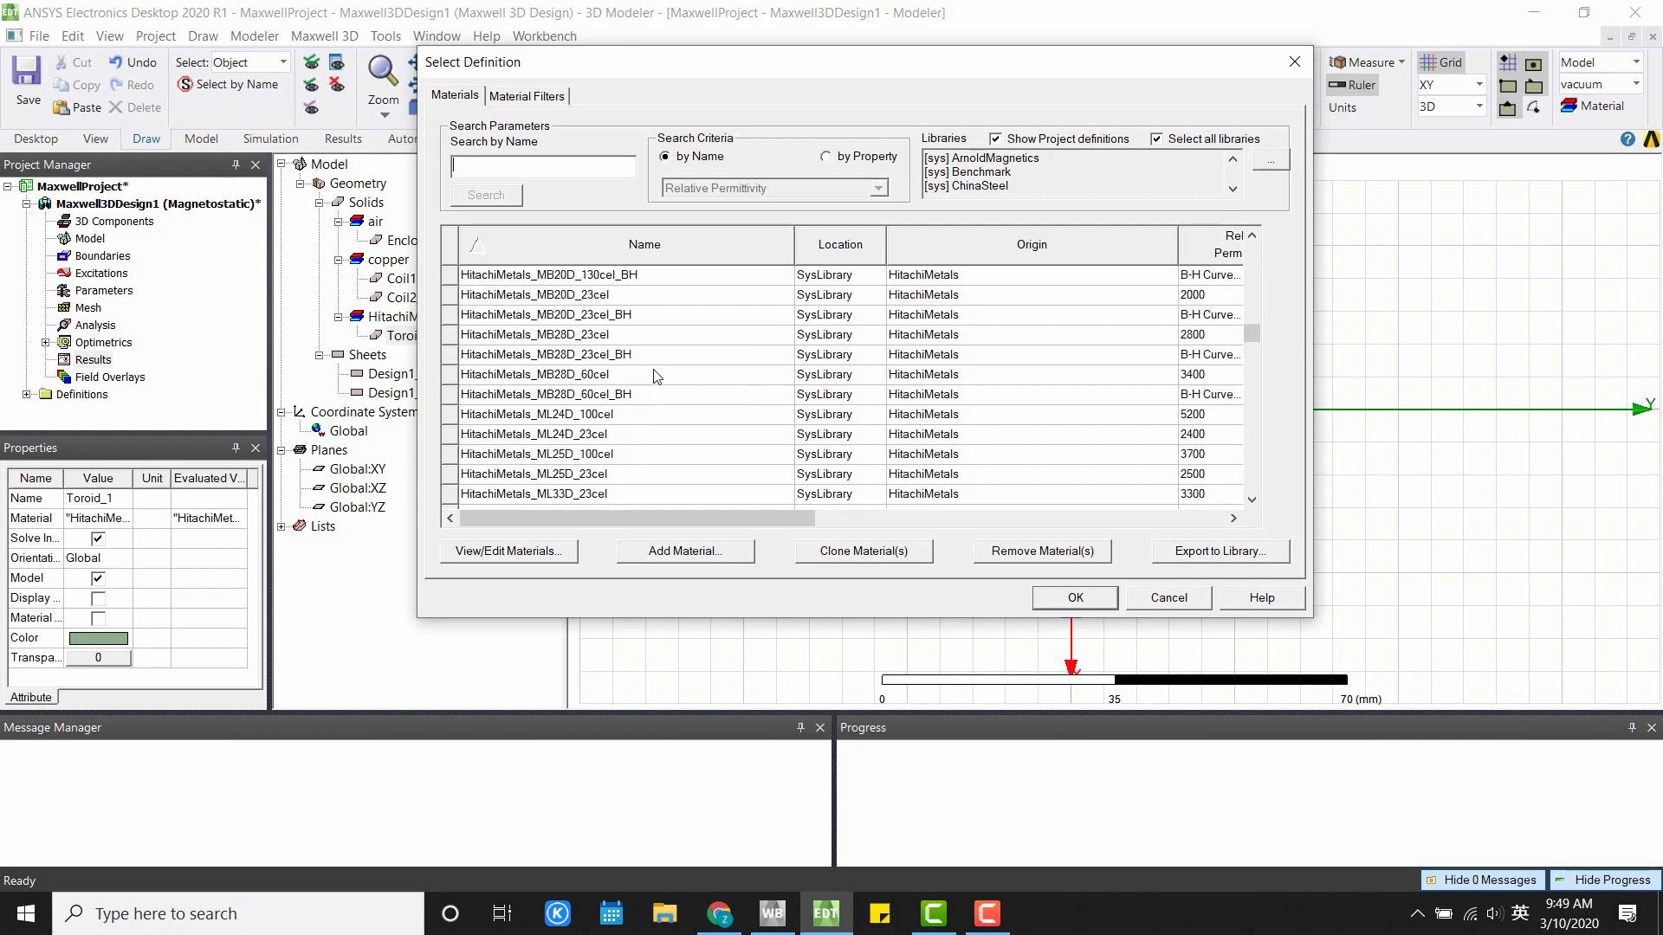
{"action": "left_click", "coordinate": [653, 374]}
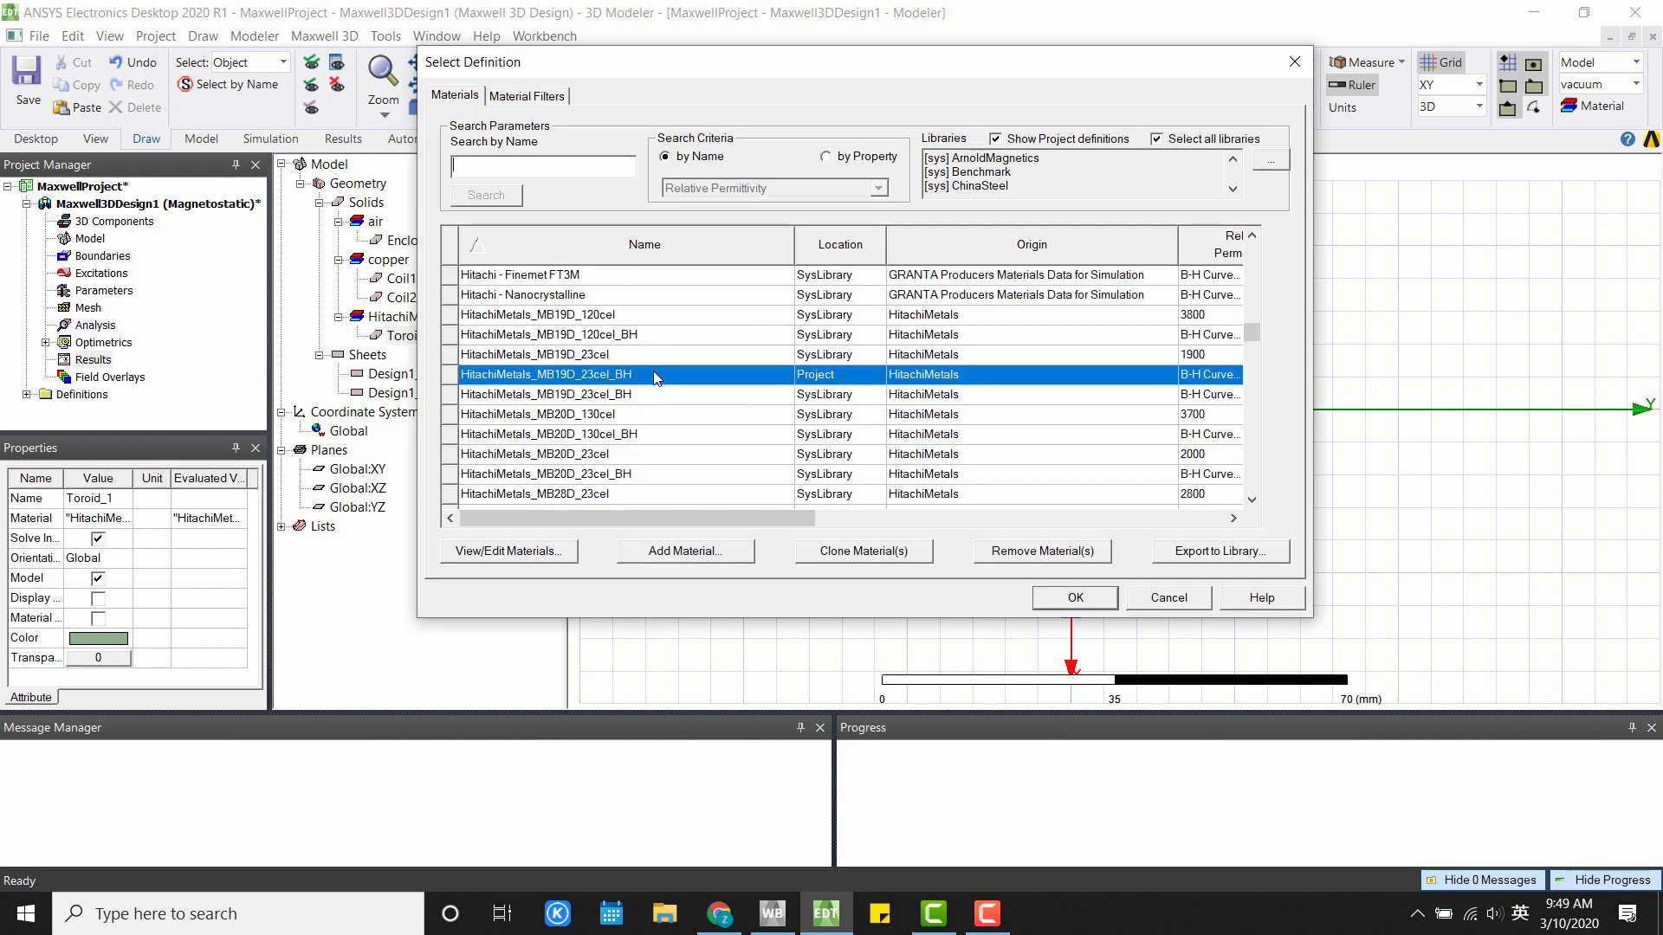
Preview the chosen material, then add Material1 with Nonlinear relative permeability
{"action": "left_click", "coordinate": [543, 552]}
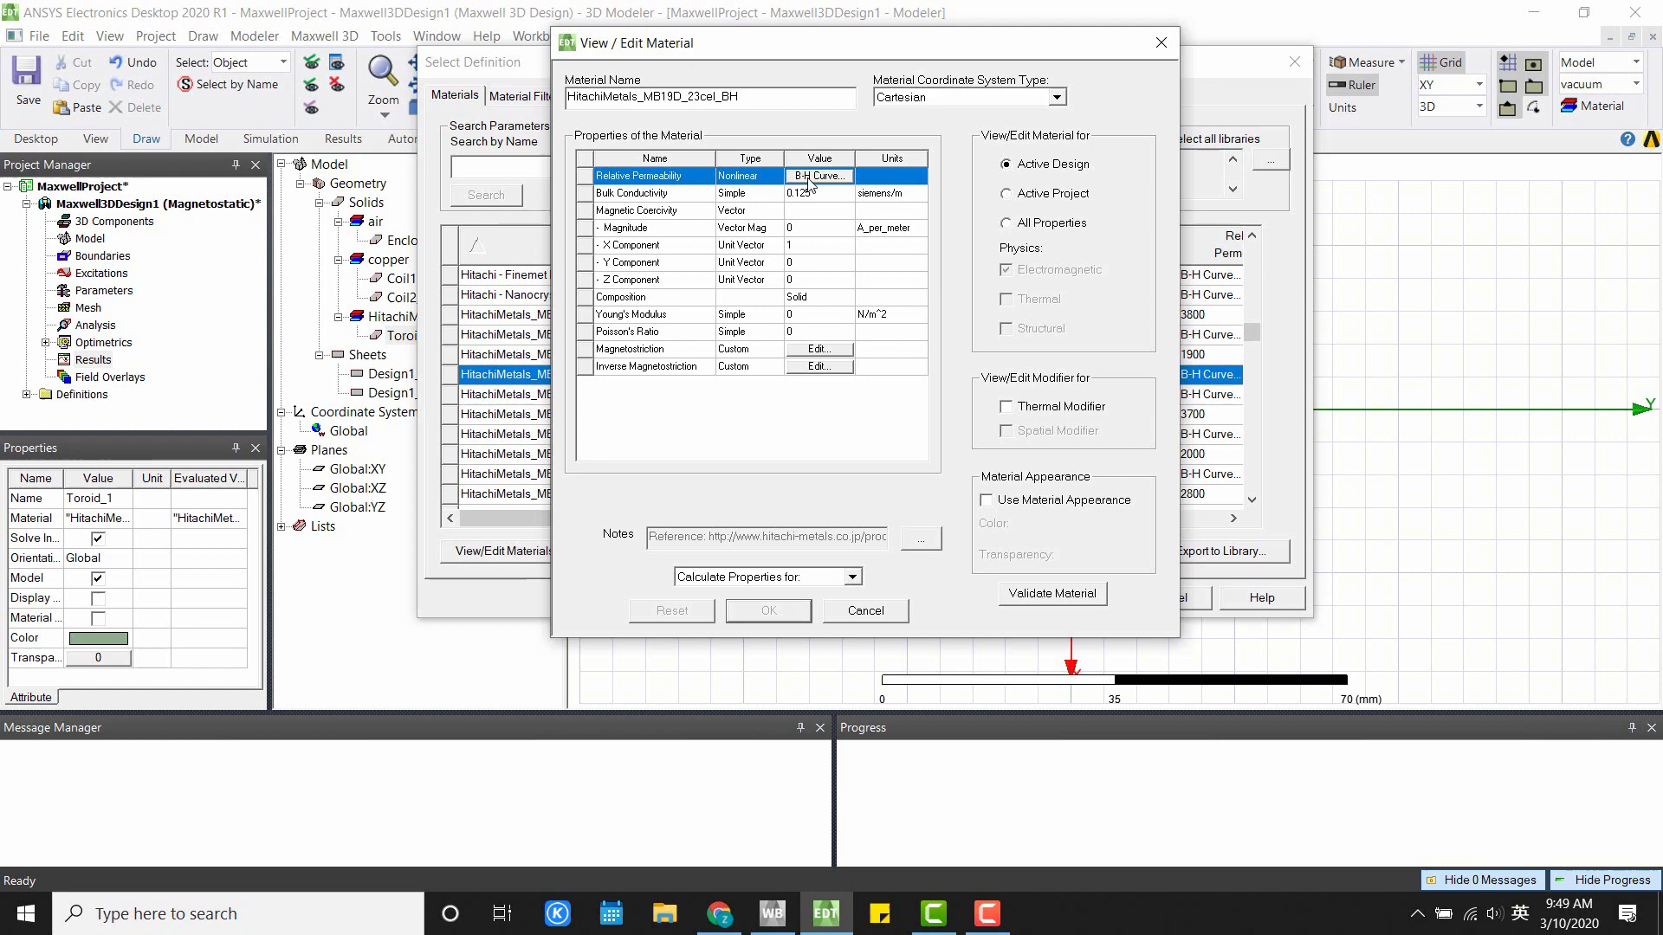
{"action": "left_click", "coordinate": [860, 612]}
{"action": "left_click", "coordinate": [702, 558]}
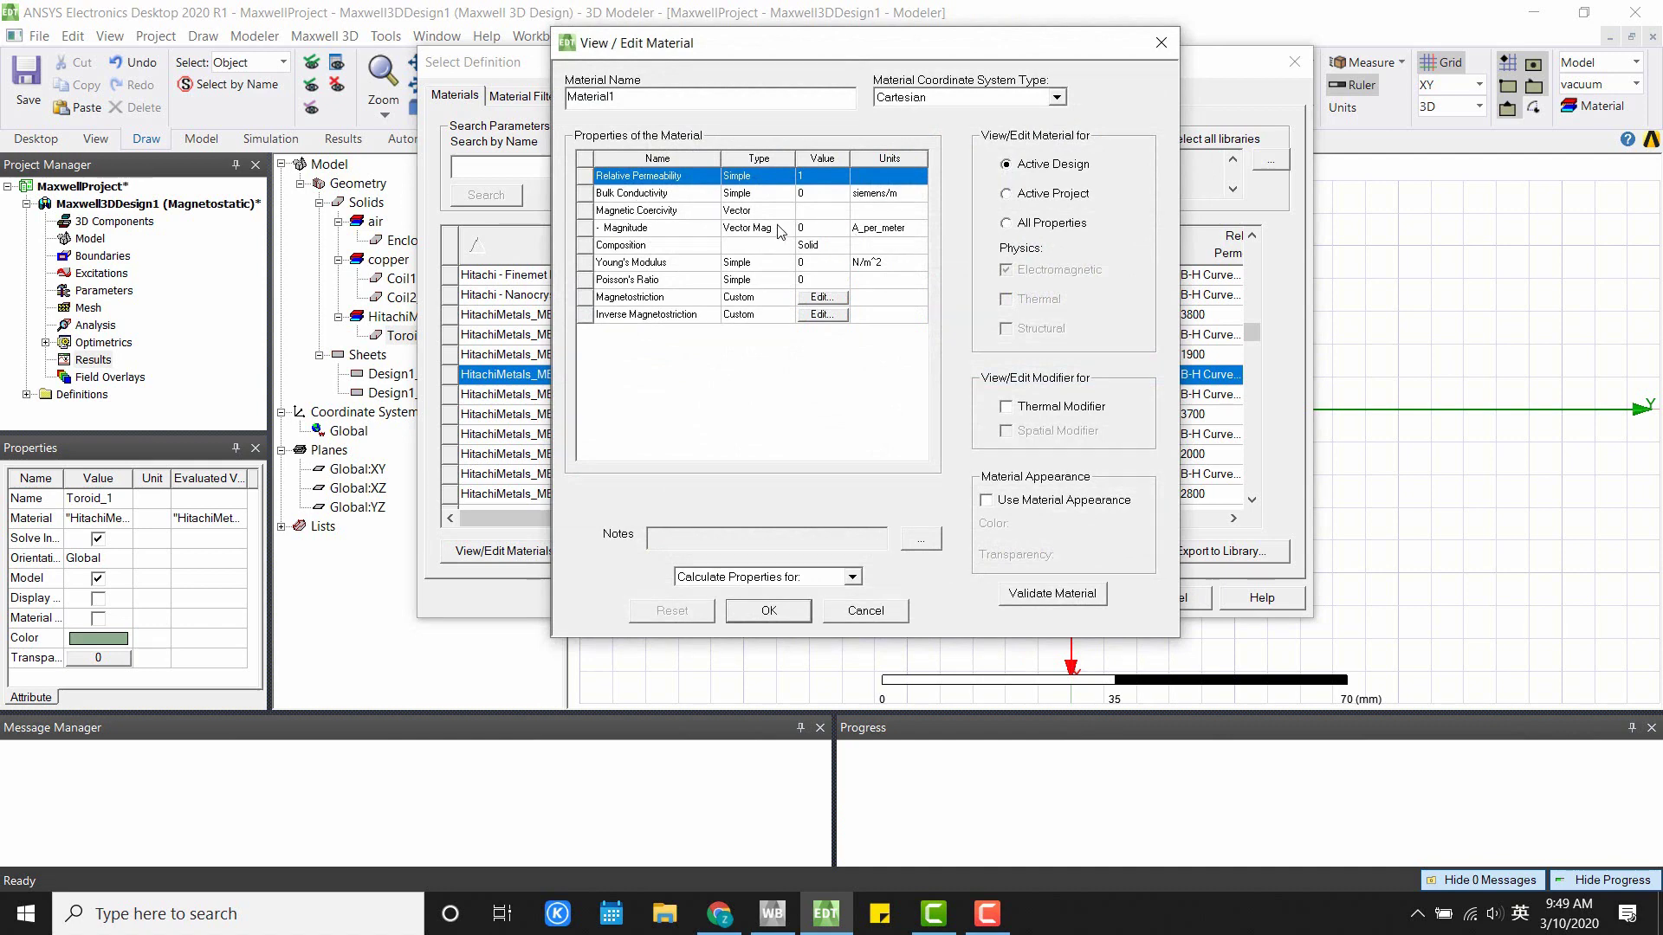
{"action": "left_click", "coordinate": [763, 177]}
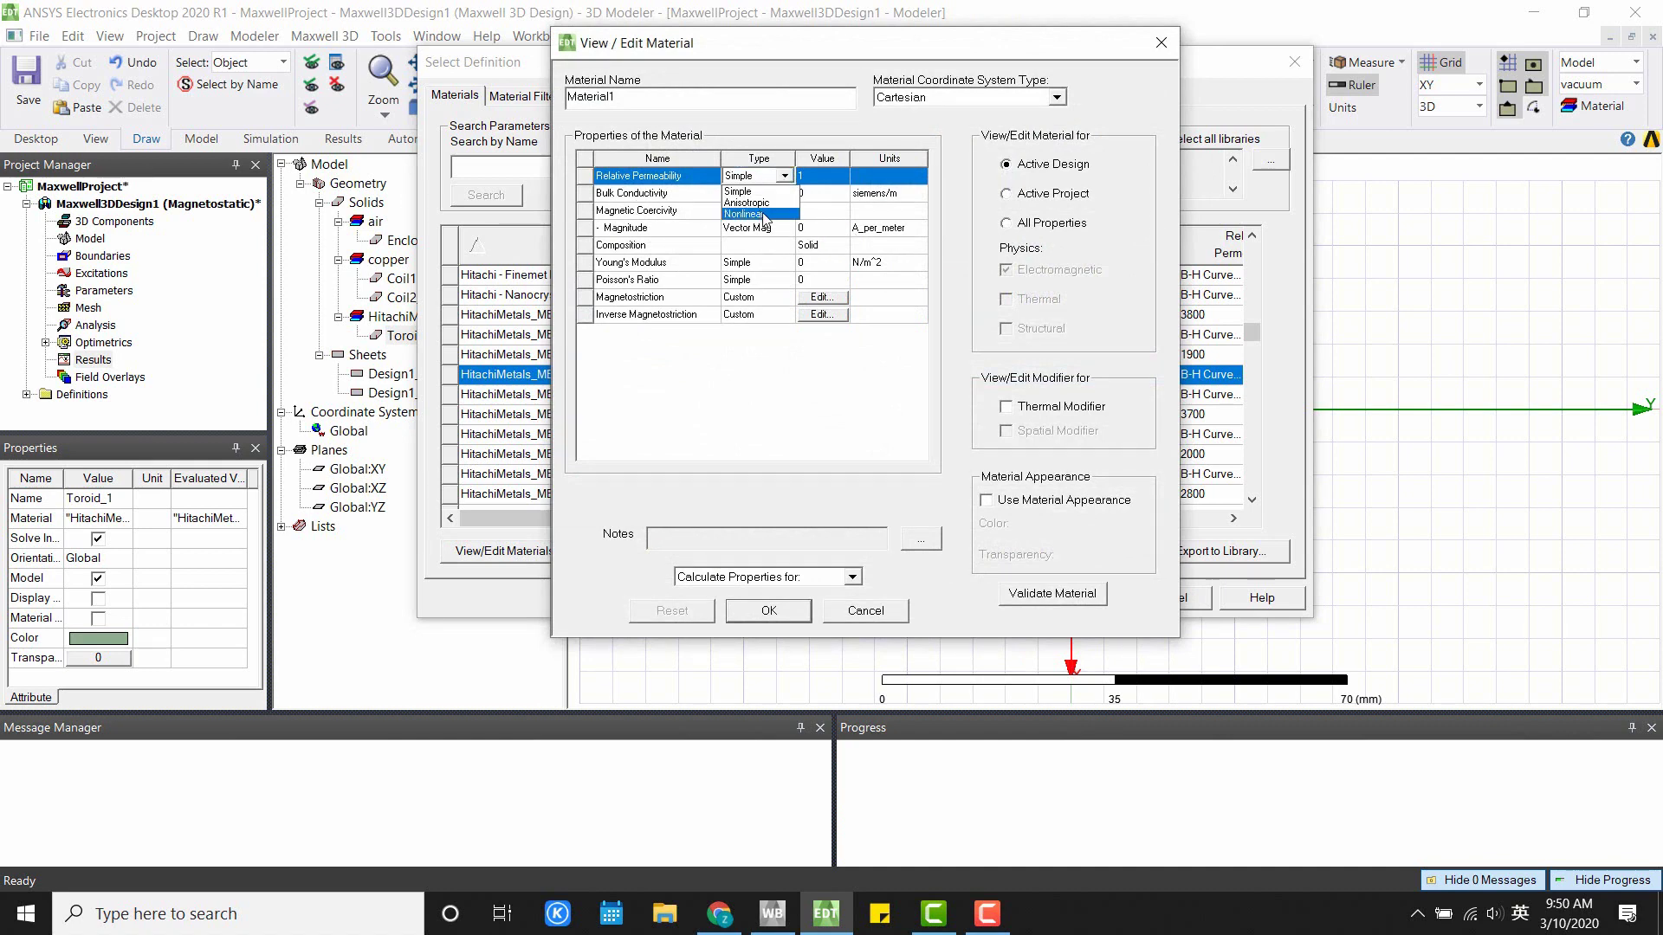
{"action": "left_click", "coordinate": [746, 214]}
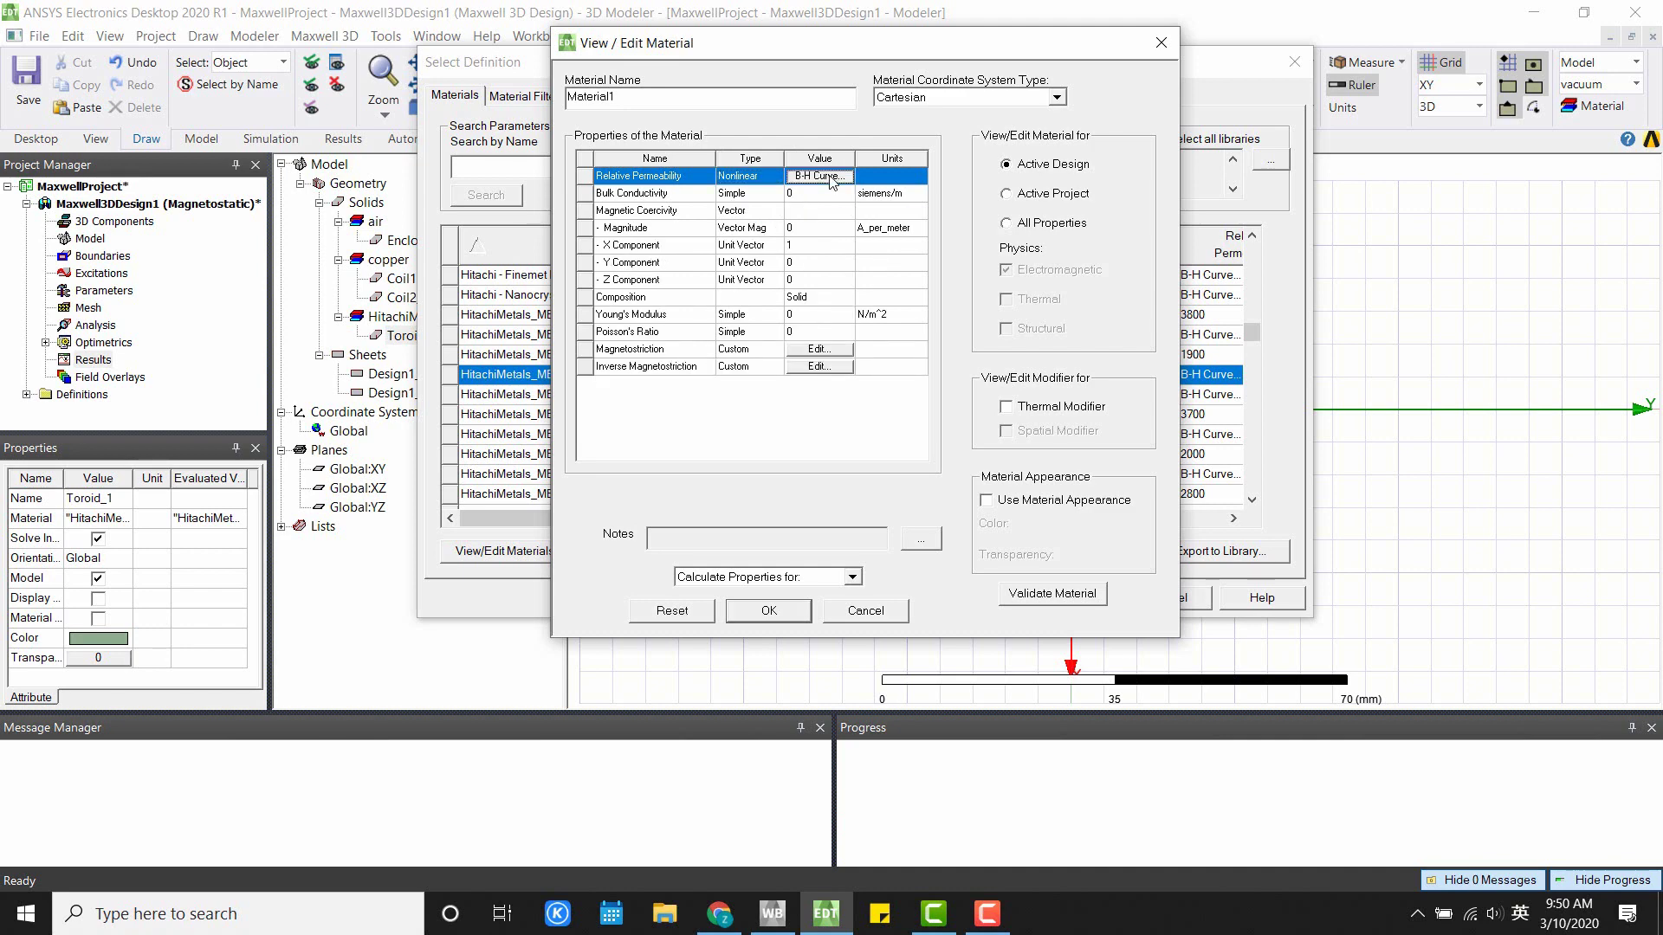
Import HitachiMetals_MB19D_25C.tab as Material1's B-H curve and accept it
{"action": "left_click", "coordinate": [829, 178]}
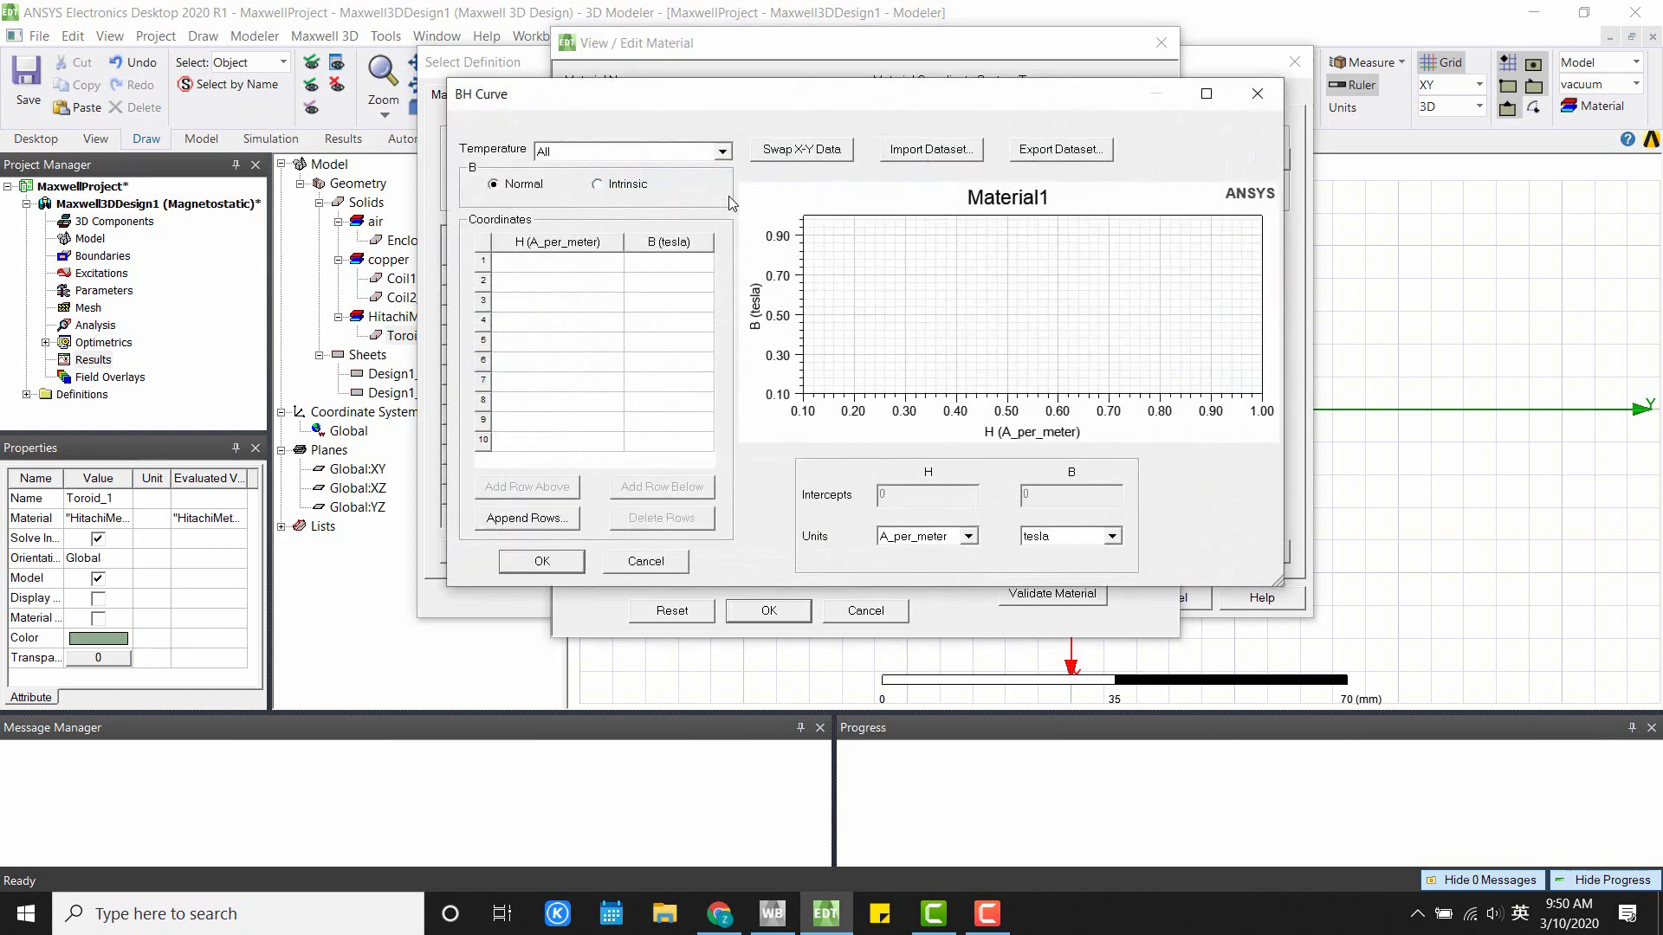
{"action": "left_click", "coordinate": [925, 152]}
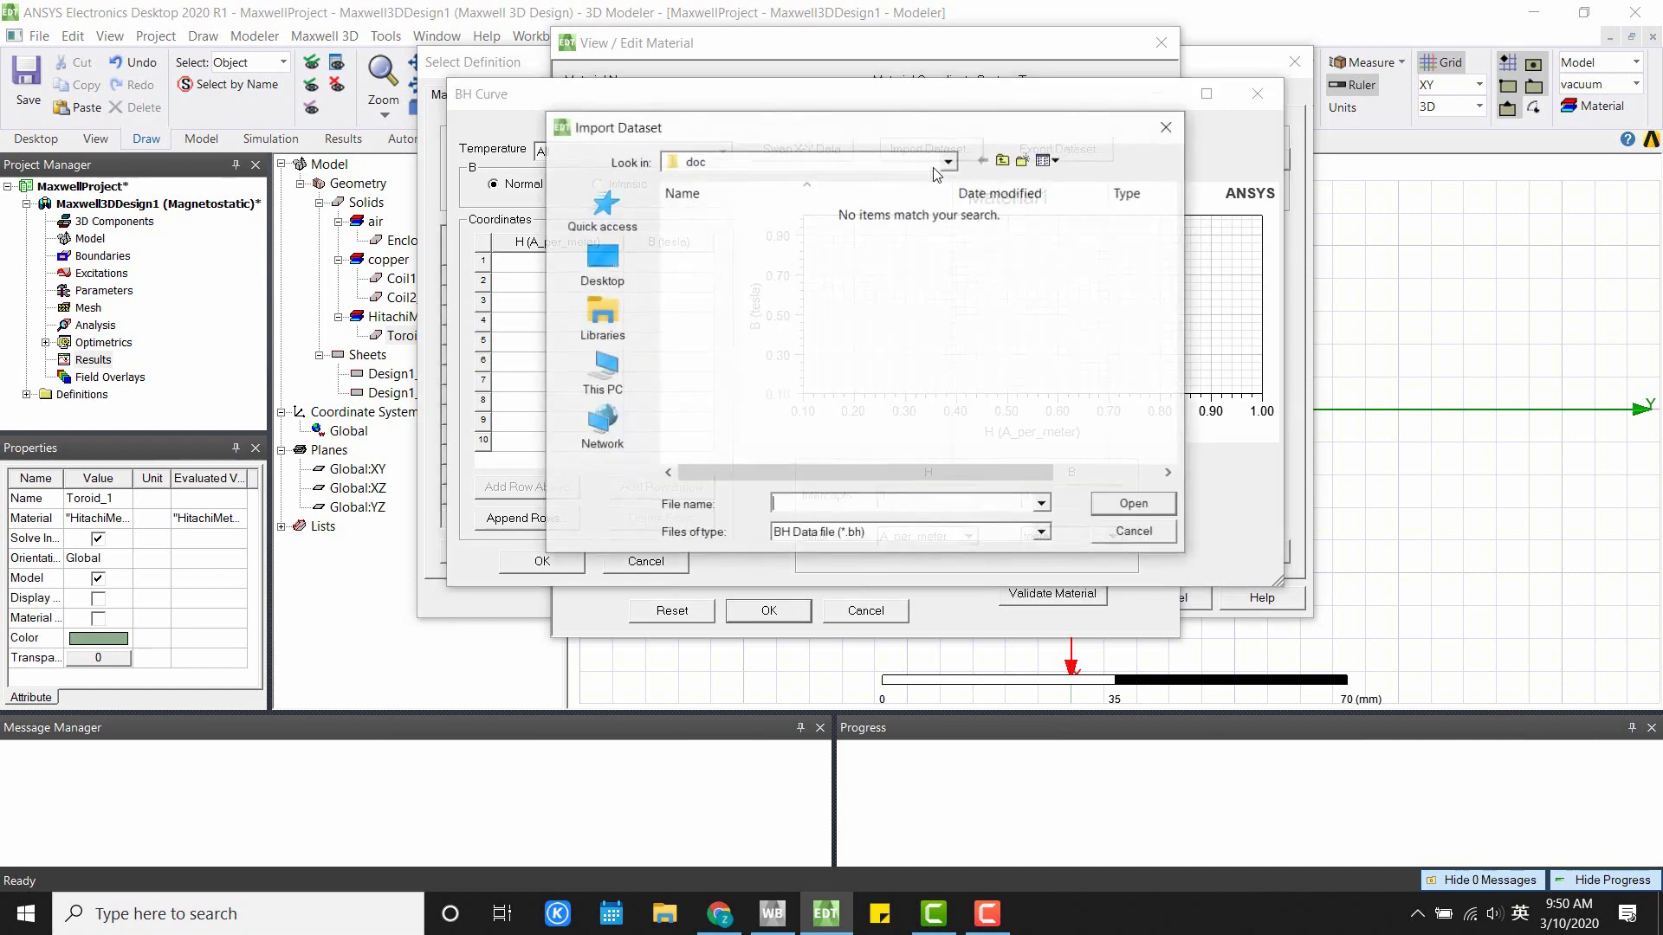
{"action": "left_click", "coordinate": [872, 168]}
{"action": "left_click", "coordinate": [875, 173]}
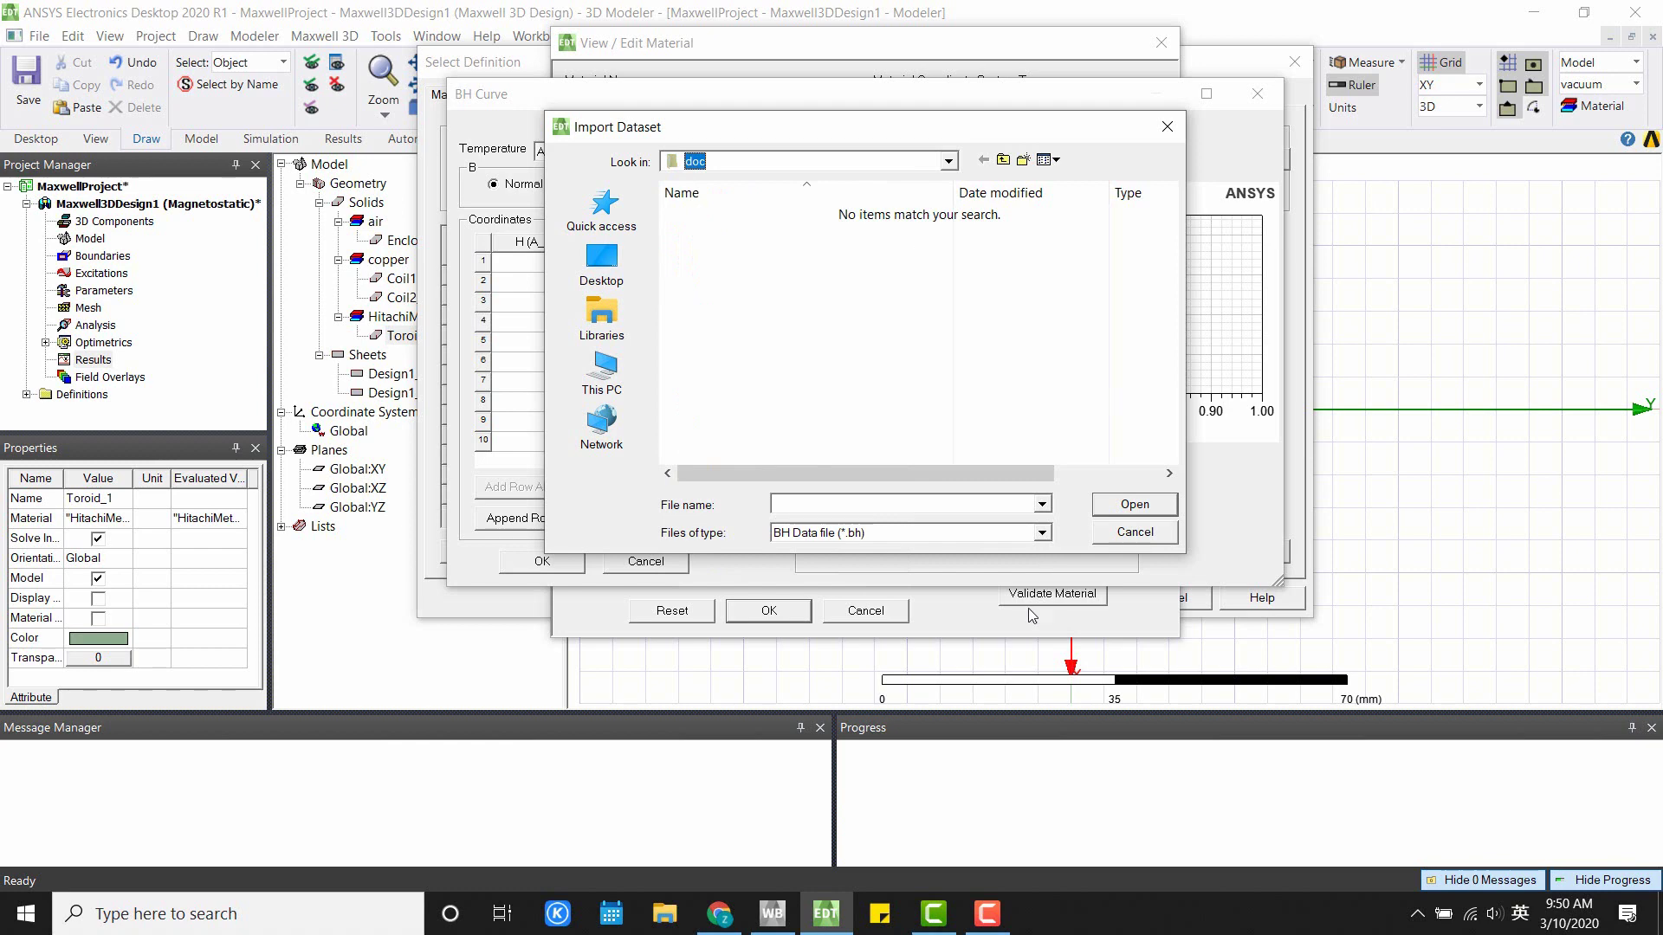
{"action": "left_click", "coordinate": [992, 533]}
{"action": "left_click", "coordinate": [873, 564]}
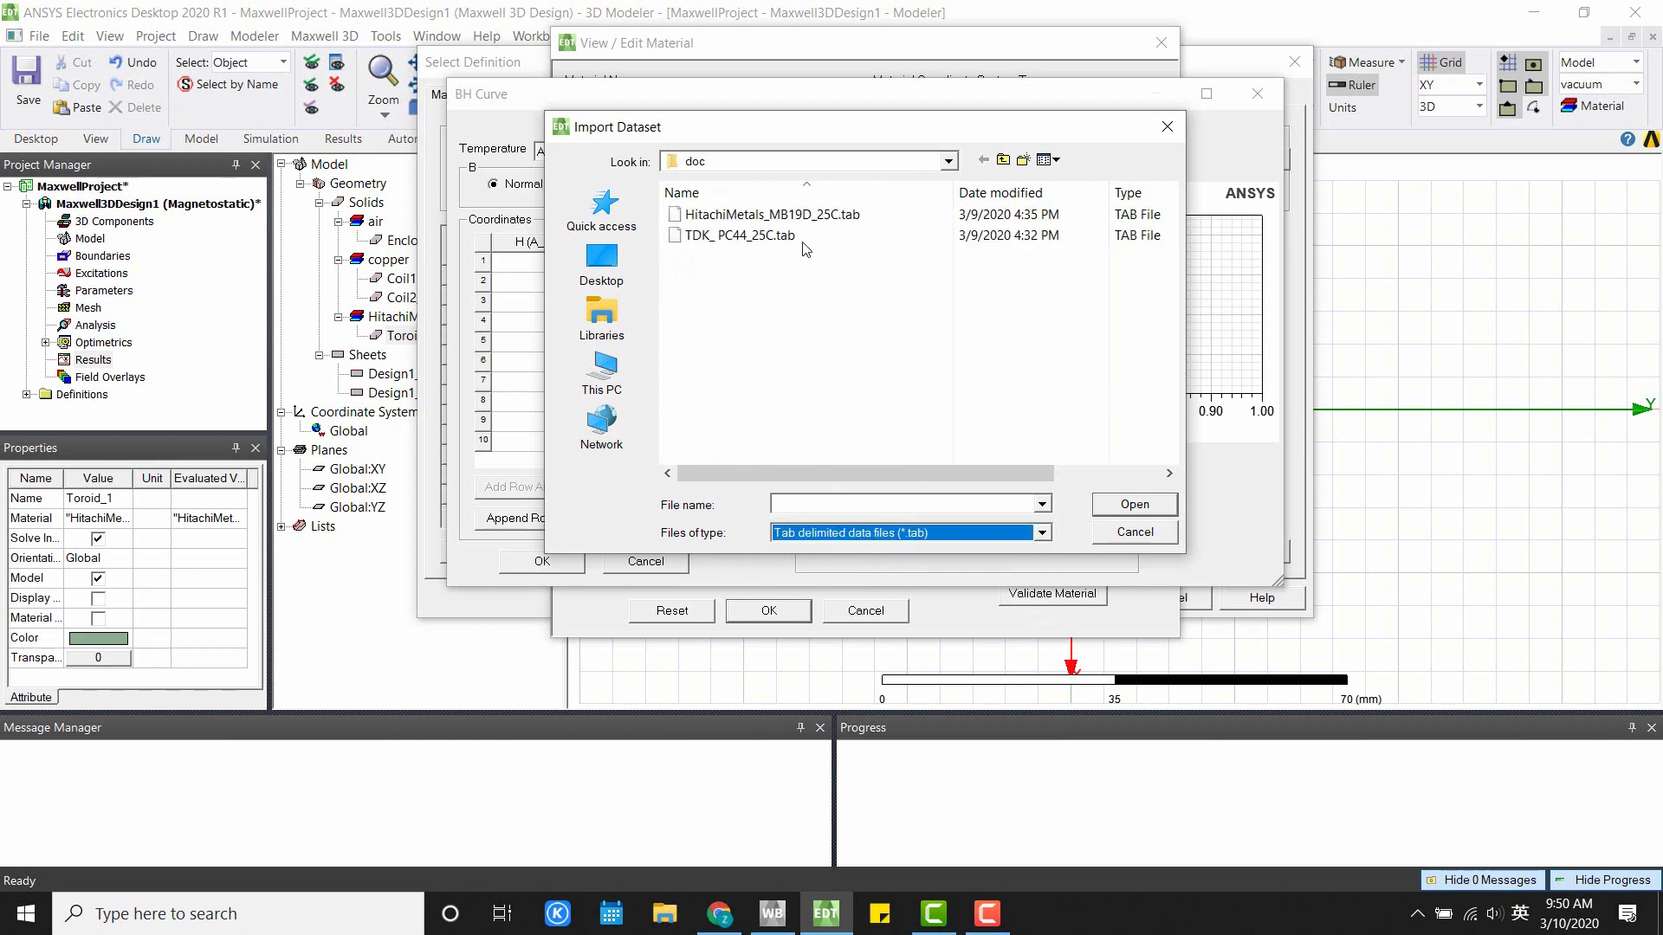
{"action": "left_click", "coordinate": [780, 215]}
{"action": "left_click", "coordinate": [1156, 504]}
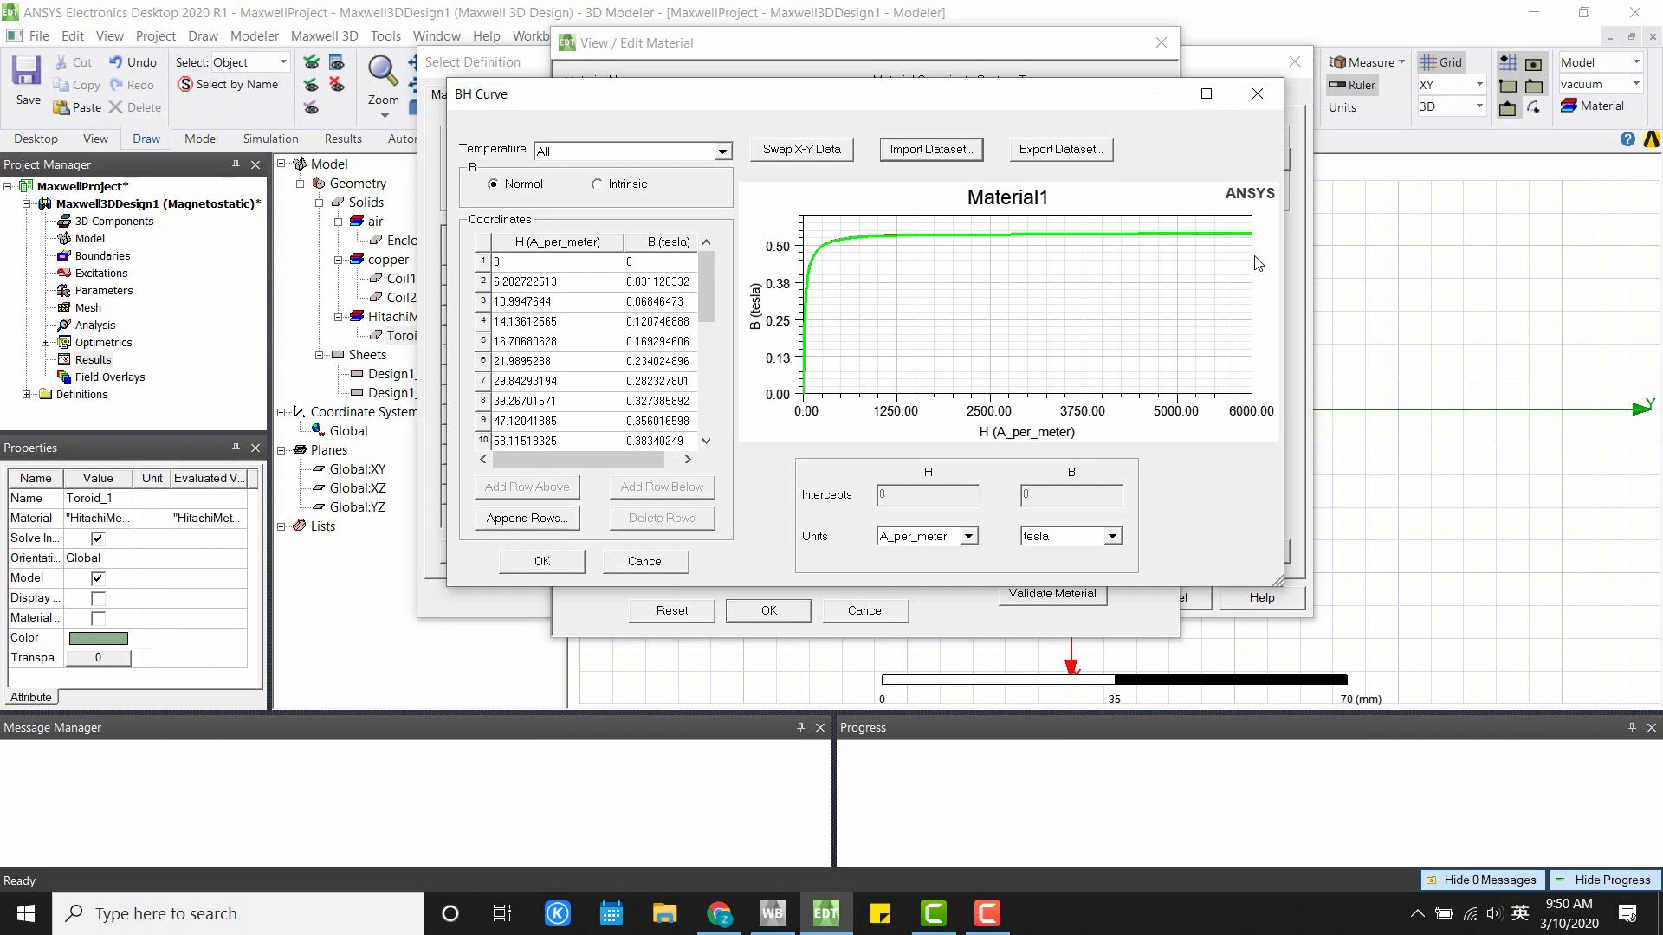
{"action": "left_click", "coordinate": [557, 561]}
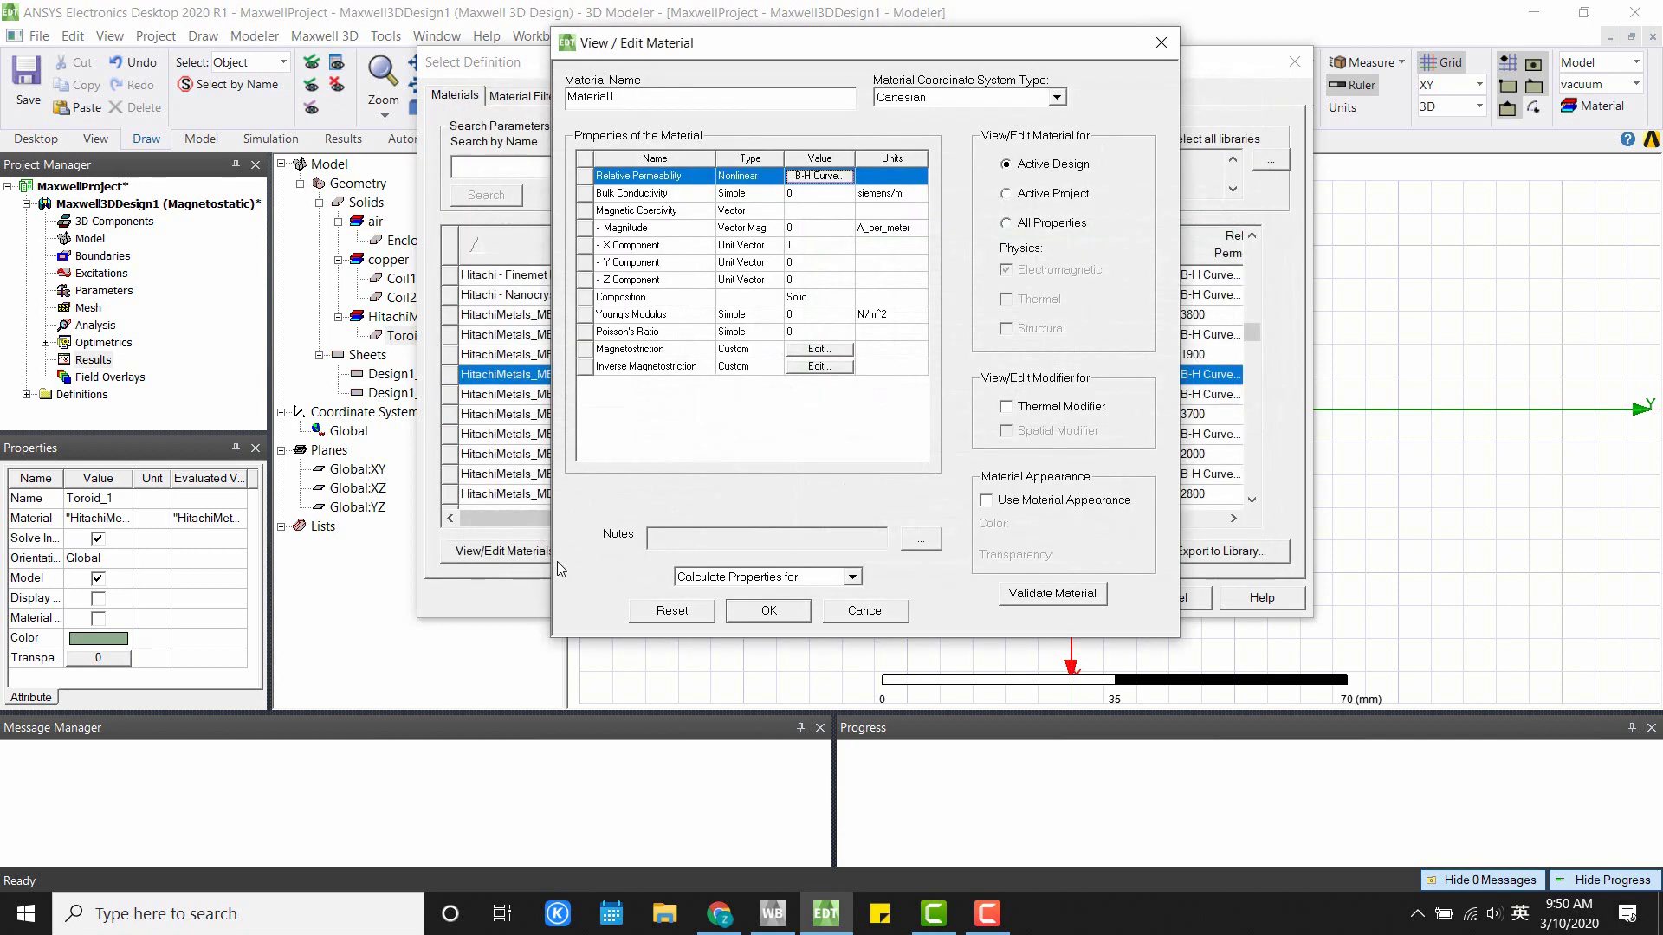
Save Material1, search 'hit' and assign HitachiMetals_MB19D_23cel_BH (Project) to Toroid_1
{"action": "left_click", "coordinate": [769, 611]}
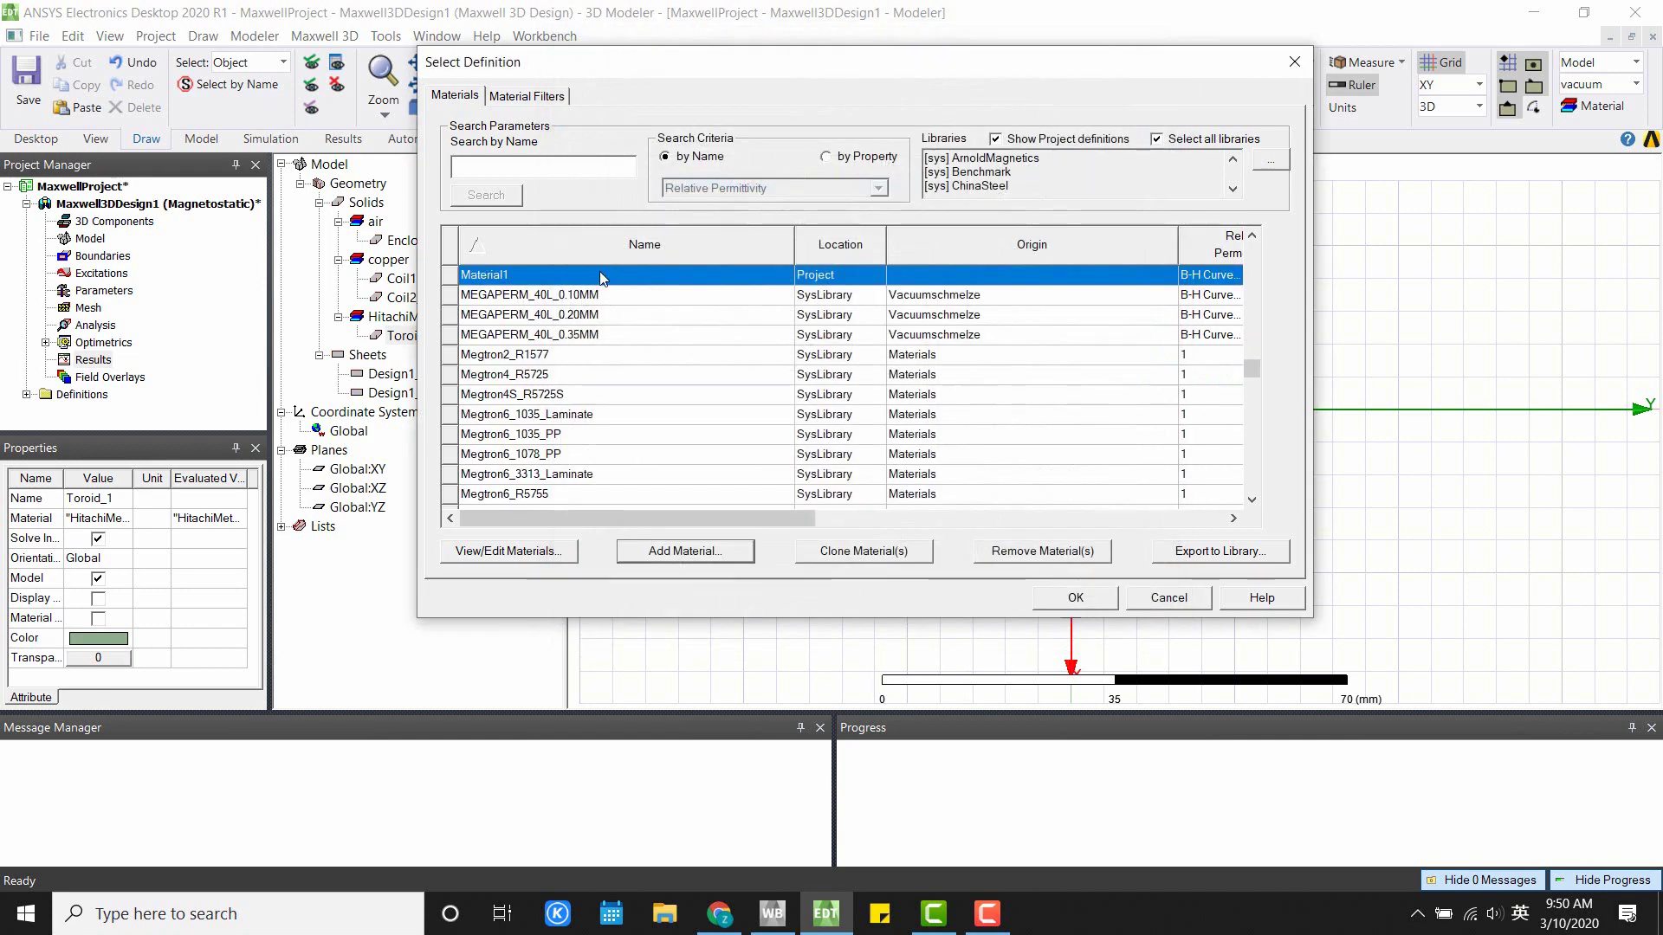
{"action": "left_click", "coordinate": [573, 176]}
{"action": "type", "text": "hit"}
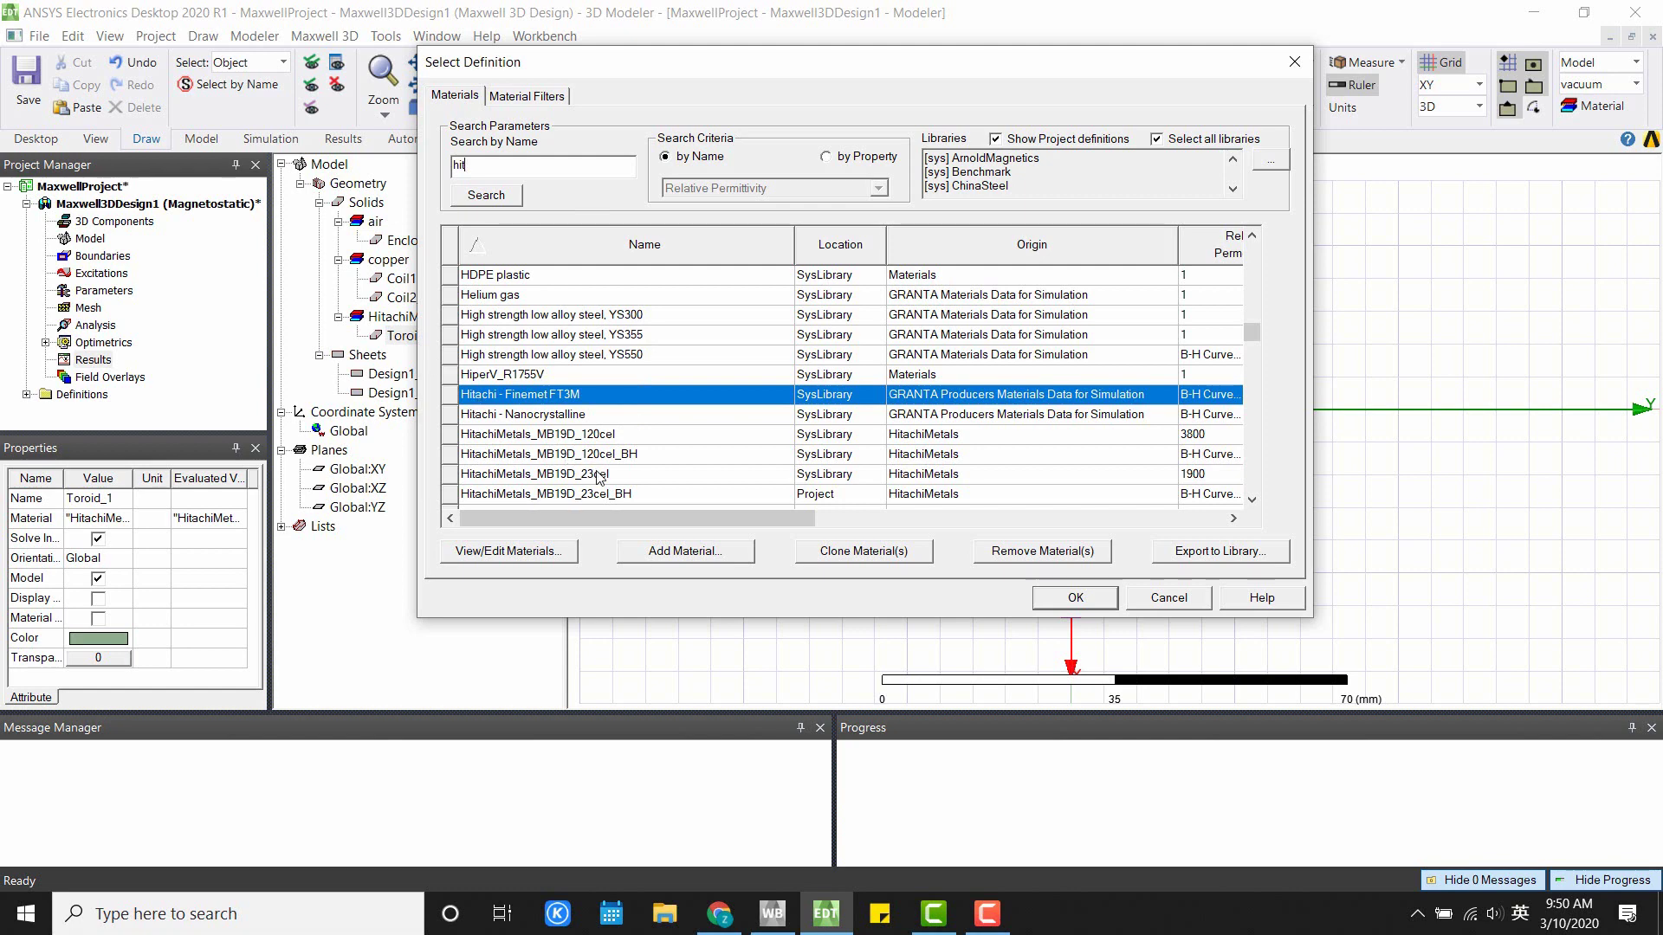
{"action": "scroll", "coordinate": [601, 477], "scroll_direction": "down", "scroll_amount": 1}
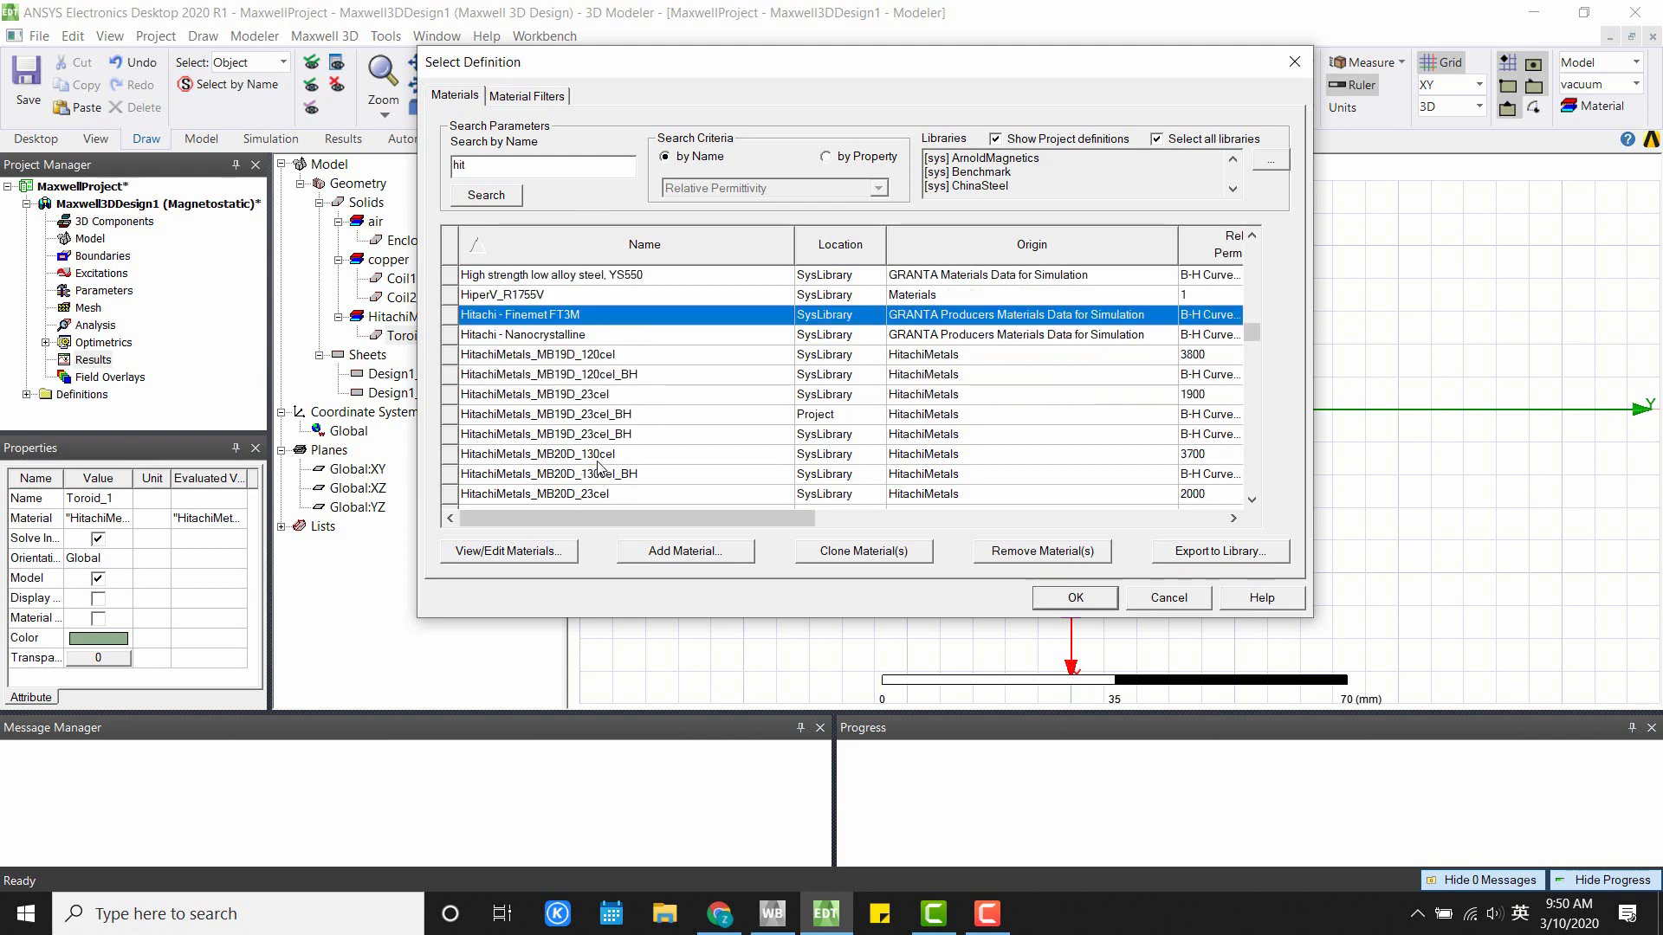
{"action": "left_click", "coordinate": [598, 415]}
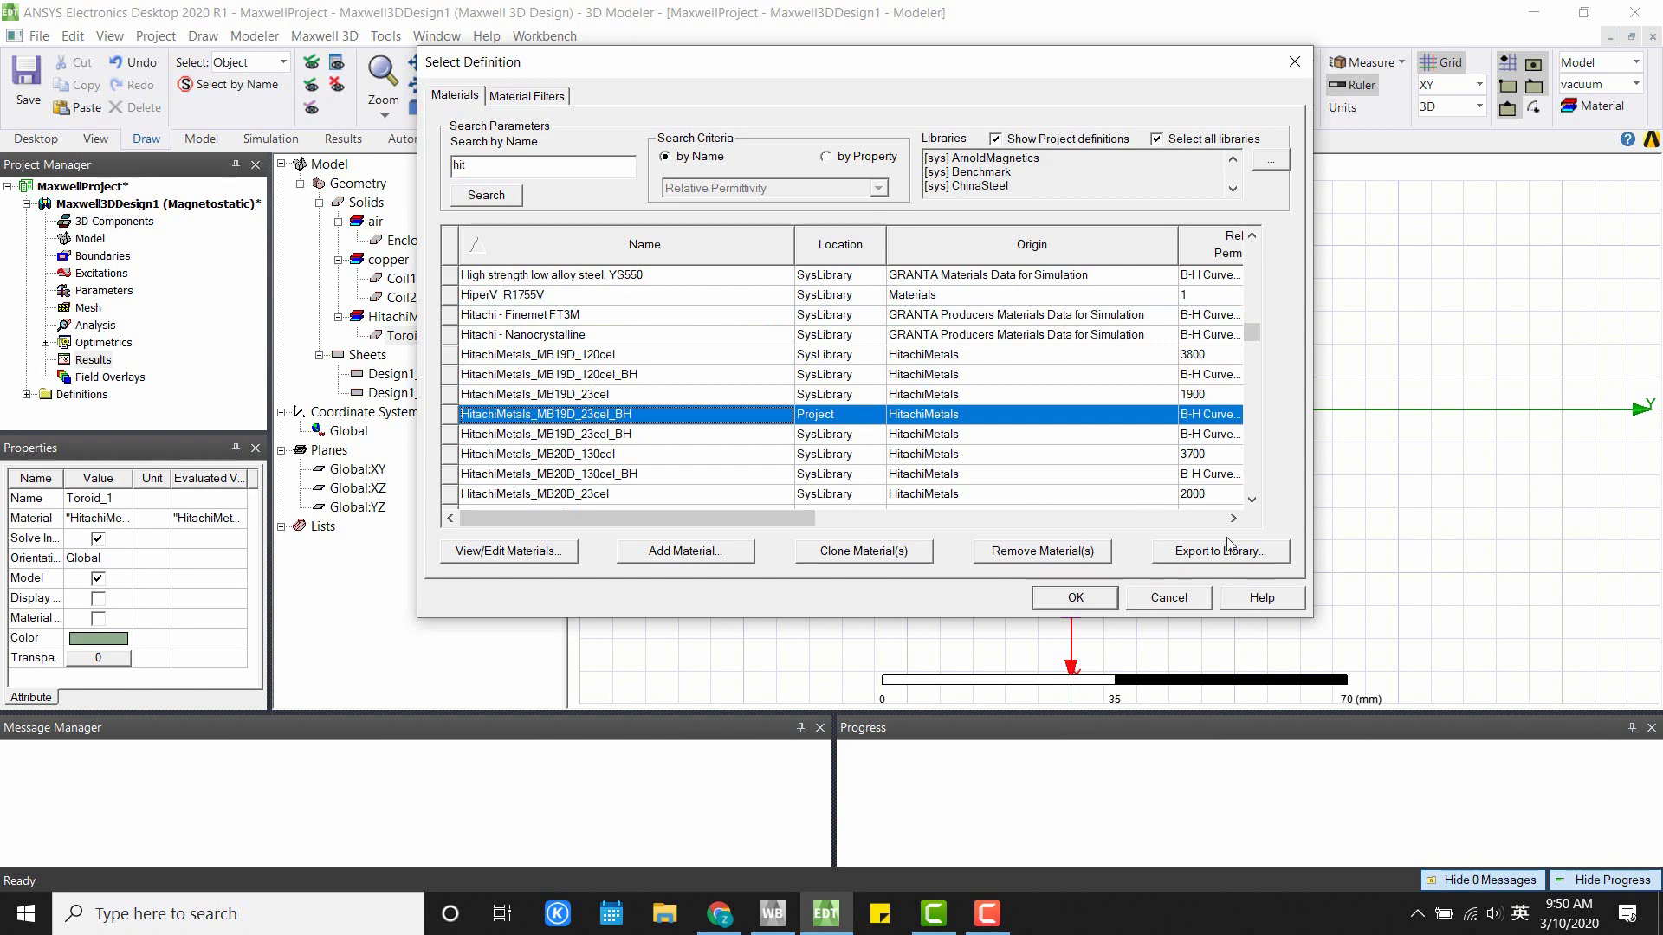
{"action": "left_click", "coordinate": [1079, 597]}
{"action": "left_click", "coordinate": [991, 505]}
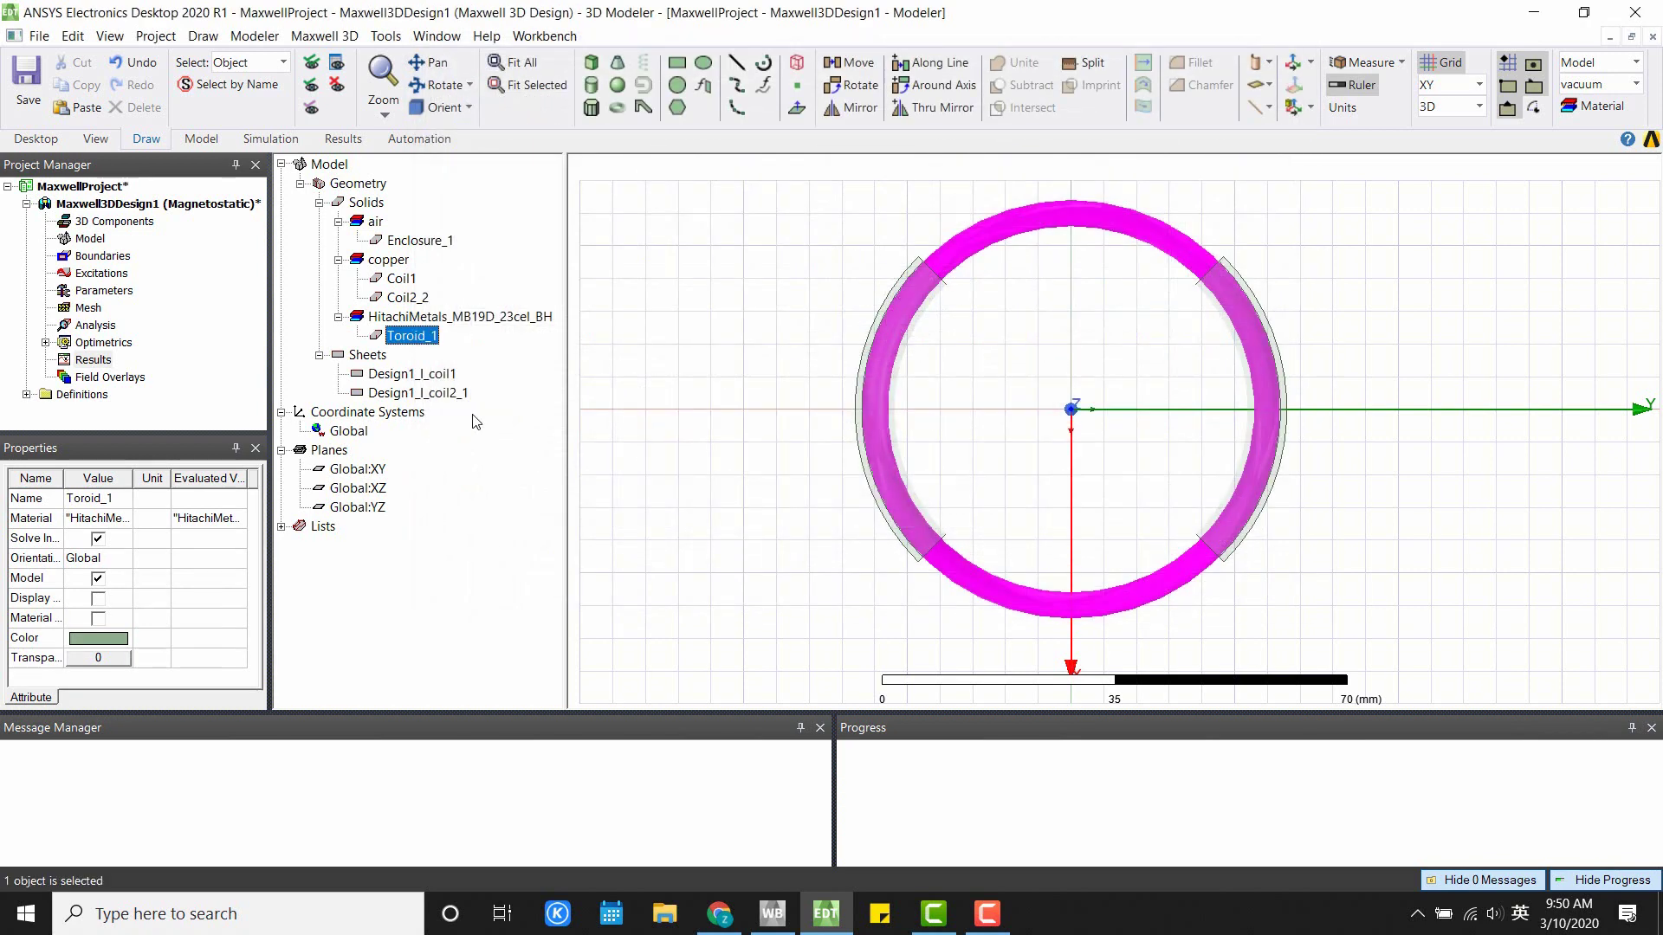
Check that Toroid_1 sits under the HitachiMetals_MB19D_23cel_BH material group
{"action": "left_click", "coordinate": [403, 326]}
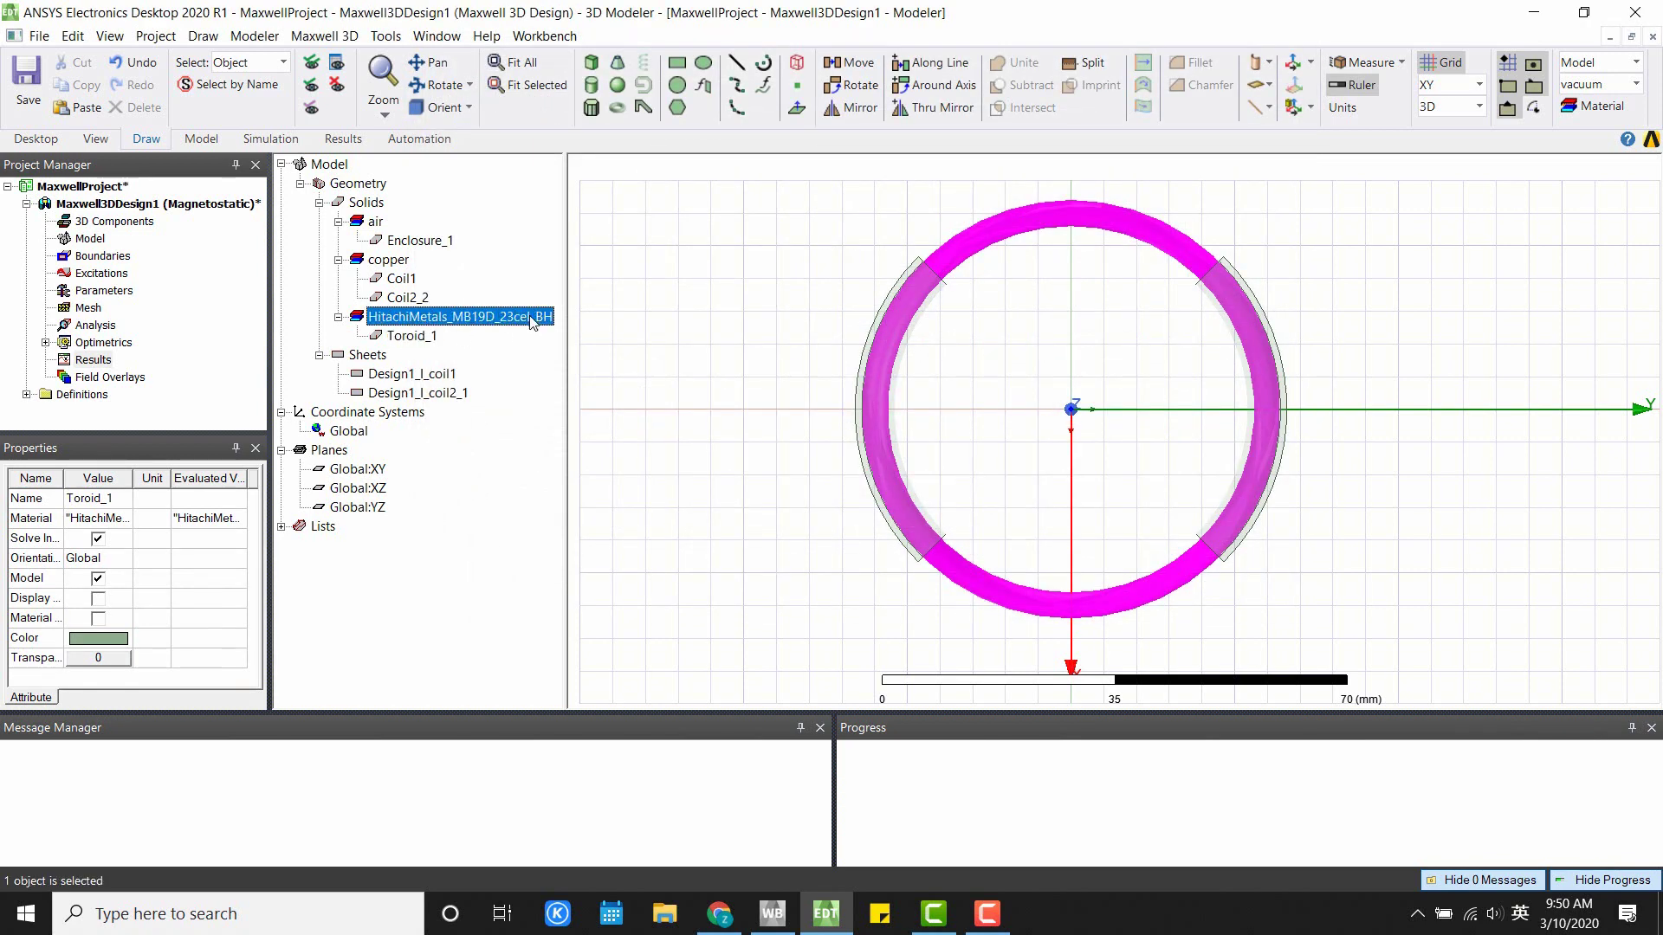
{"action": "left_click", "coordinate": [417, 336]}
{"action": "left_click", "coordinate": [472, 318]}
{"action": "left_click", "coordinate": [403, 338]}
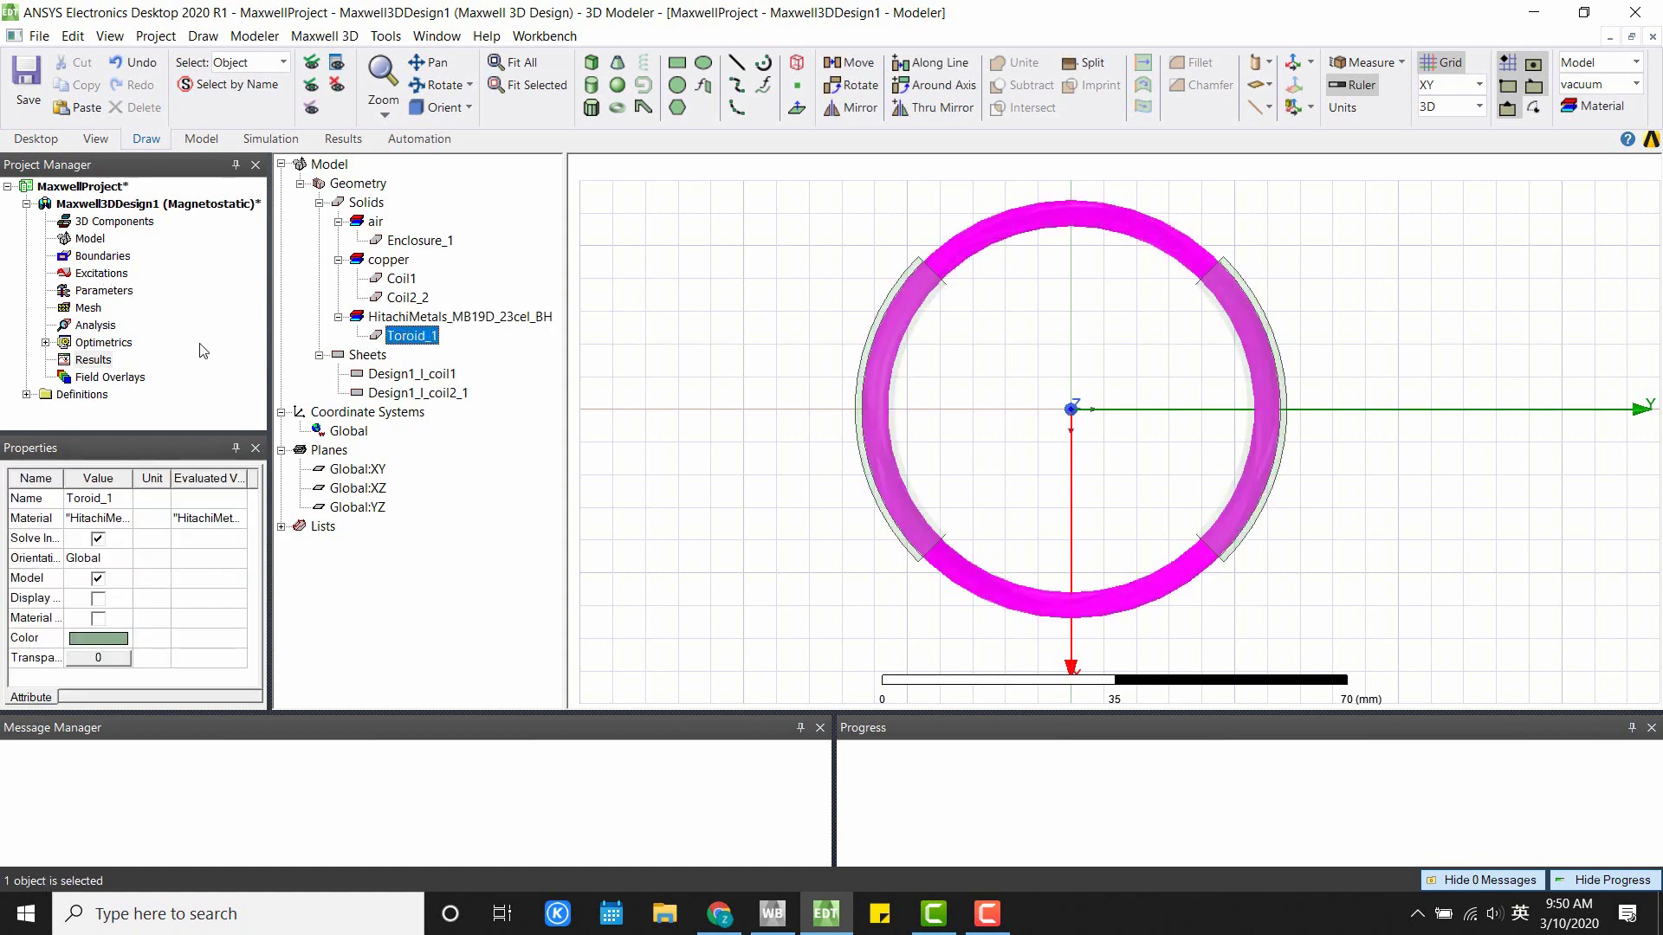
Give the Design1_I_coil1 terminal a stranded current excitation Current1 of 1 A
{"action": "left_click", "coordinate": [412, 374]}
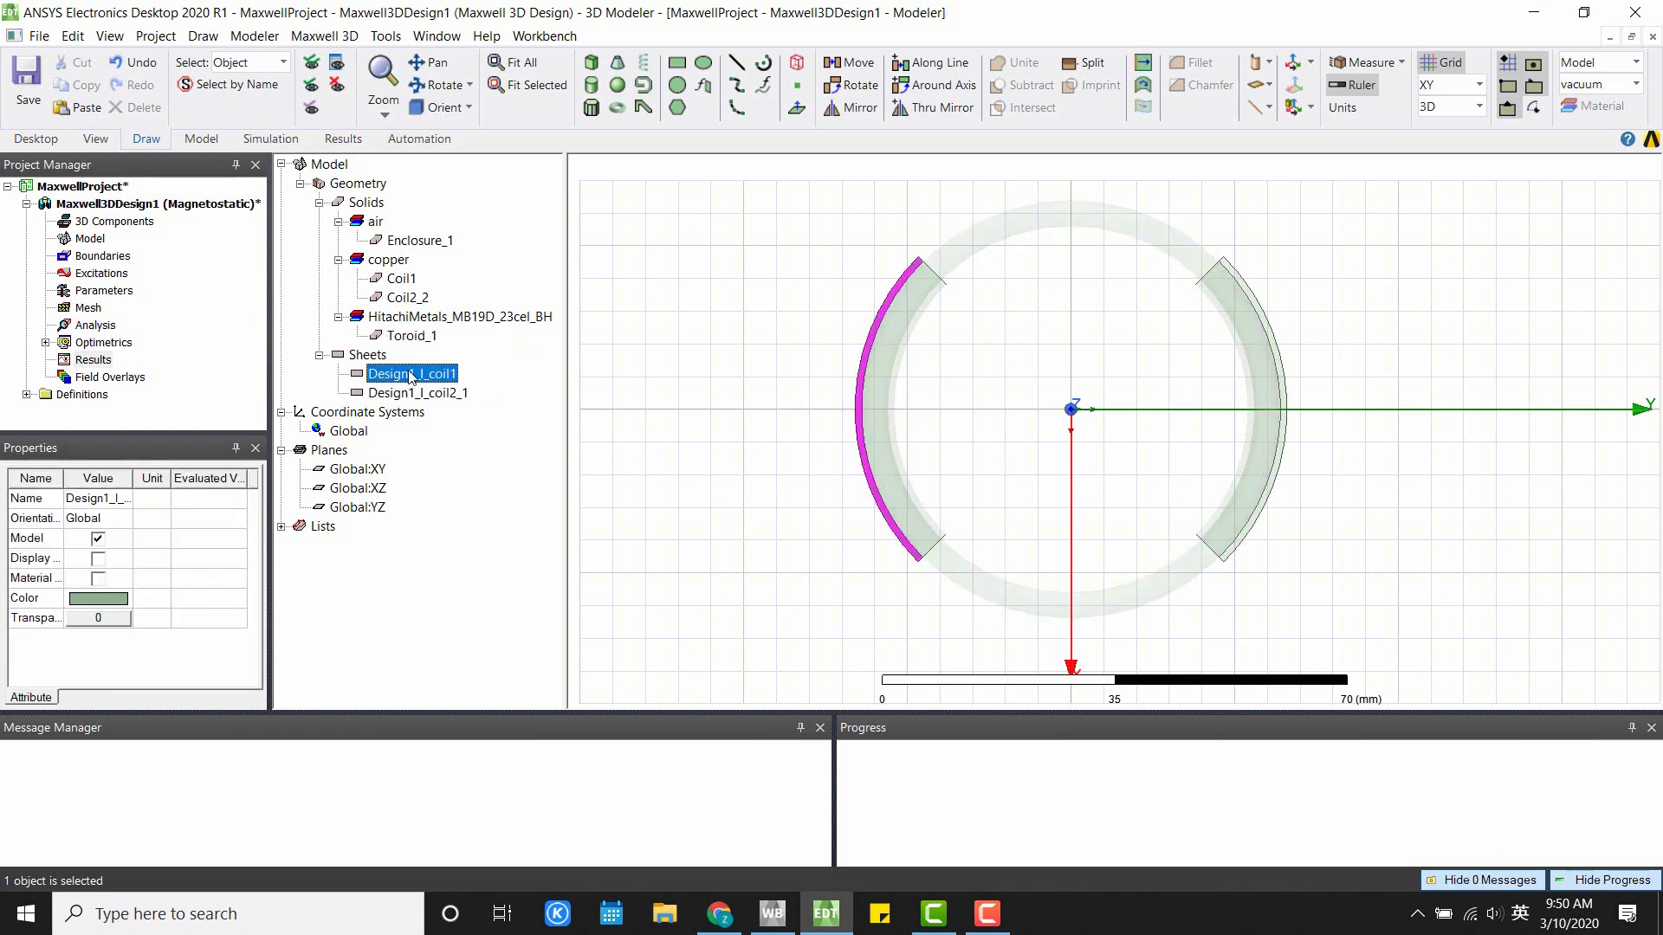
{"action": "right_click", "coordinate": [399, 375]}
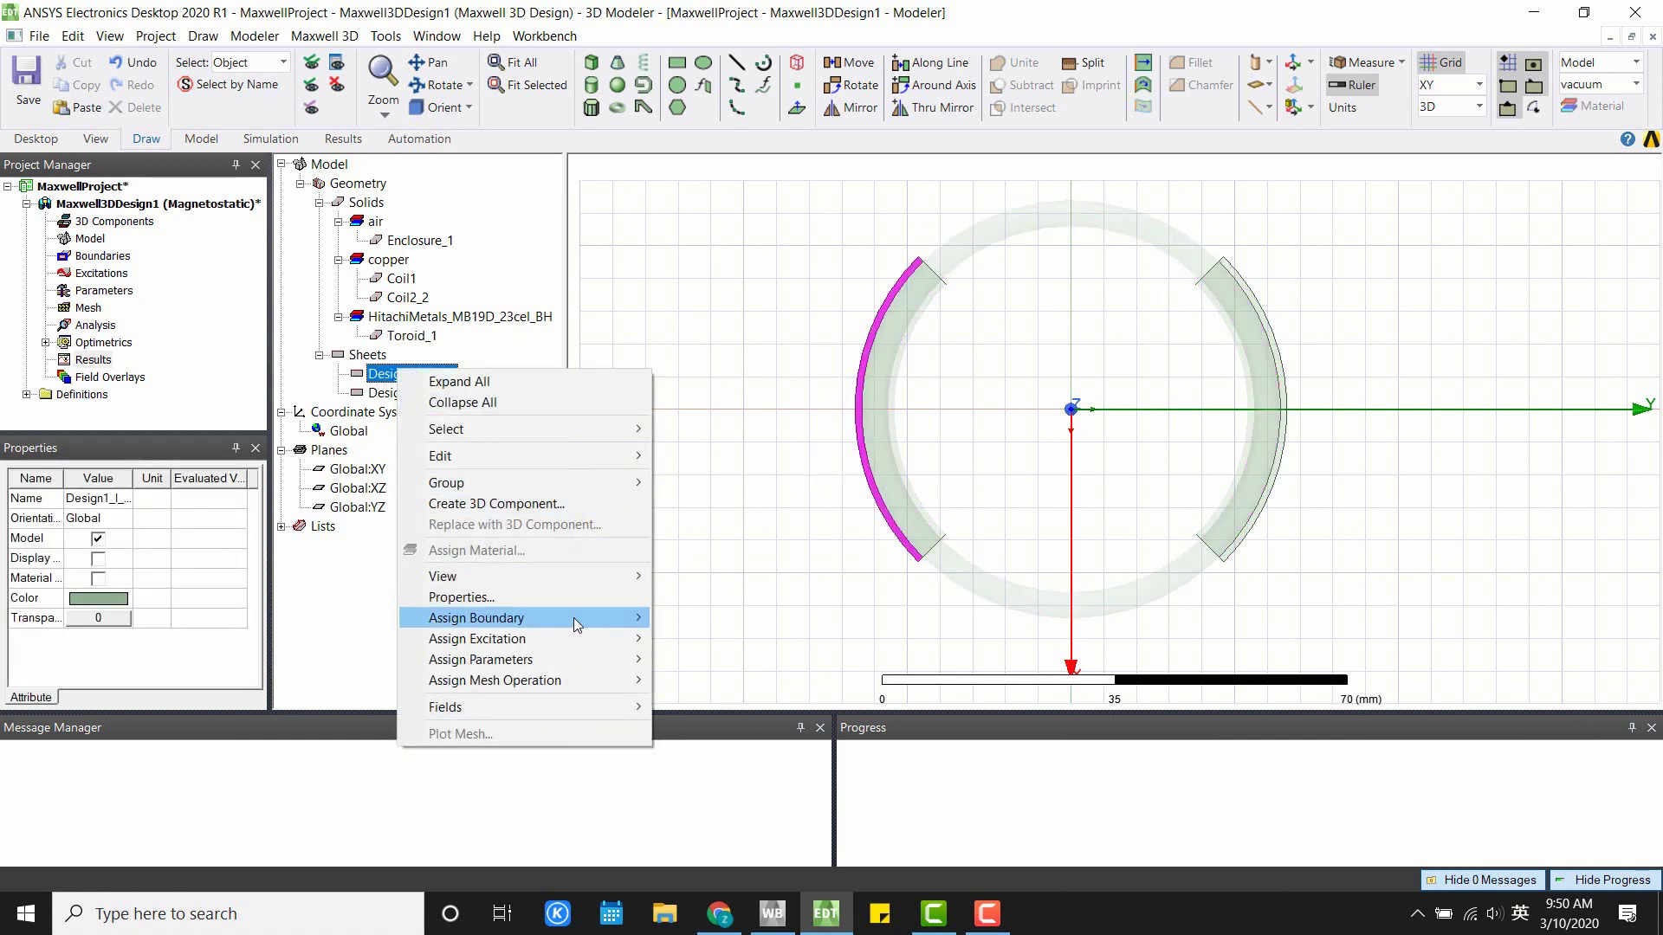
{"action": "mouse_move", "coordinate": [578, 638]}
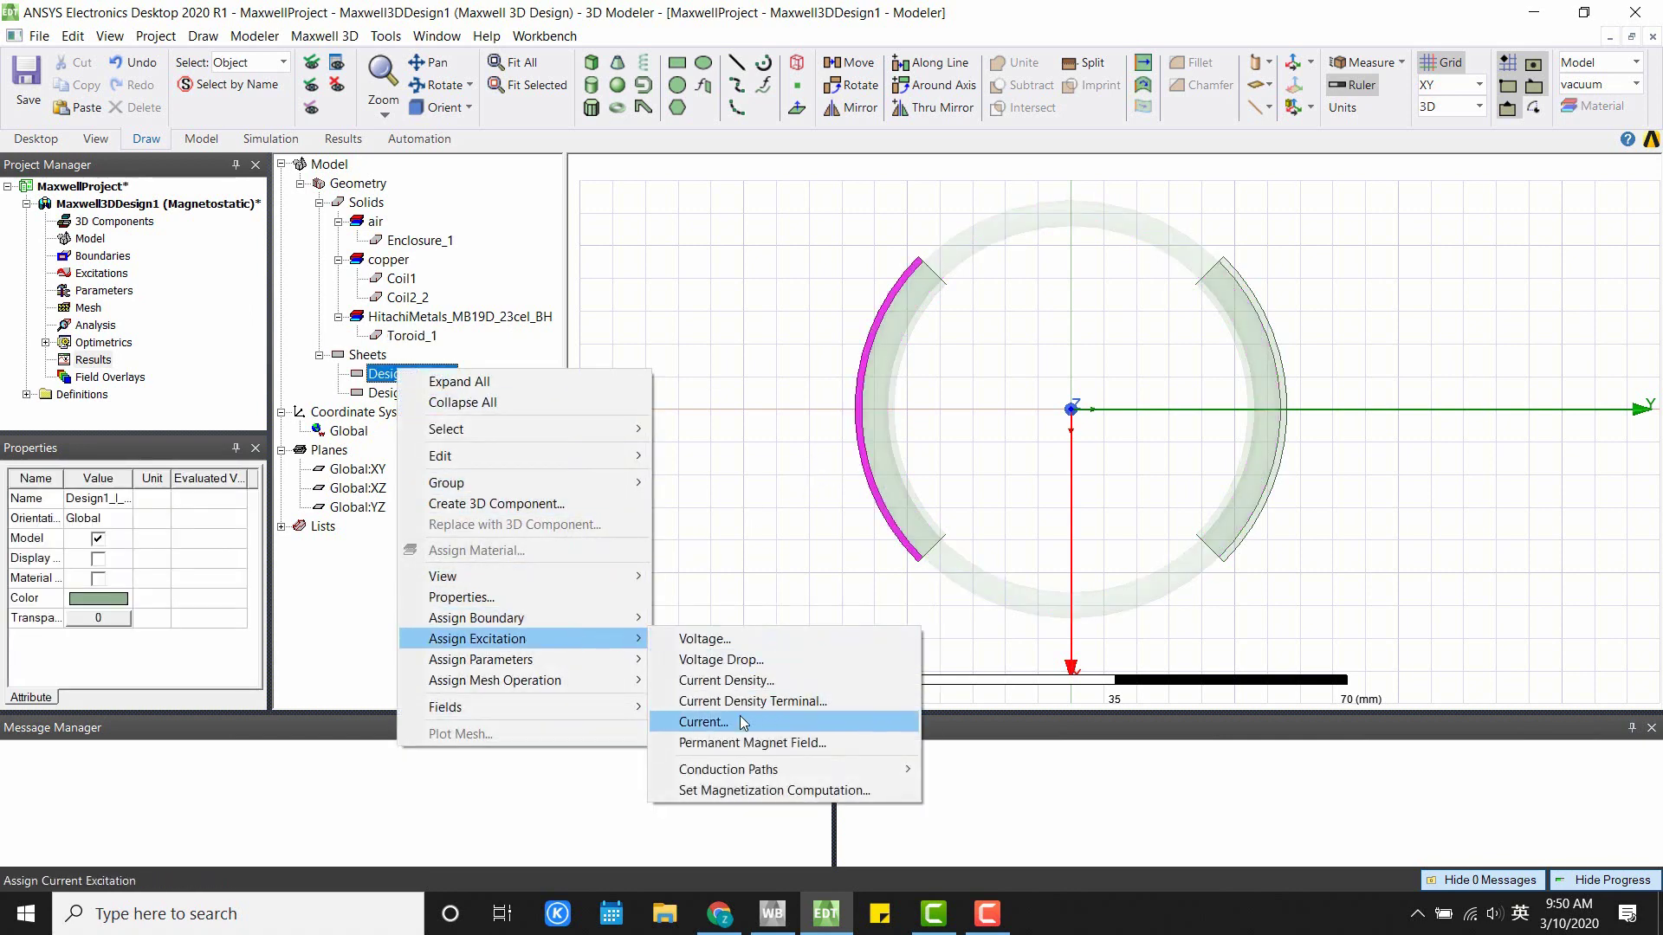
{"action": "left_click", "coordinate": [749, 722]}
{"action": "left_click", "coordinate": [951, 395]}
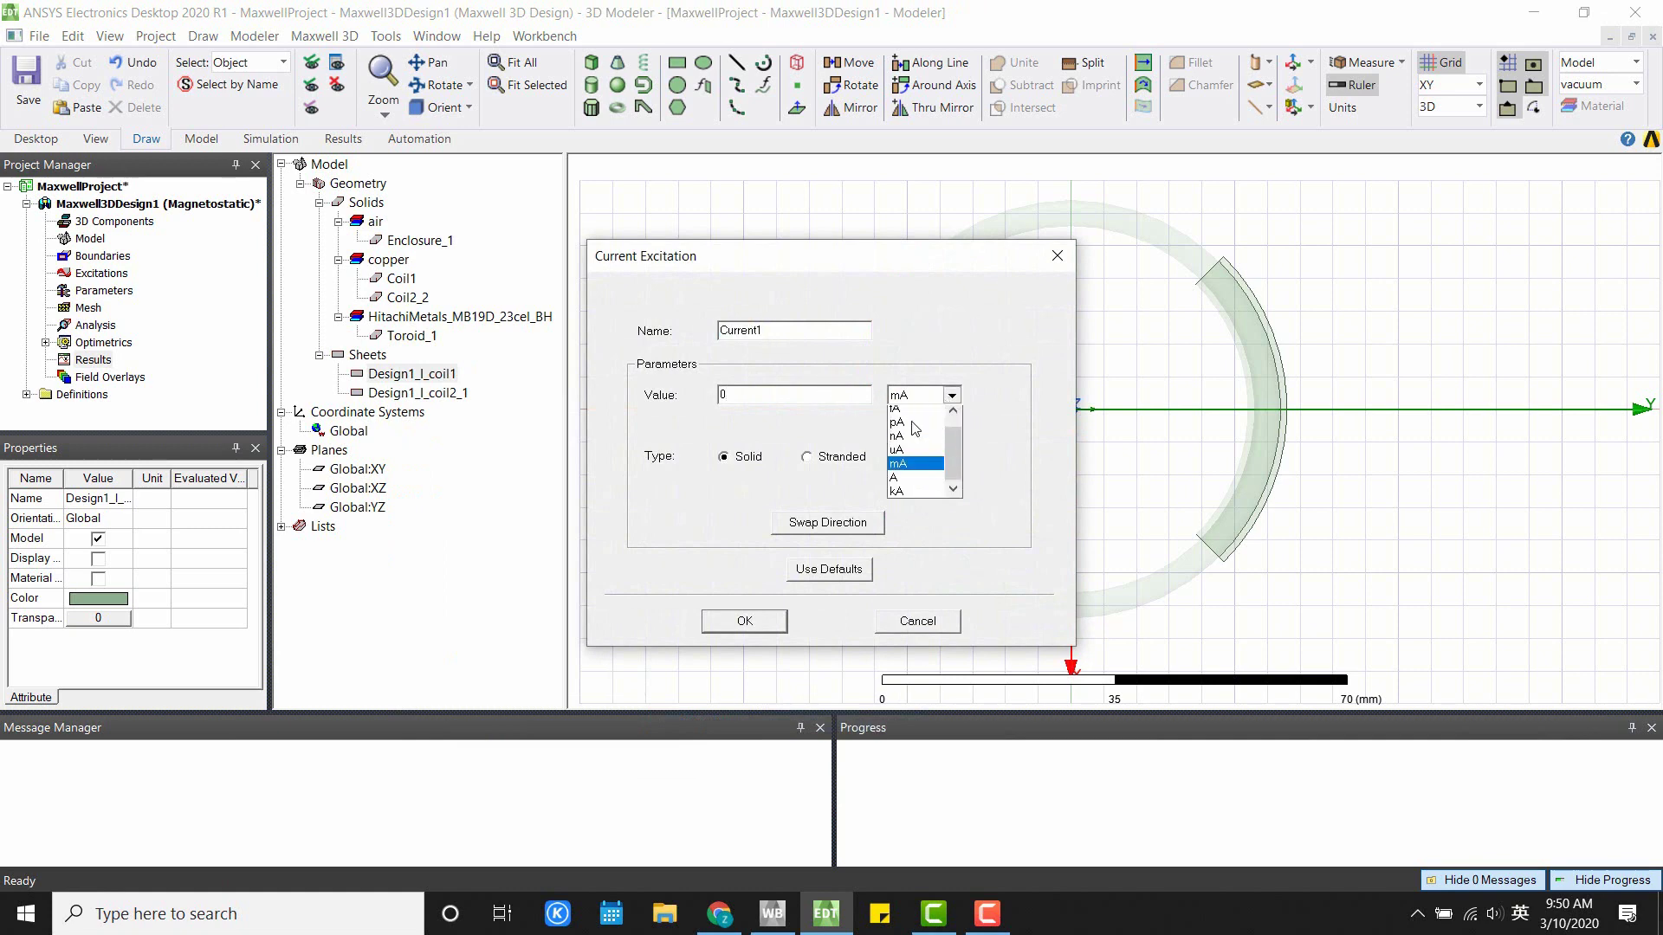
{"action": "left_click", "coordinate": [902, 482]}
{"action": "left_click", "coordinate": [920, 396]}
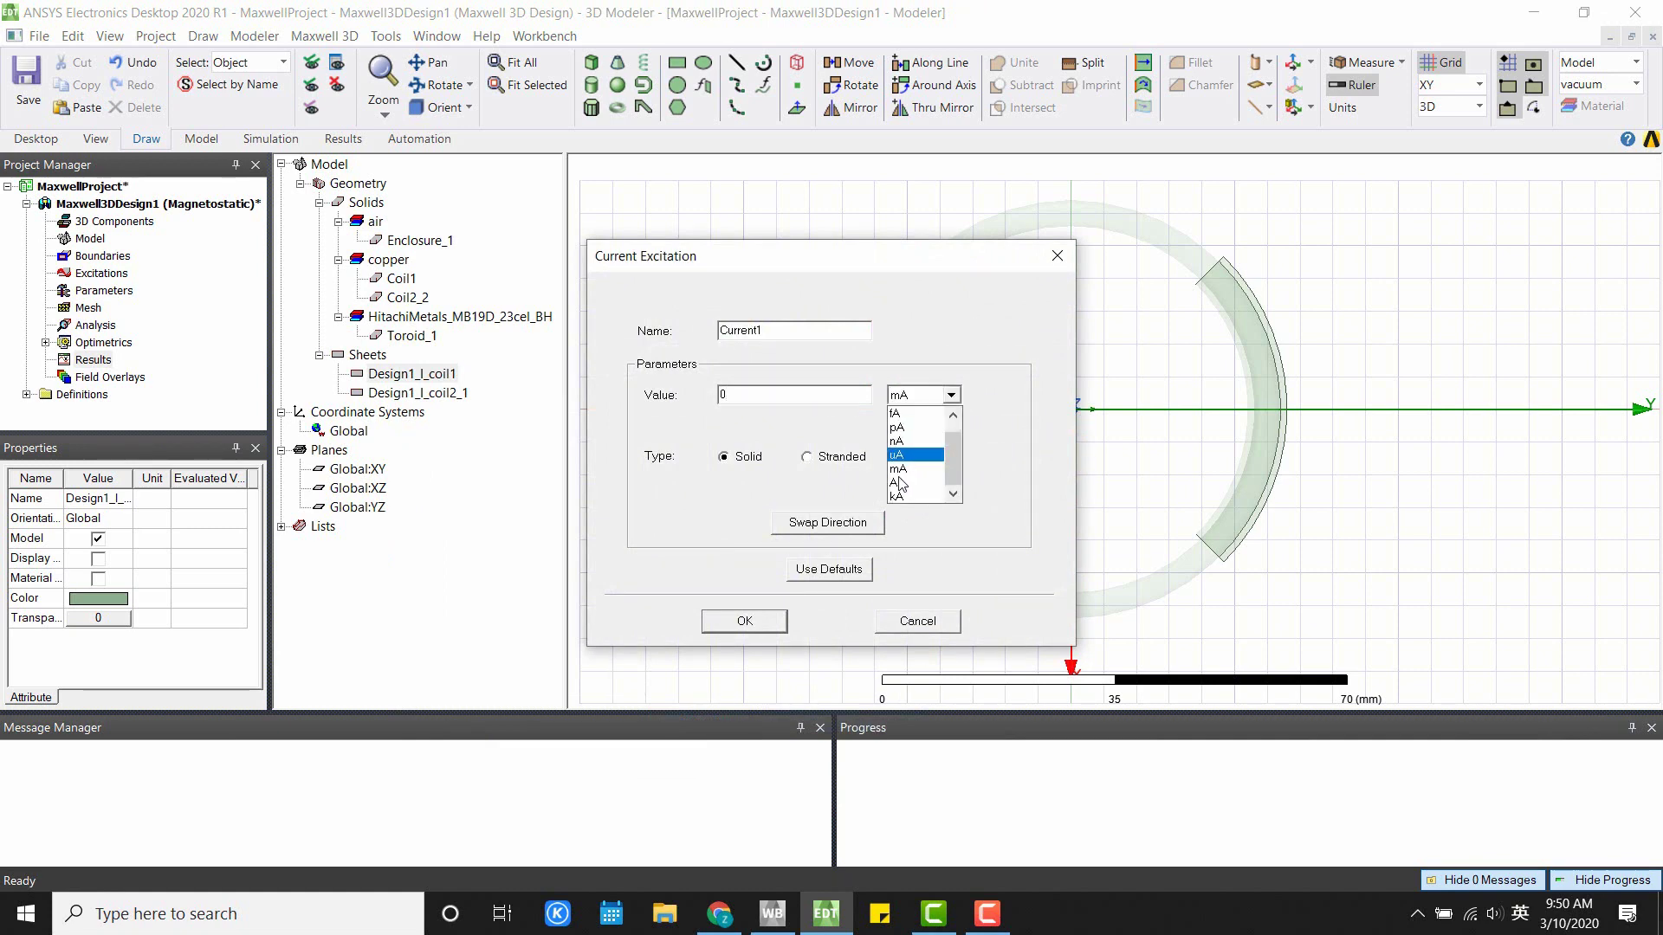
{"action": "left_click", "coordinate": [910, 478]}
{"action": "double_click", "coordinate": [782, 395]}
{"action": "type", "text": "1"}
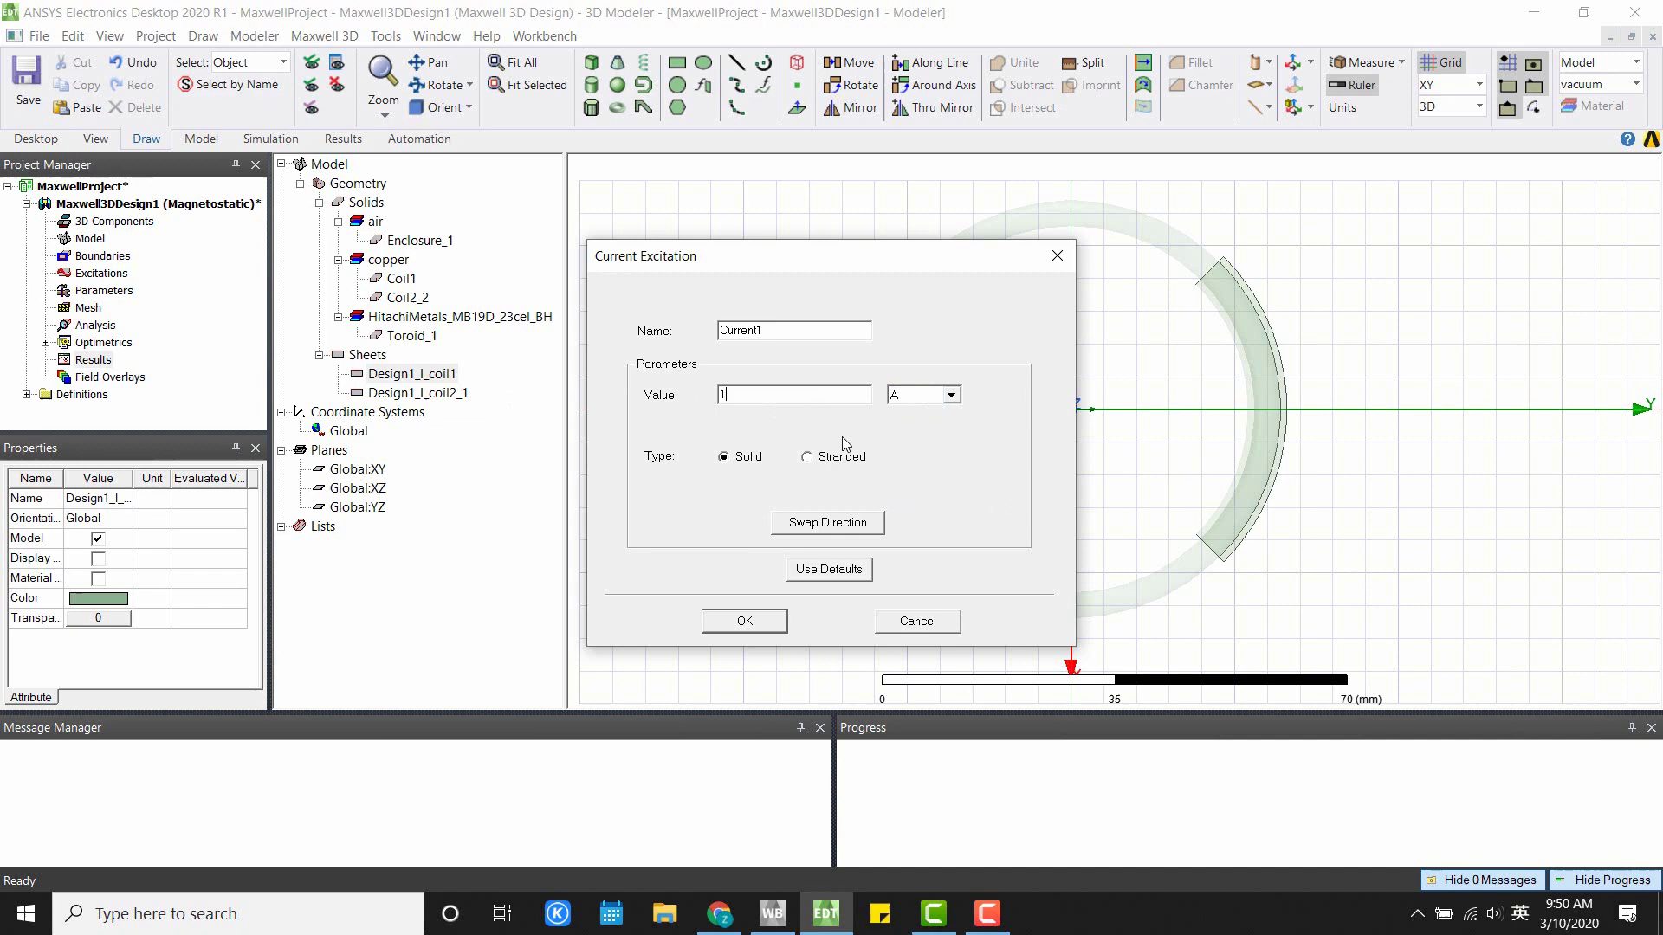
{"action": "left_click", "coordinate": [743, 621]}
Give the Design1_I_coil2_1 terminal a stranded current excitation Current2 of 1 kA
{"action": "left_click", "coordinate": [502, 392]}
{"action": "right_click", "coordinate": [502, 392]}
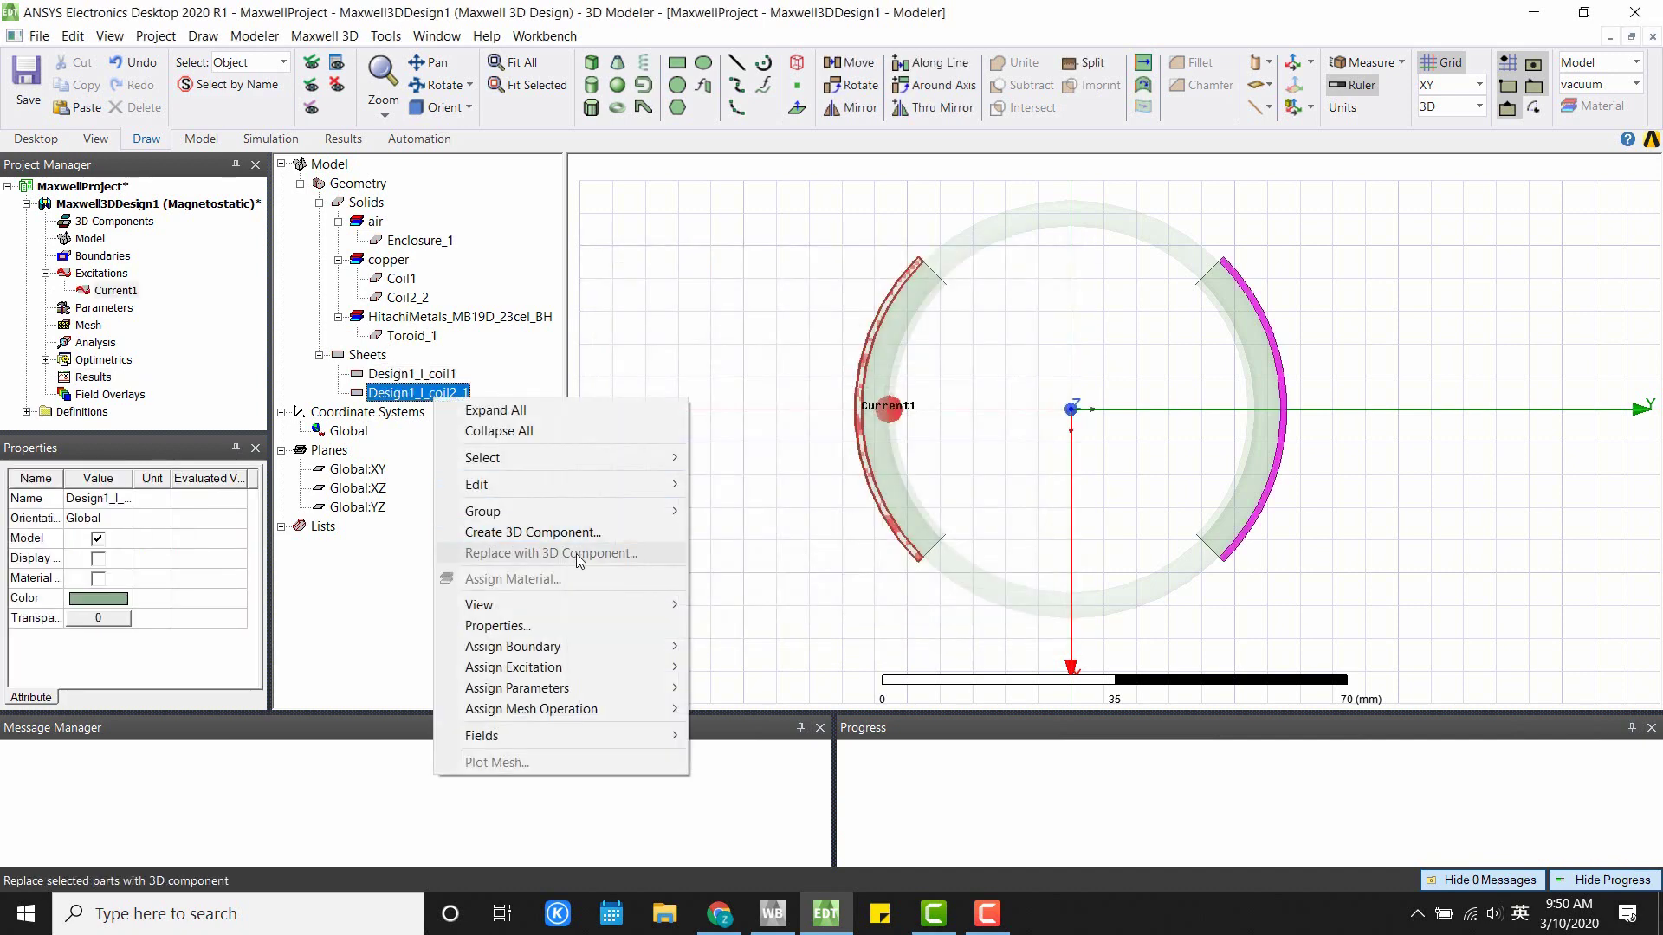
{"action": "mouse_move", "coordinate": [622, 674]}
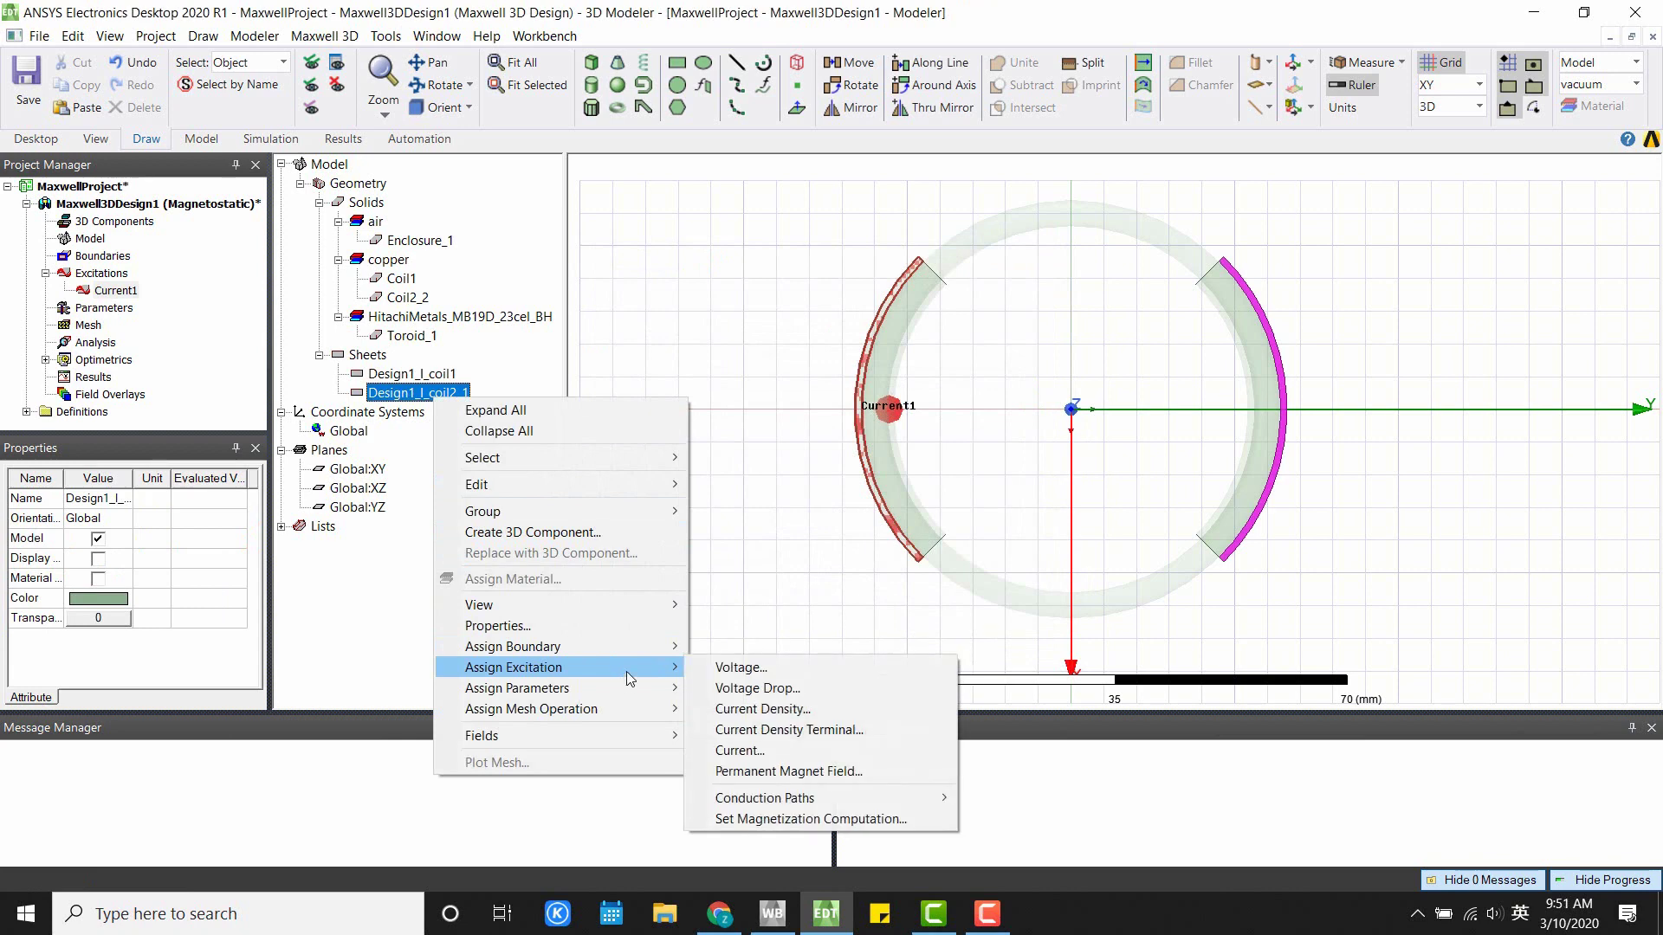
{"action": "left_click", "coordinate": [779, 751]}
{"action": "left_click", "coordinate": [865, 391]}
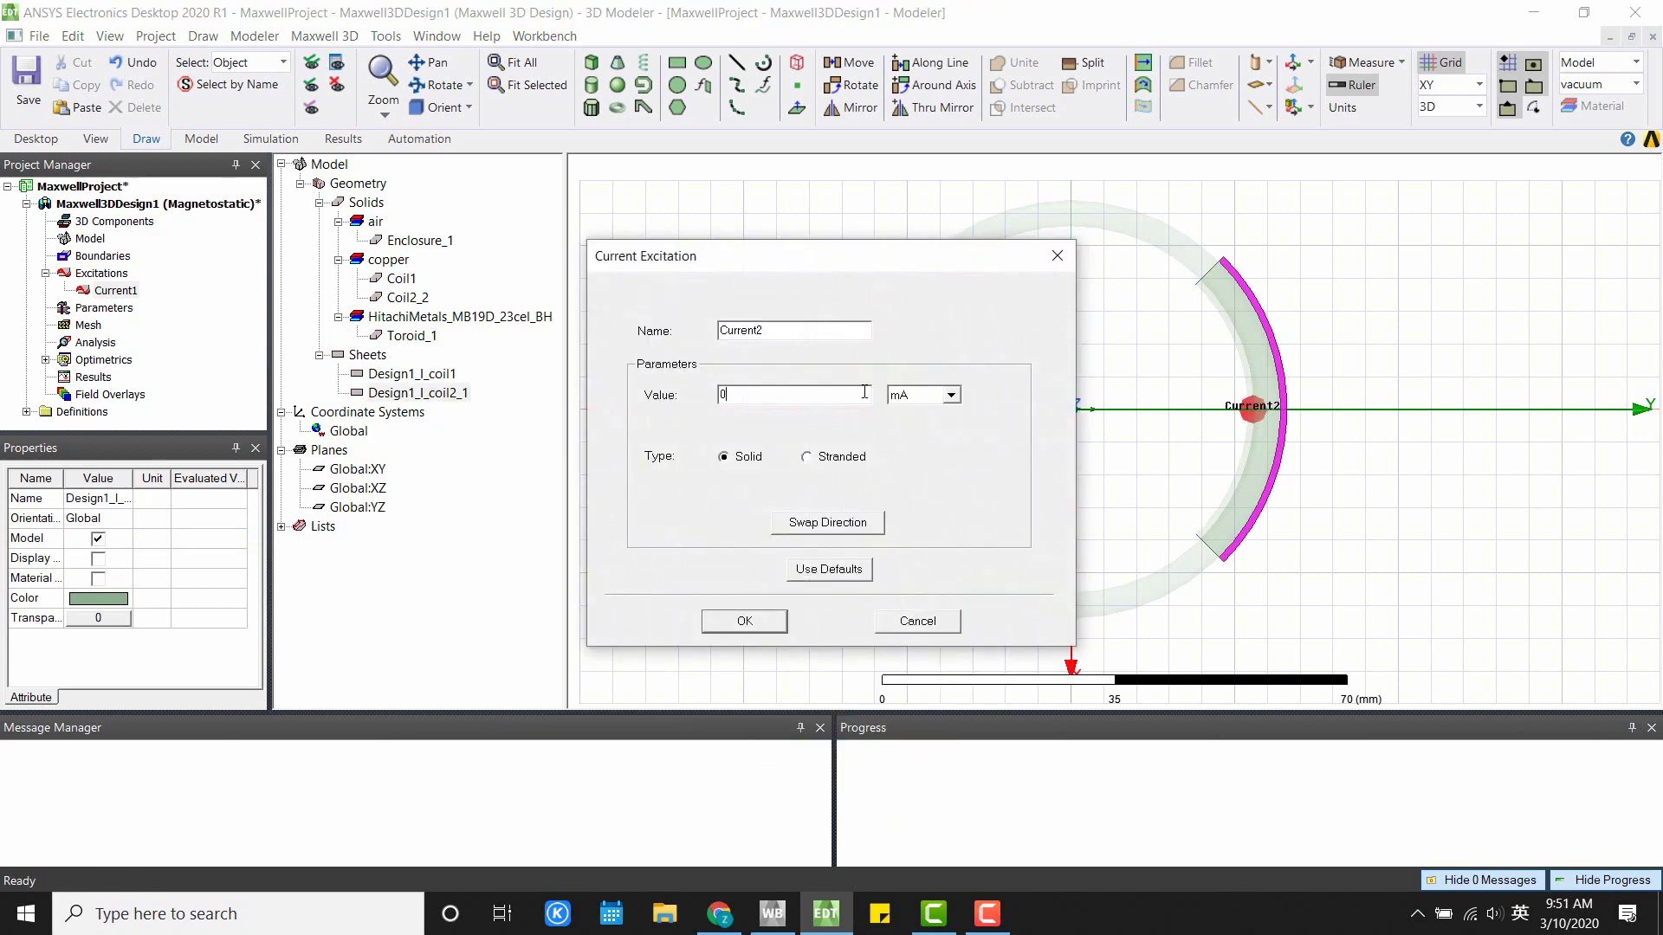
{"action": "left_click", "coordinate": [921, 399]}
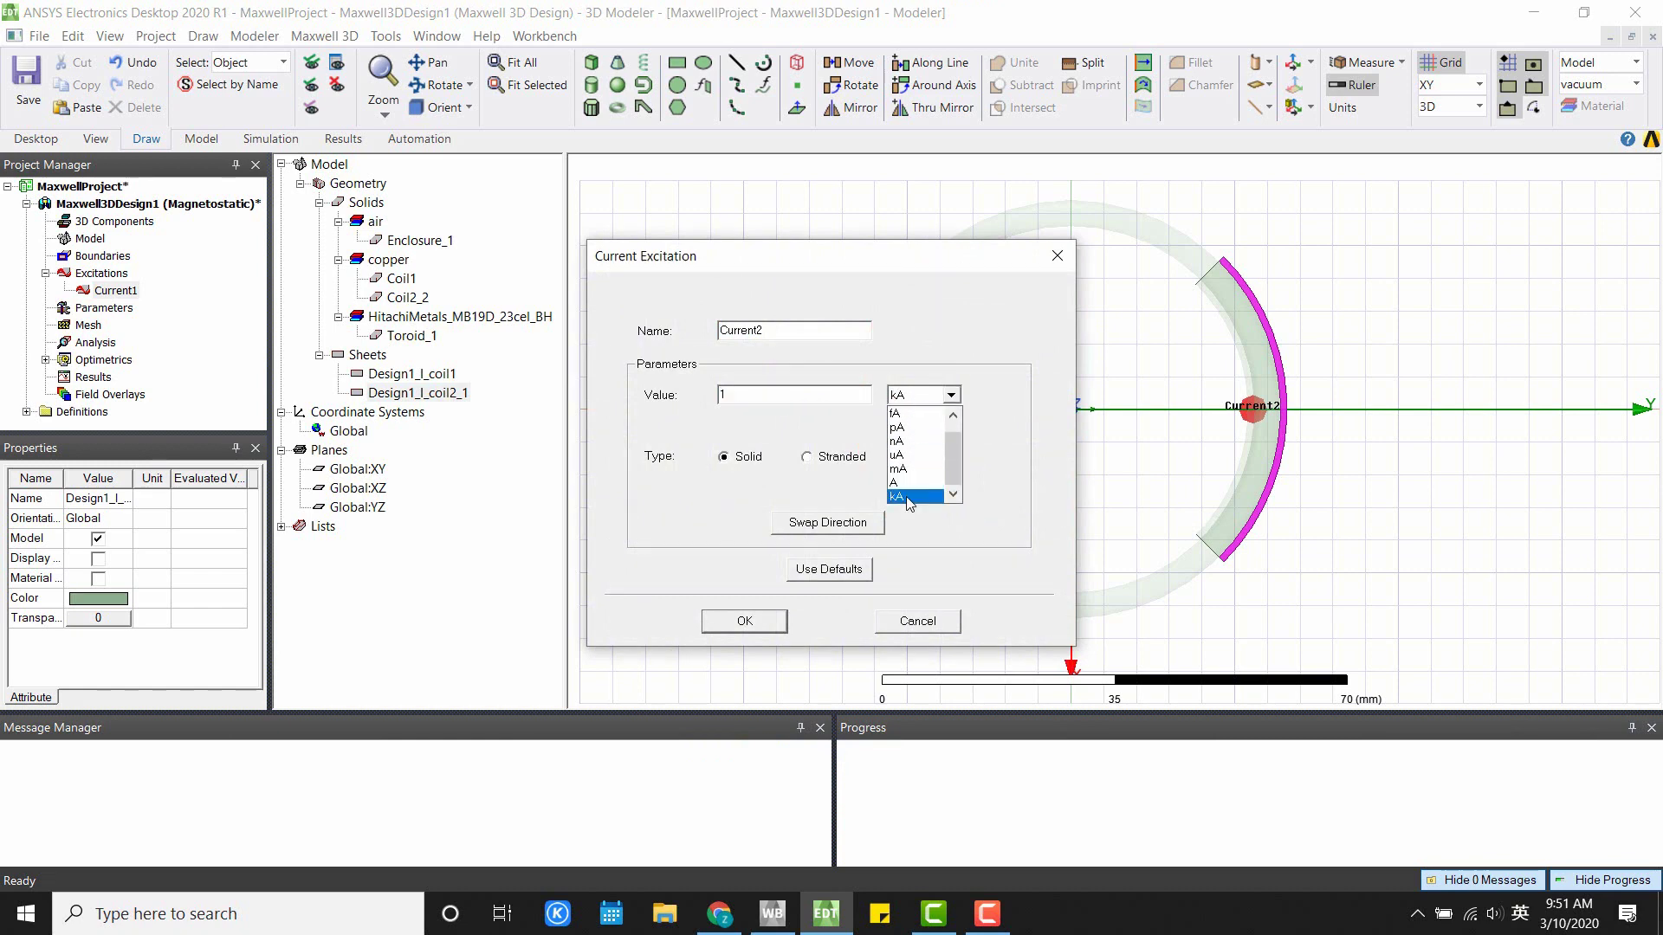
{"action": "left_click", "coordinate": [918, 485]}
{"action": "left_click", "coordinate": [853, 459]}
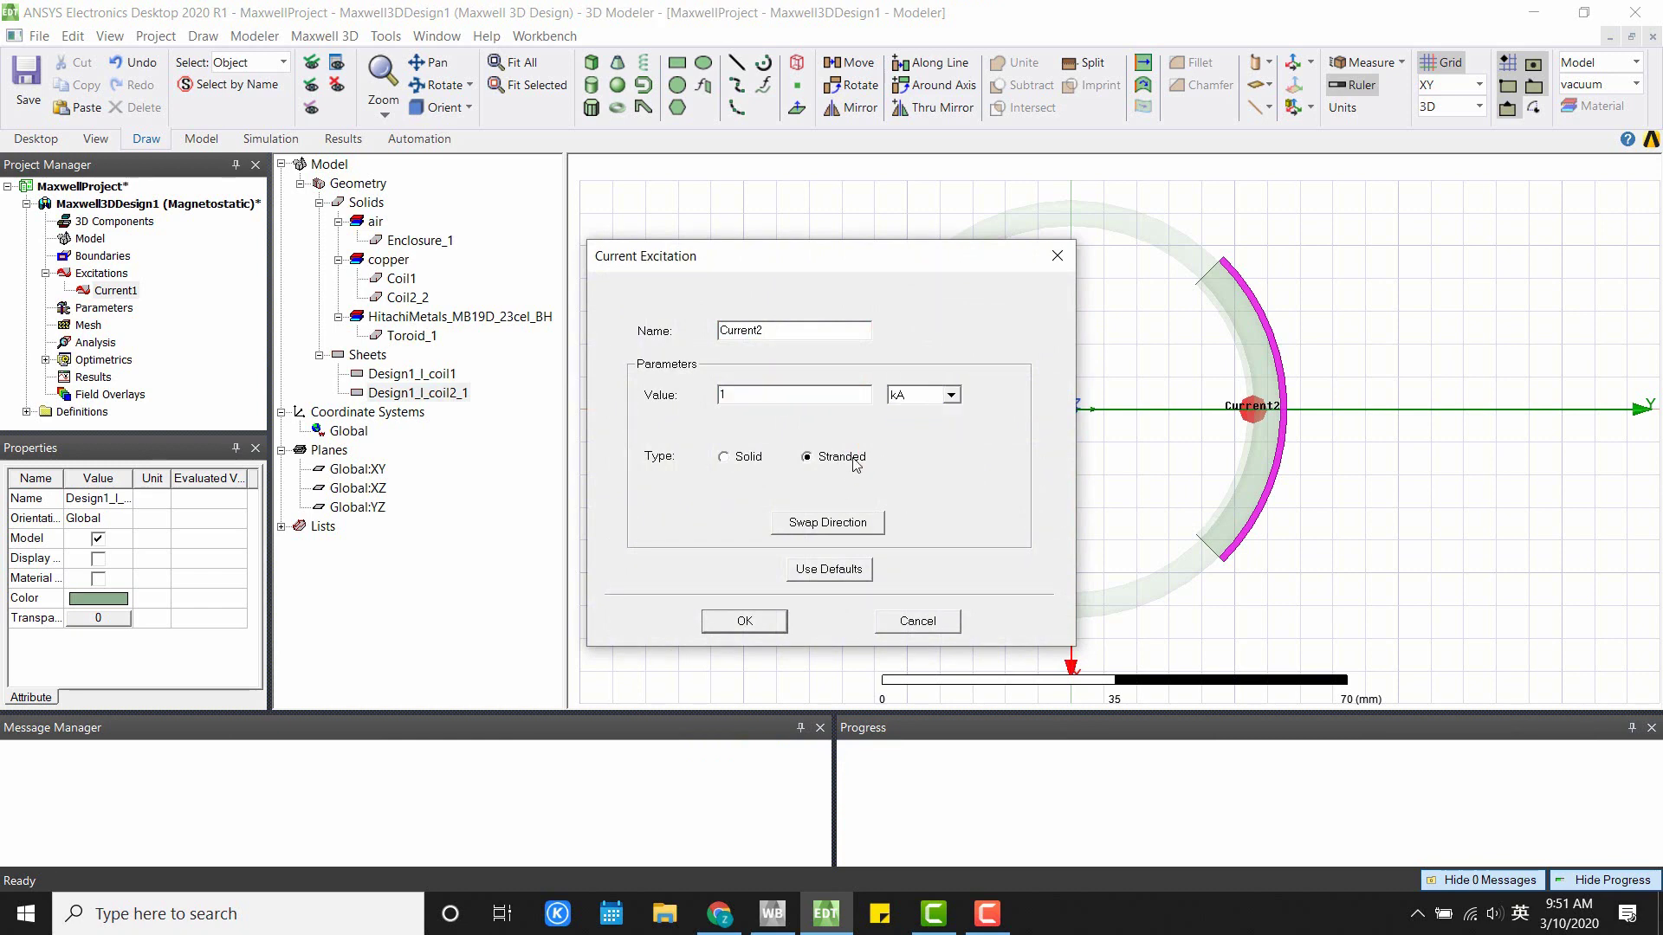
{"action": "left_click", "coordinate": [775, 624]}
Add solution setup Setup1 with 10 maximum passes and 1 percent error
{"action": "left_click", "coordinate": [646, 481]}
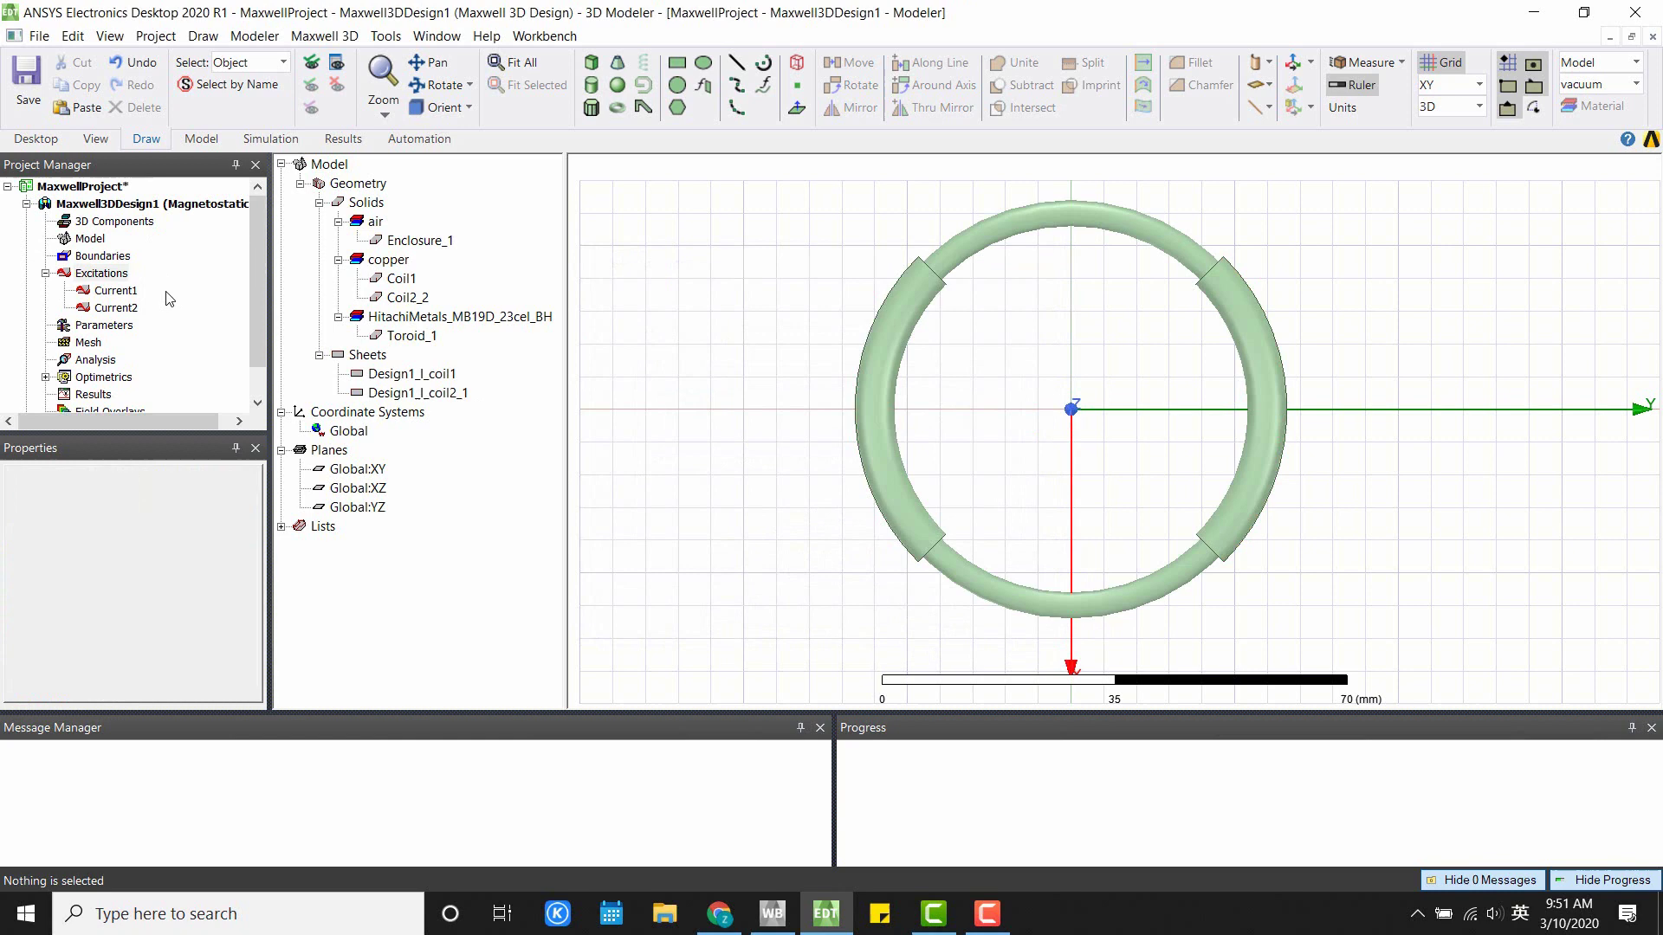
{"action": "right_click", "coordinate": [94, 360]}
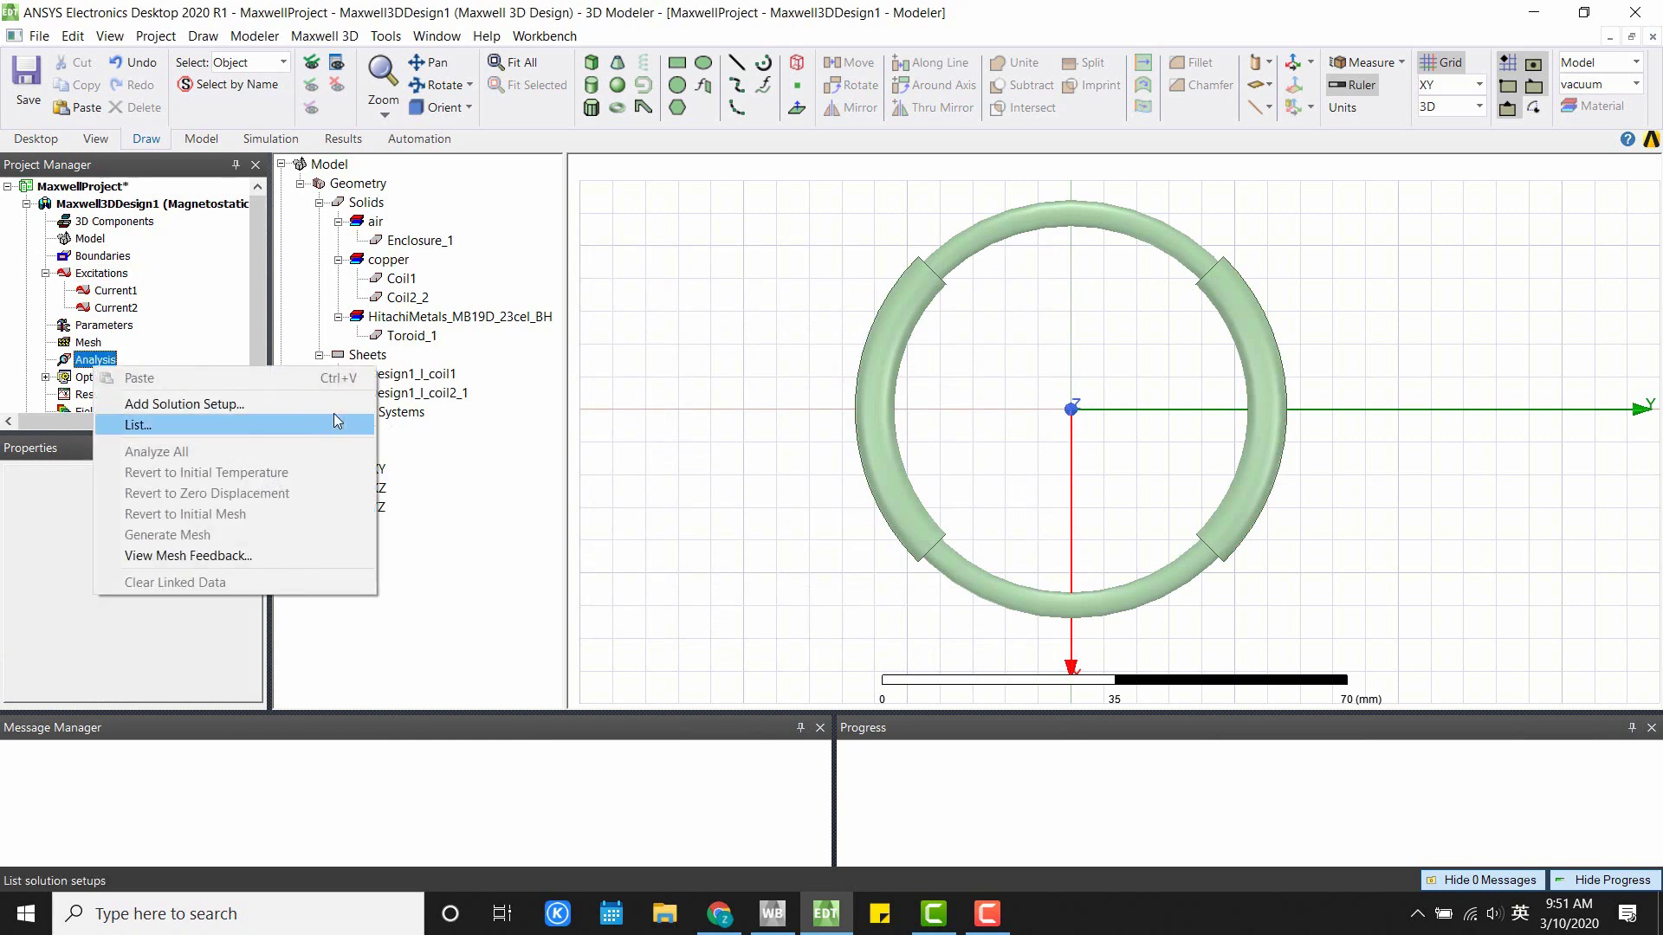
{"action": "left_click", "coordinate": [274, 404]}
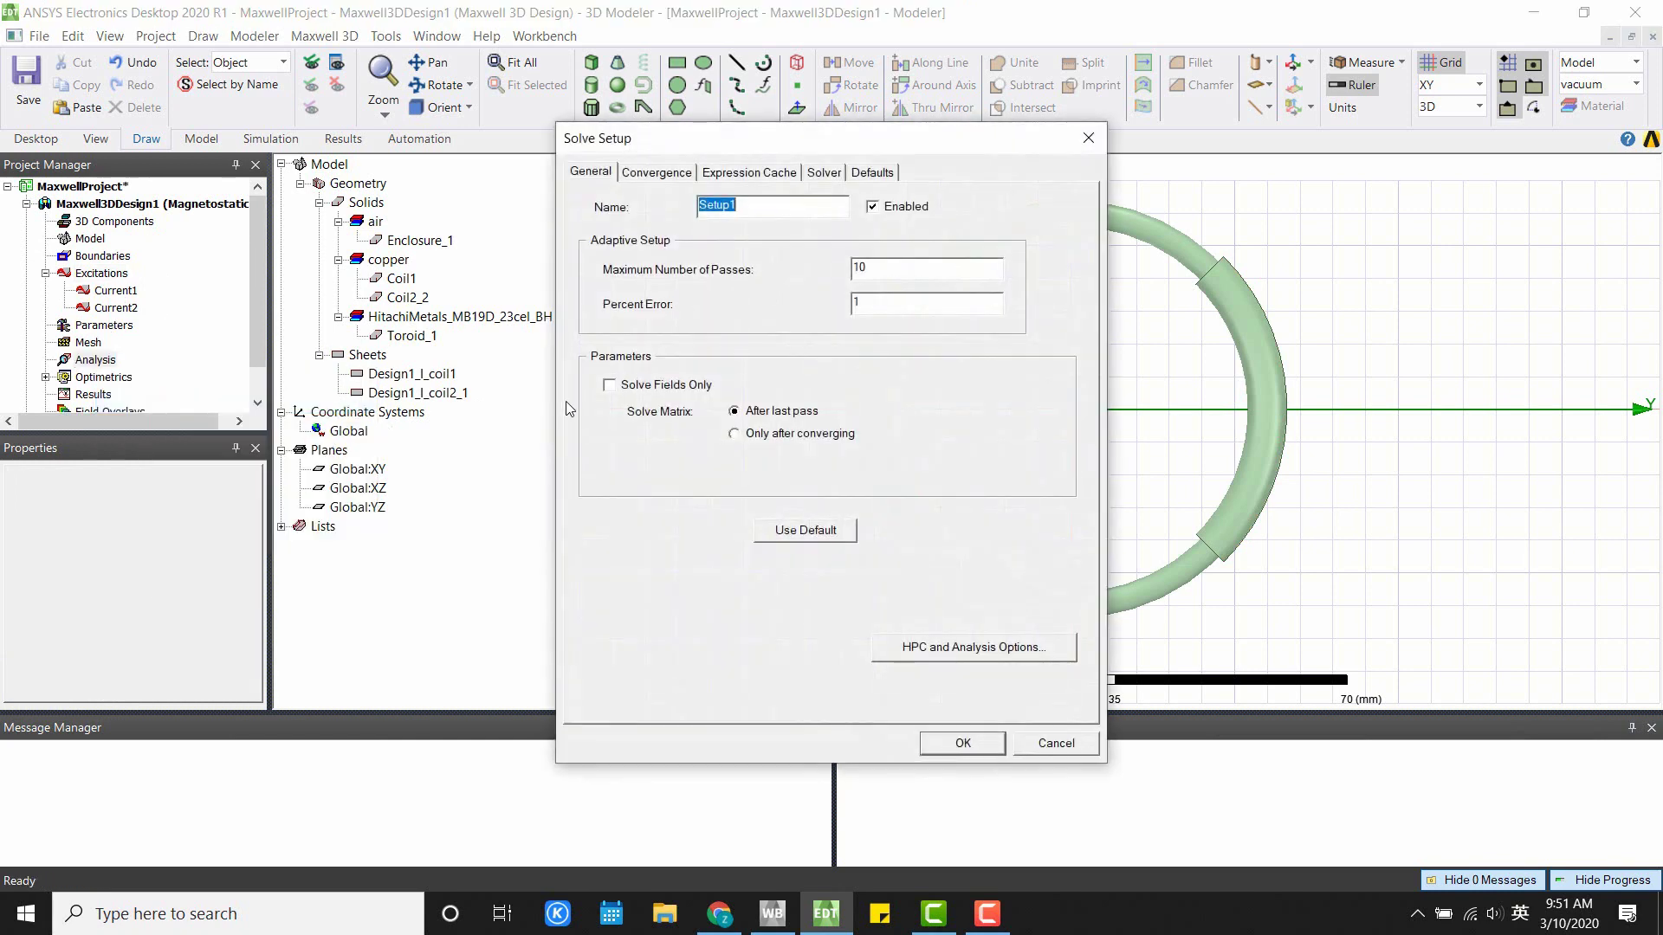
{"action": "left_click", "coordinate": [684, 177]}
{"action": "left_click", "coordinate": [726, 176]}
{"action": "left_click", "coordinate": [815, 177]}
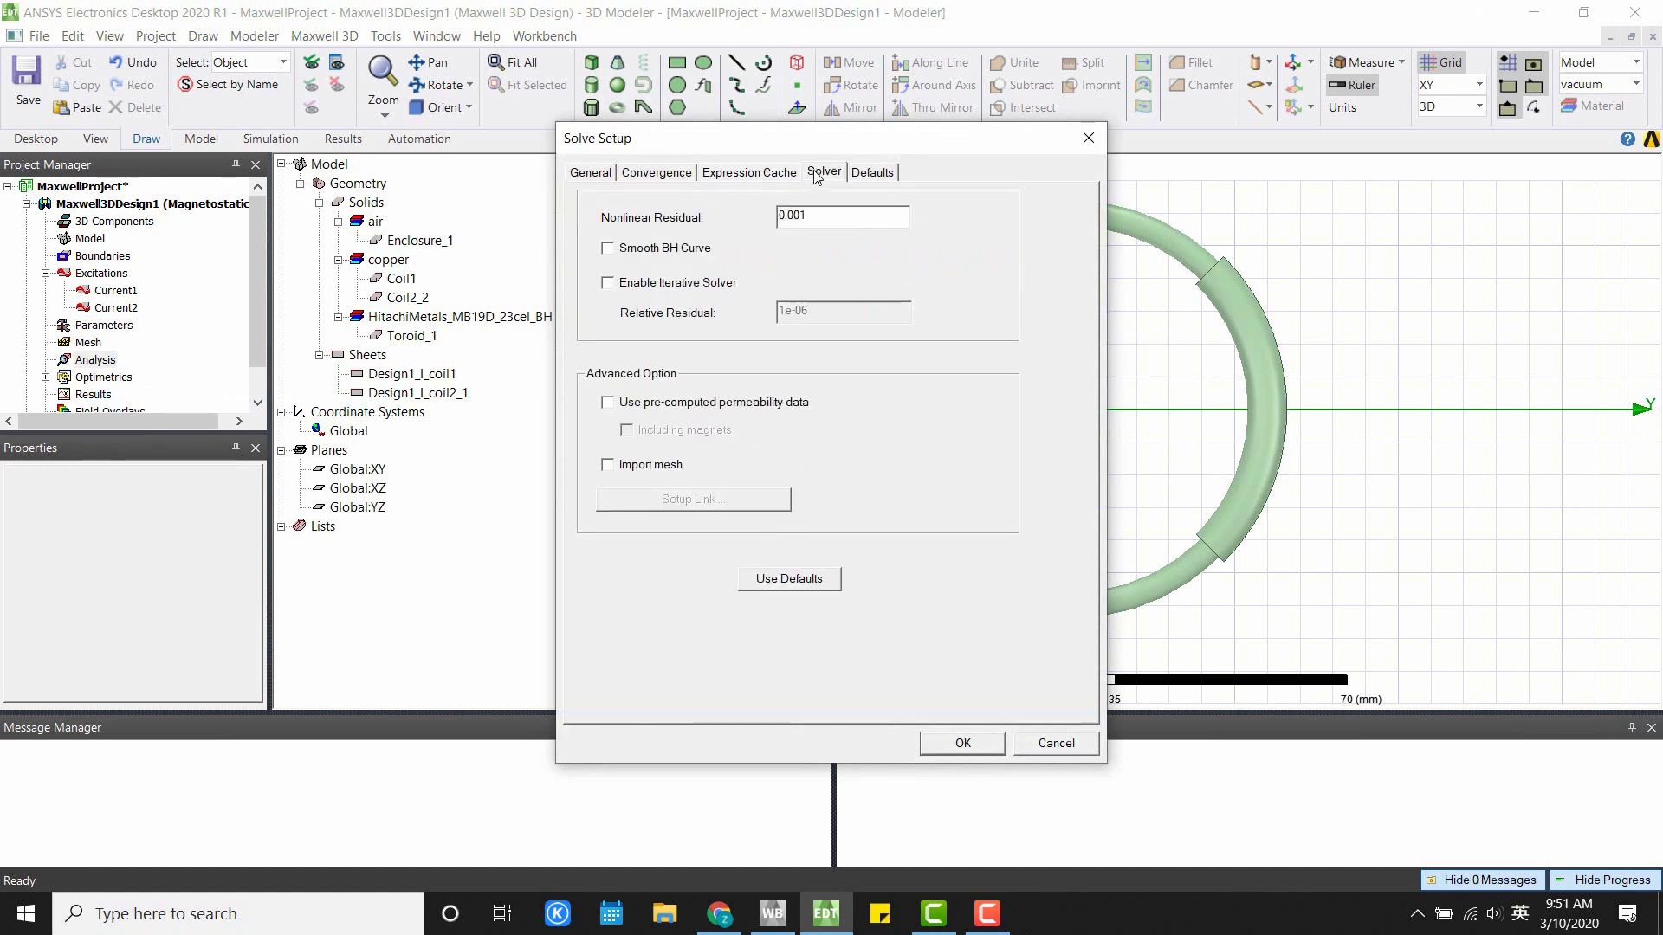
{"action": "left_click", "coordinate": [592, 176]}
{"action": "left_click", "coordinate": [953, 743]}
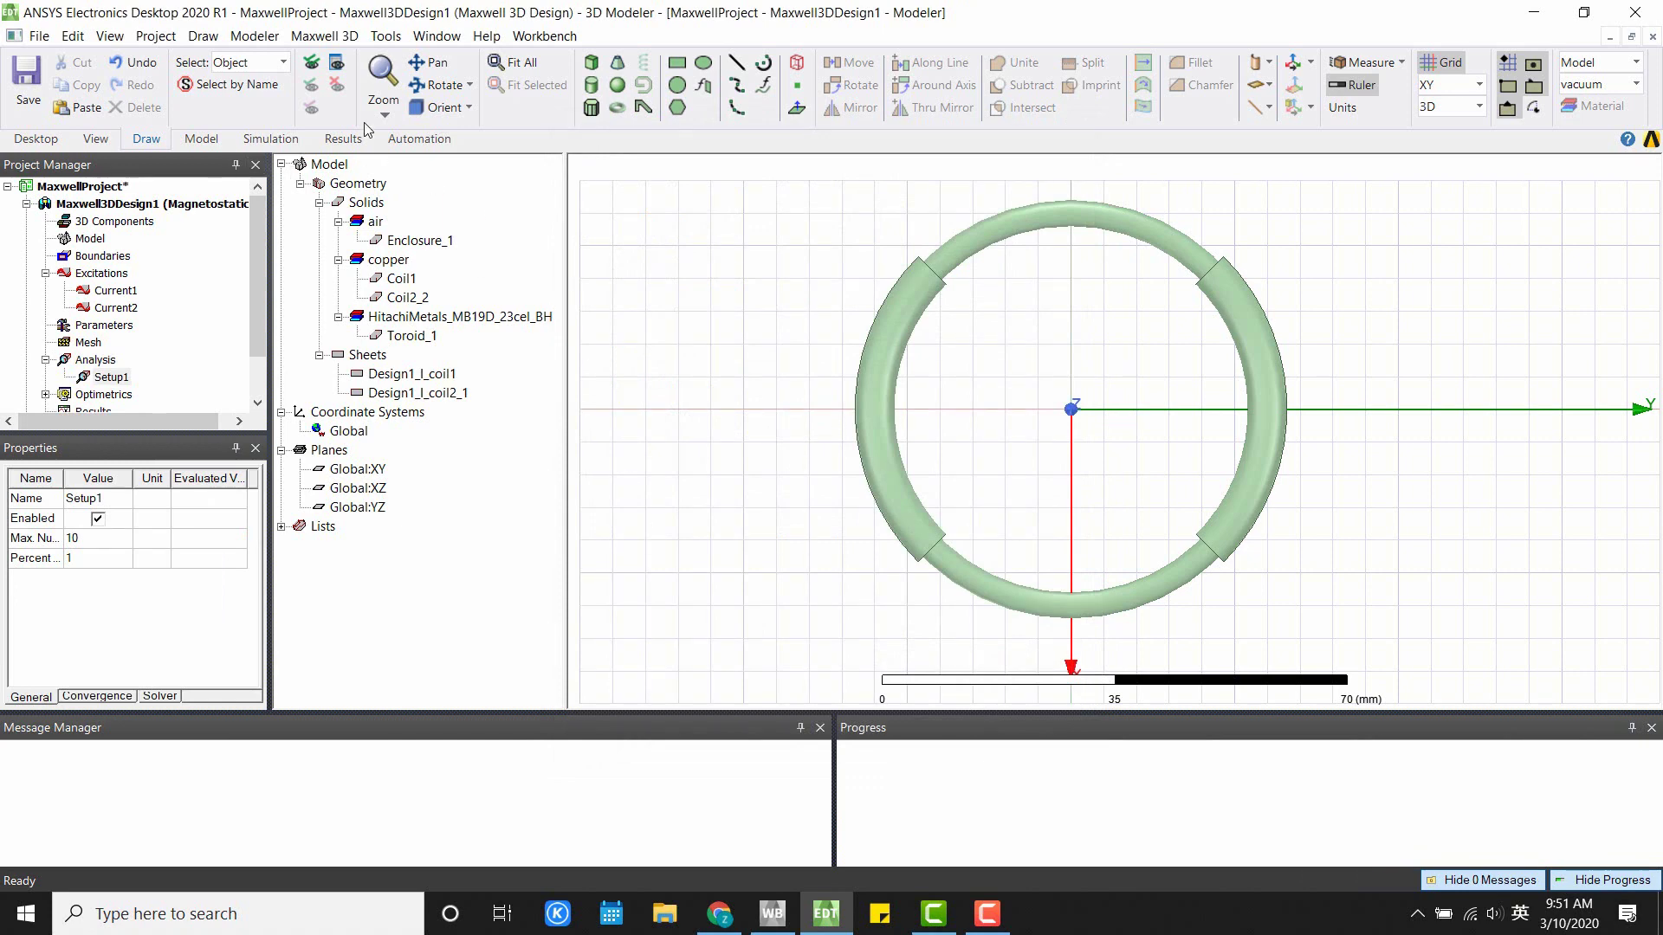
Validate the design, then run Analyze All until Setup1 finishes solving
{"action": "left_click", "coordinate": [271, 138]}
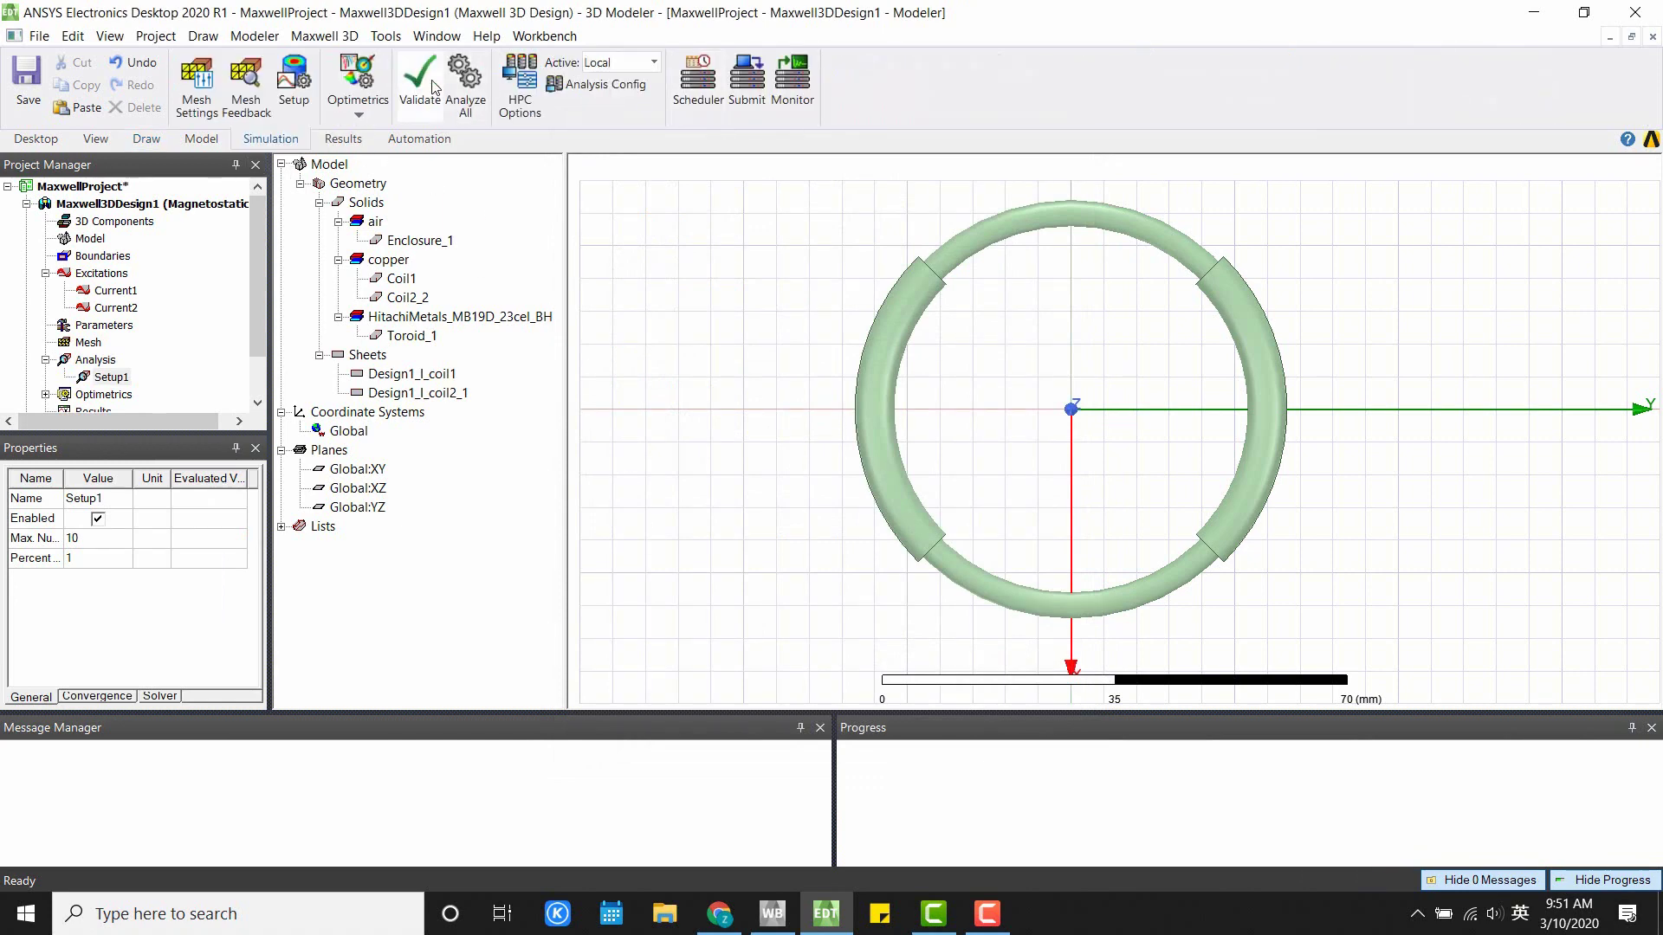
{"action": "left_click", "coordinate": [420, 83]}
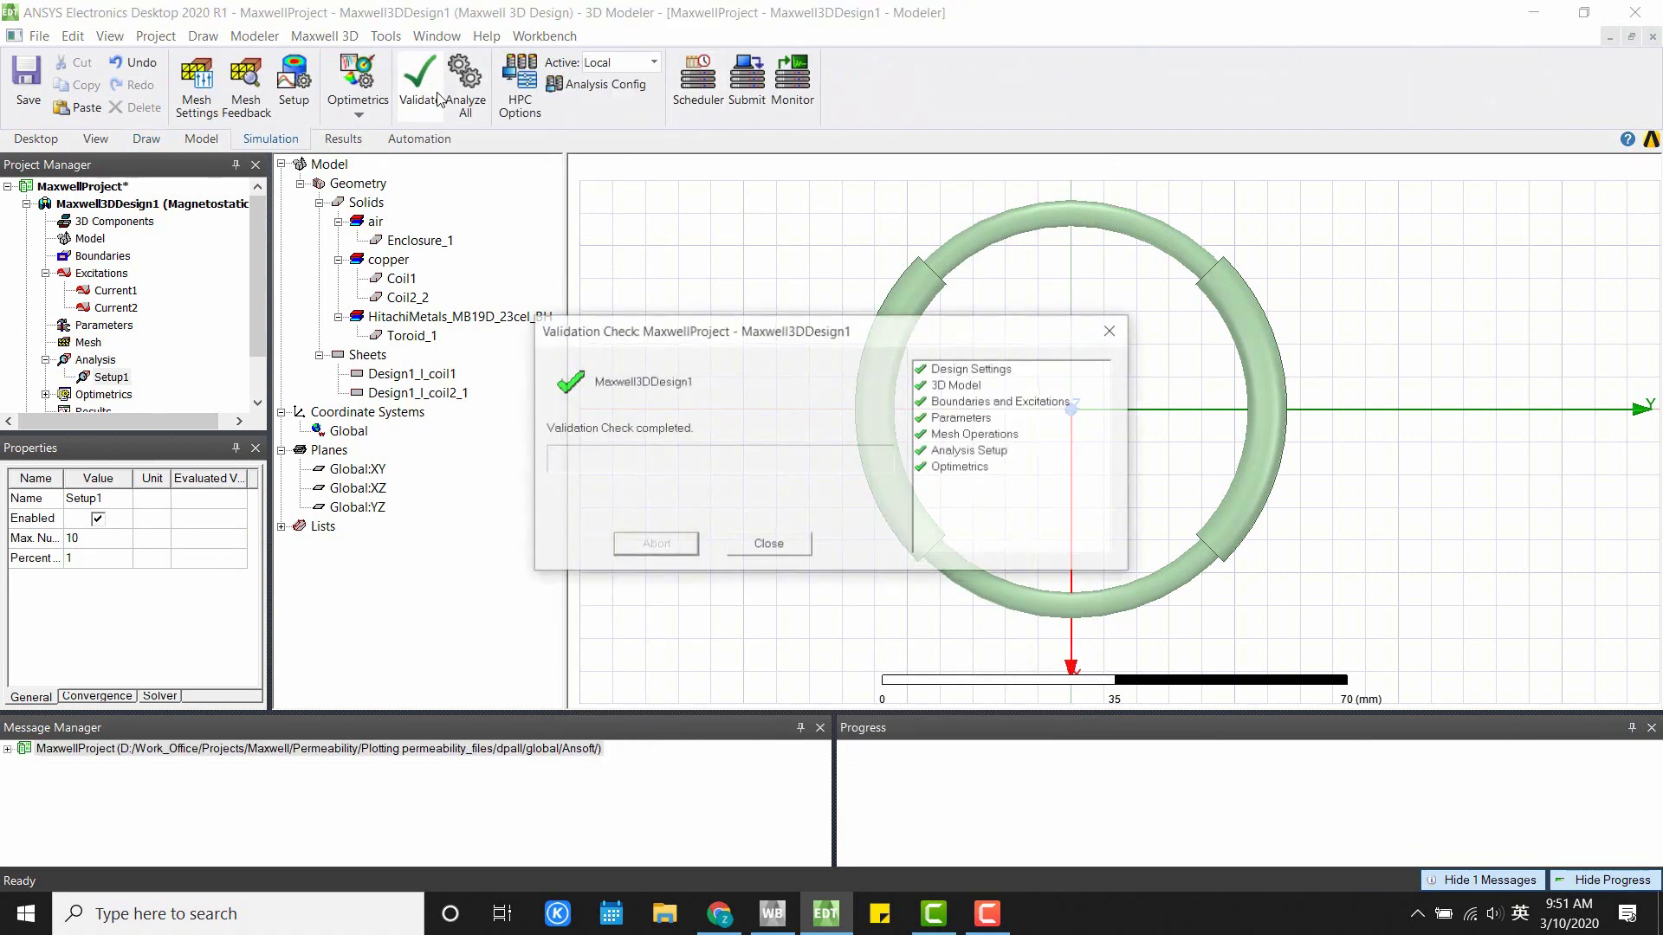
{"action": "left_click", "coordinate": [784, 549]}
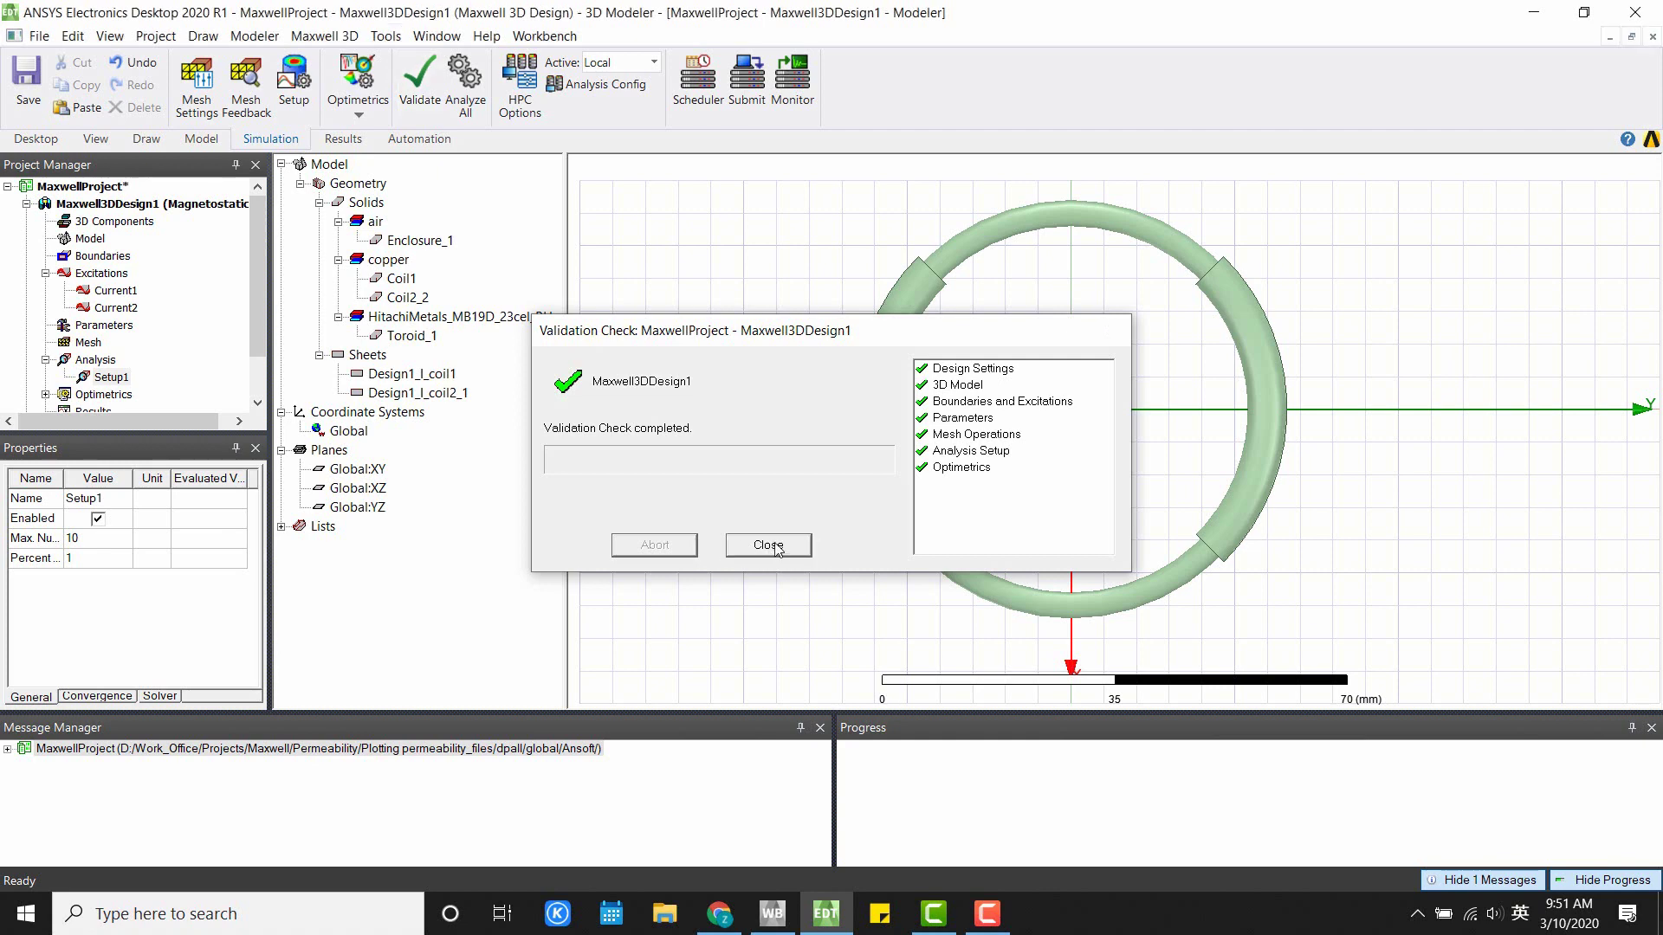
{"action": "left_click", "coordinate": [466, 82]}
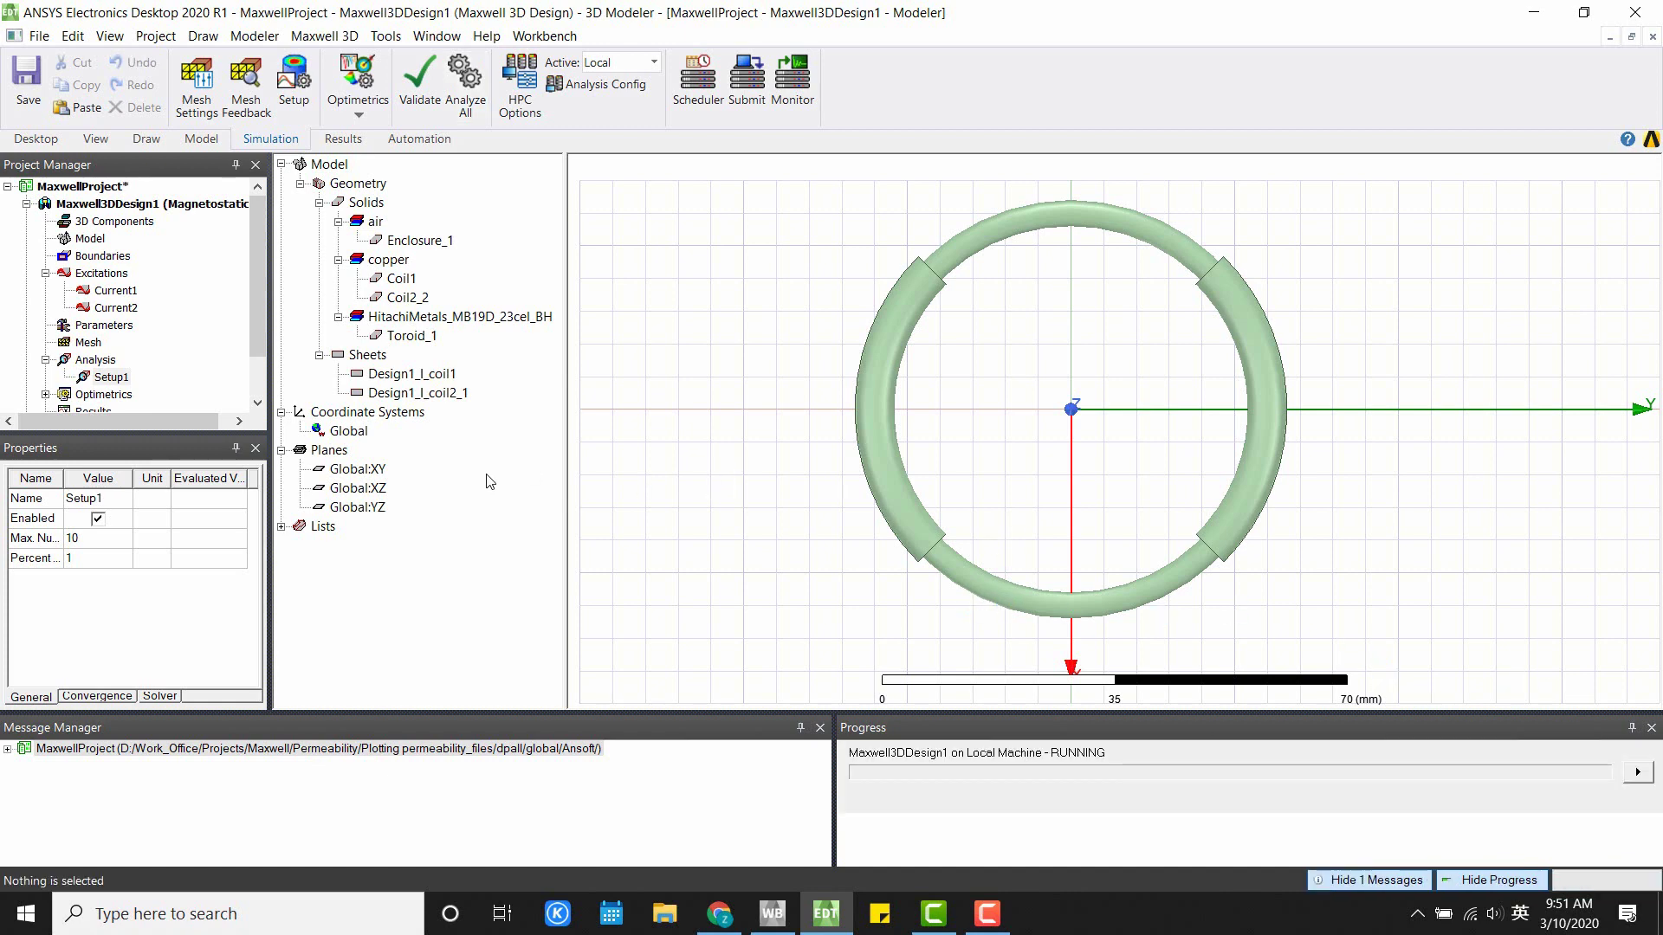
{"action": "scroll", "coordinate": [173, 324], "scroll_direction": "down", "scroll_amount": 1}
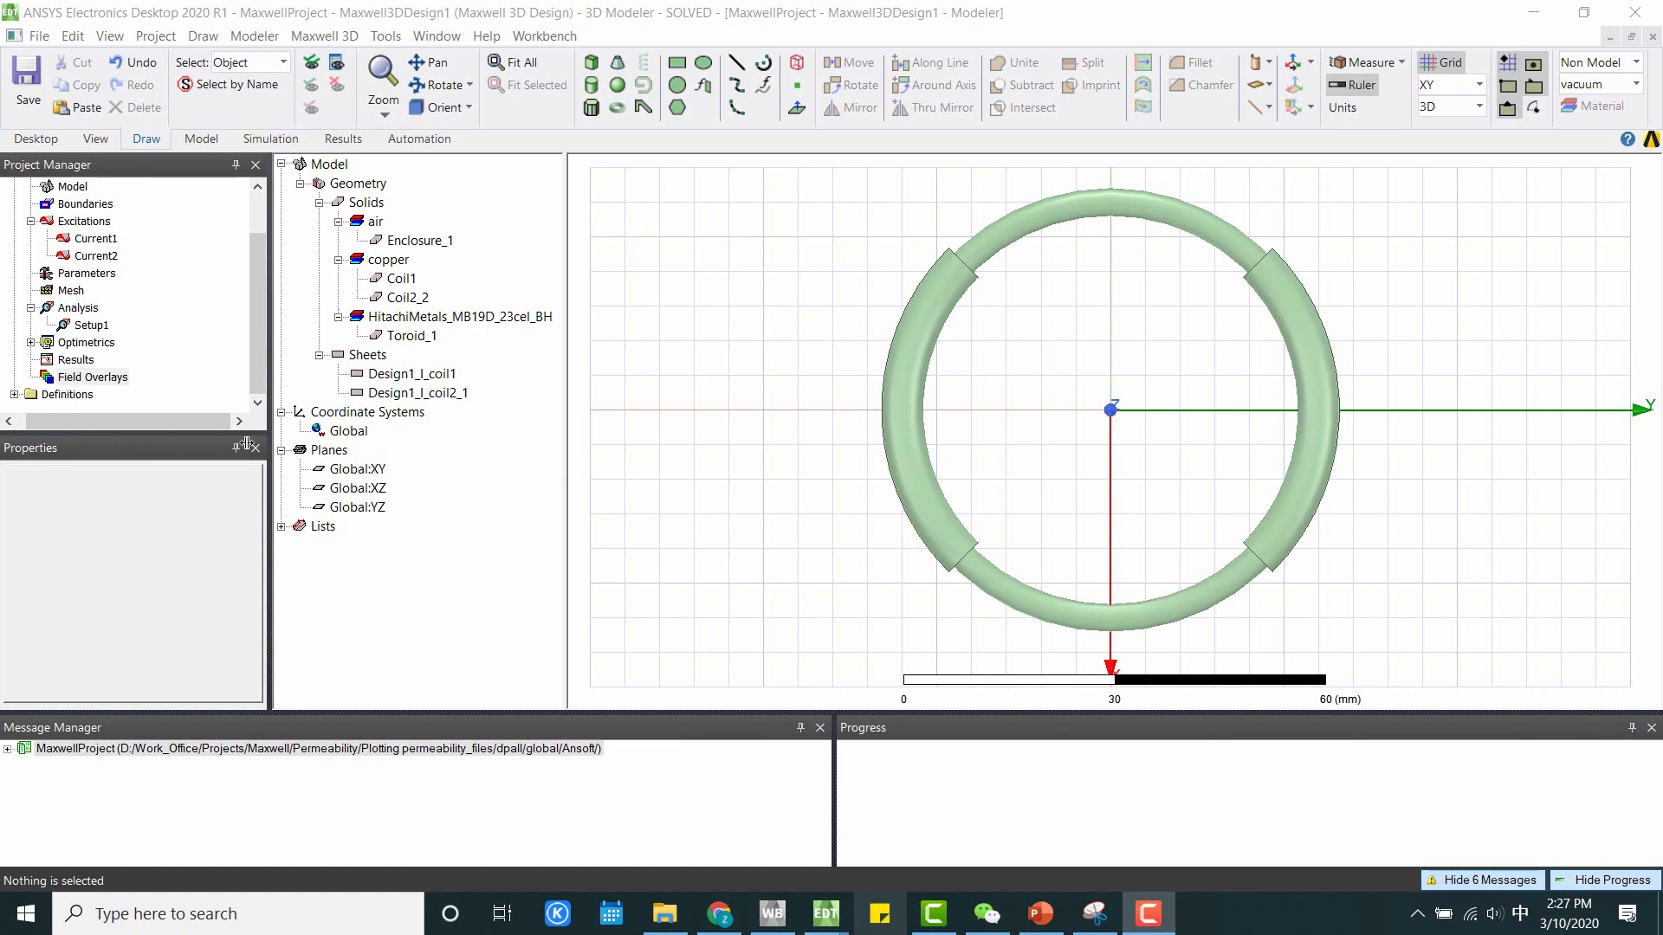
Preview the Global XY, XZ and YZ planes, ending on XY
{"action": "left_click", "coordinate": [371, 472]}
{"action": "left_click", "coordinate": [368, 489]}
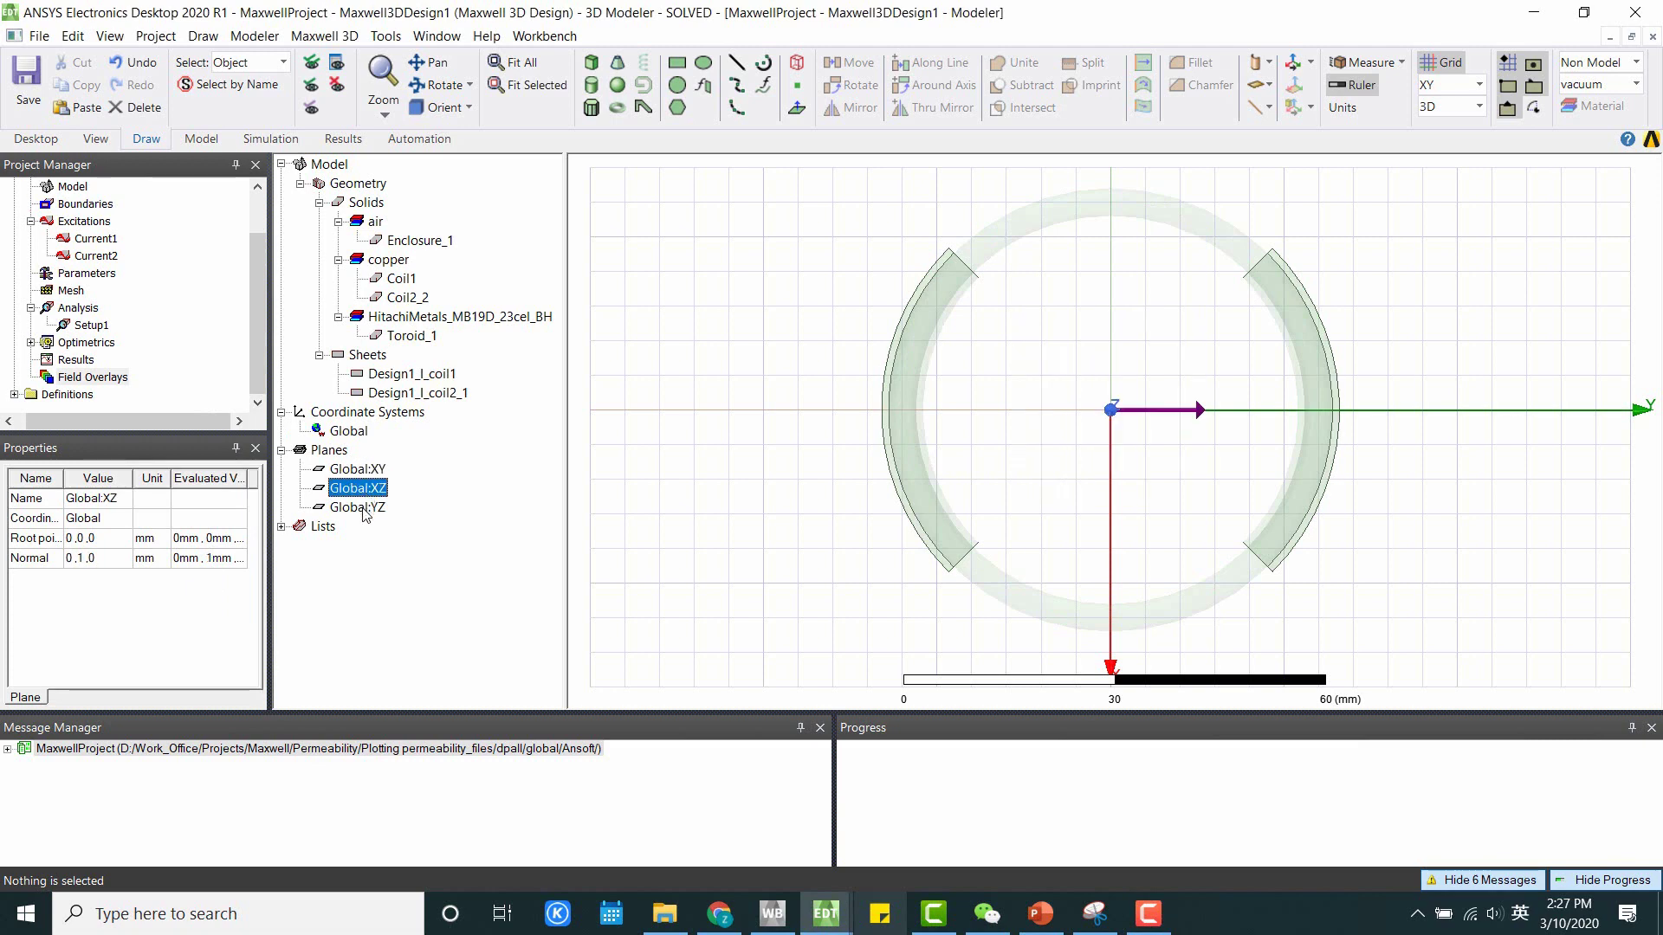
{"action": "left_click", "coordinate": [364, 509]}
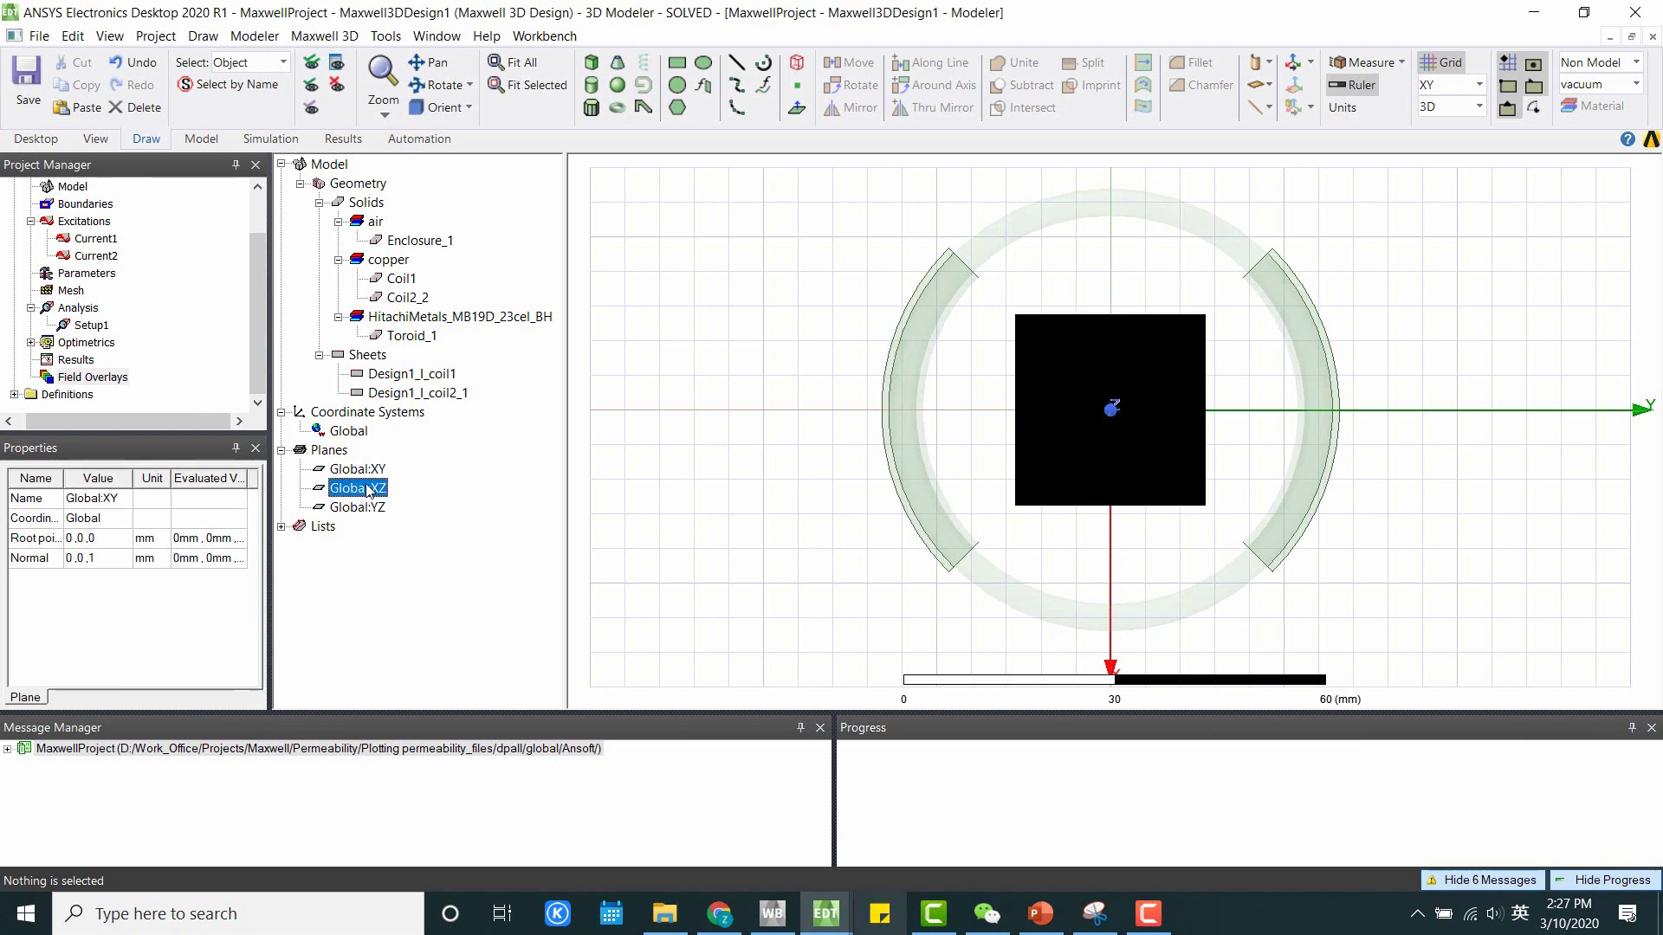
{"action": "left_click", "coordinate": [371, 473]}
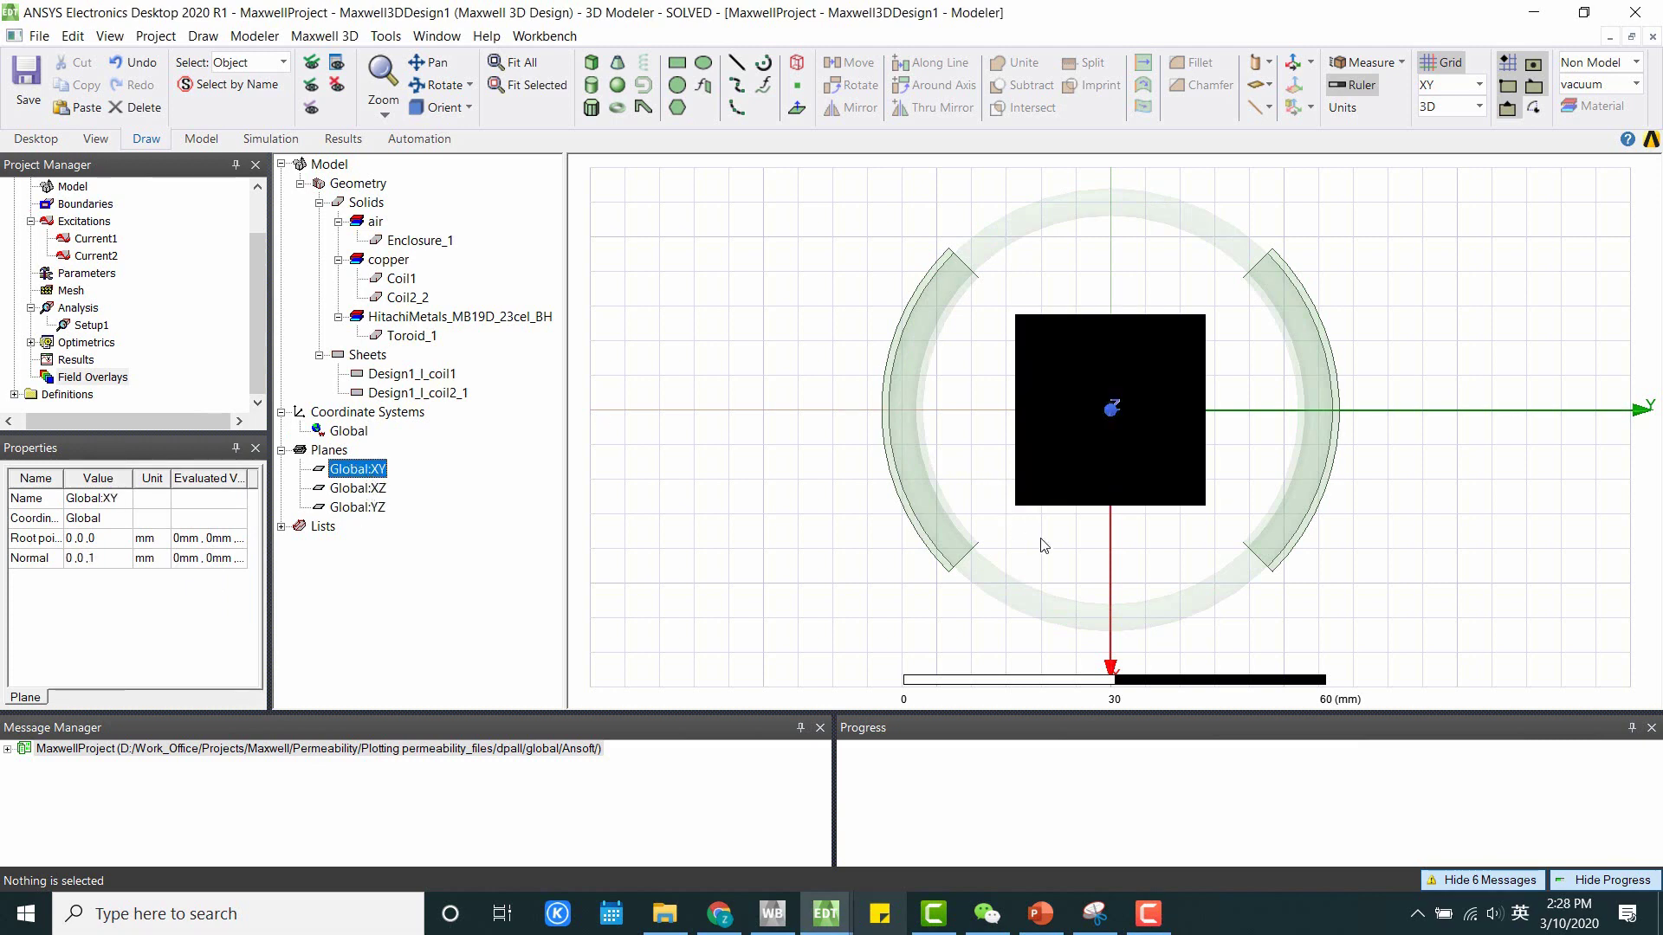
Draw Rectangle1 from (-35,-35,0) as a 75 by 75 mm XY sheet
{"action": "left_click", "coordinate": [678, 65]}
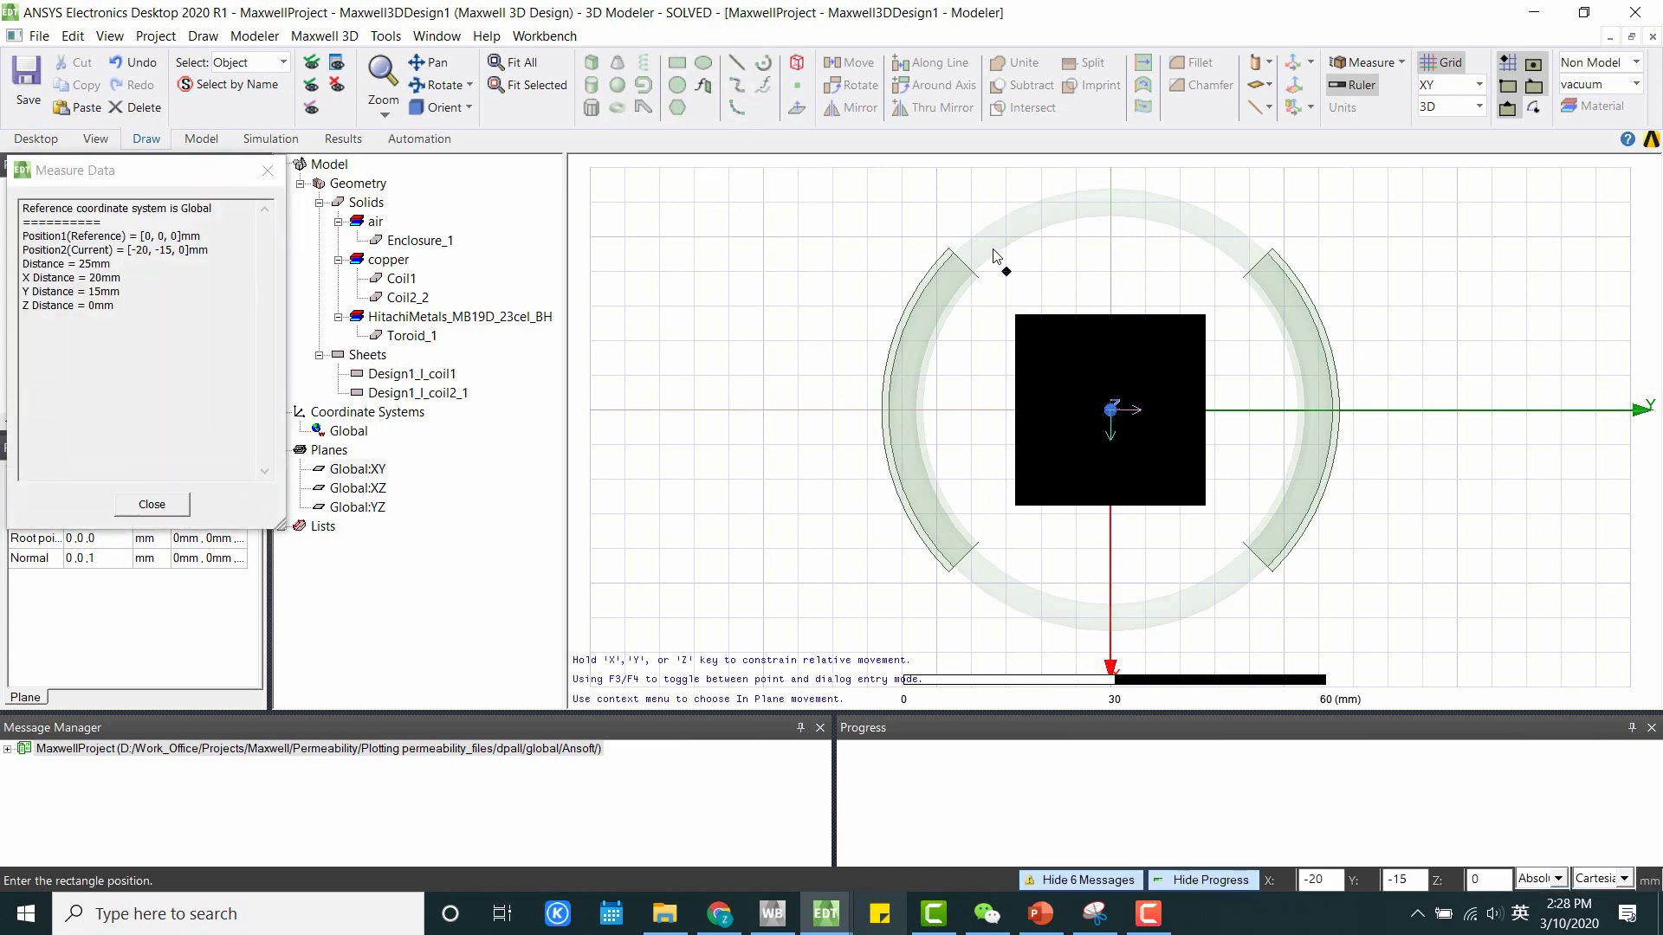
{"action": "left_click", "coordinate": [867, 167]}
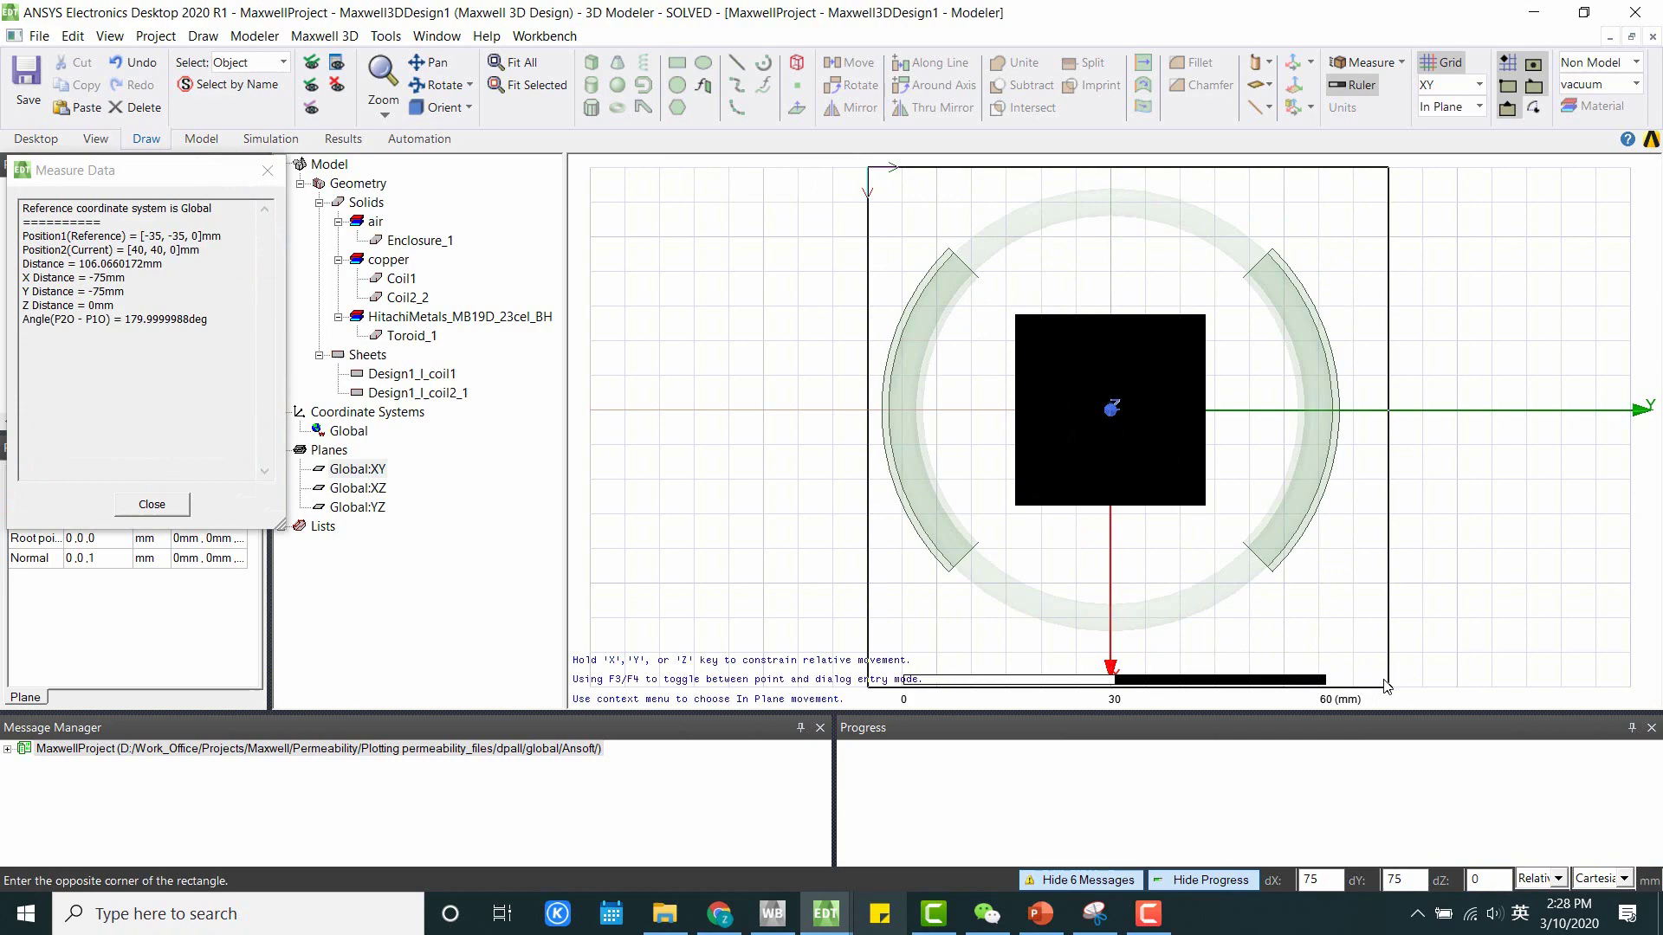
{"action": "left_click", "coordinate": [1349, 680]}
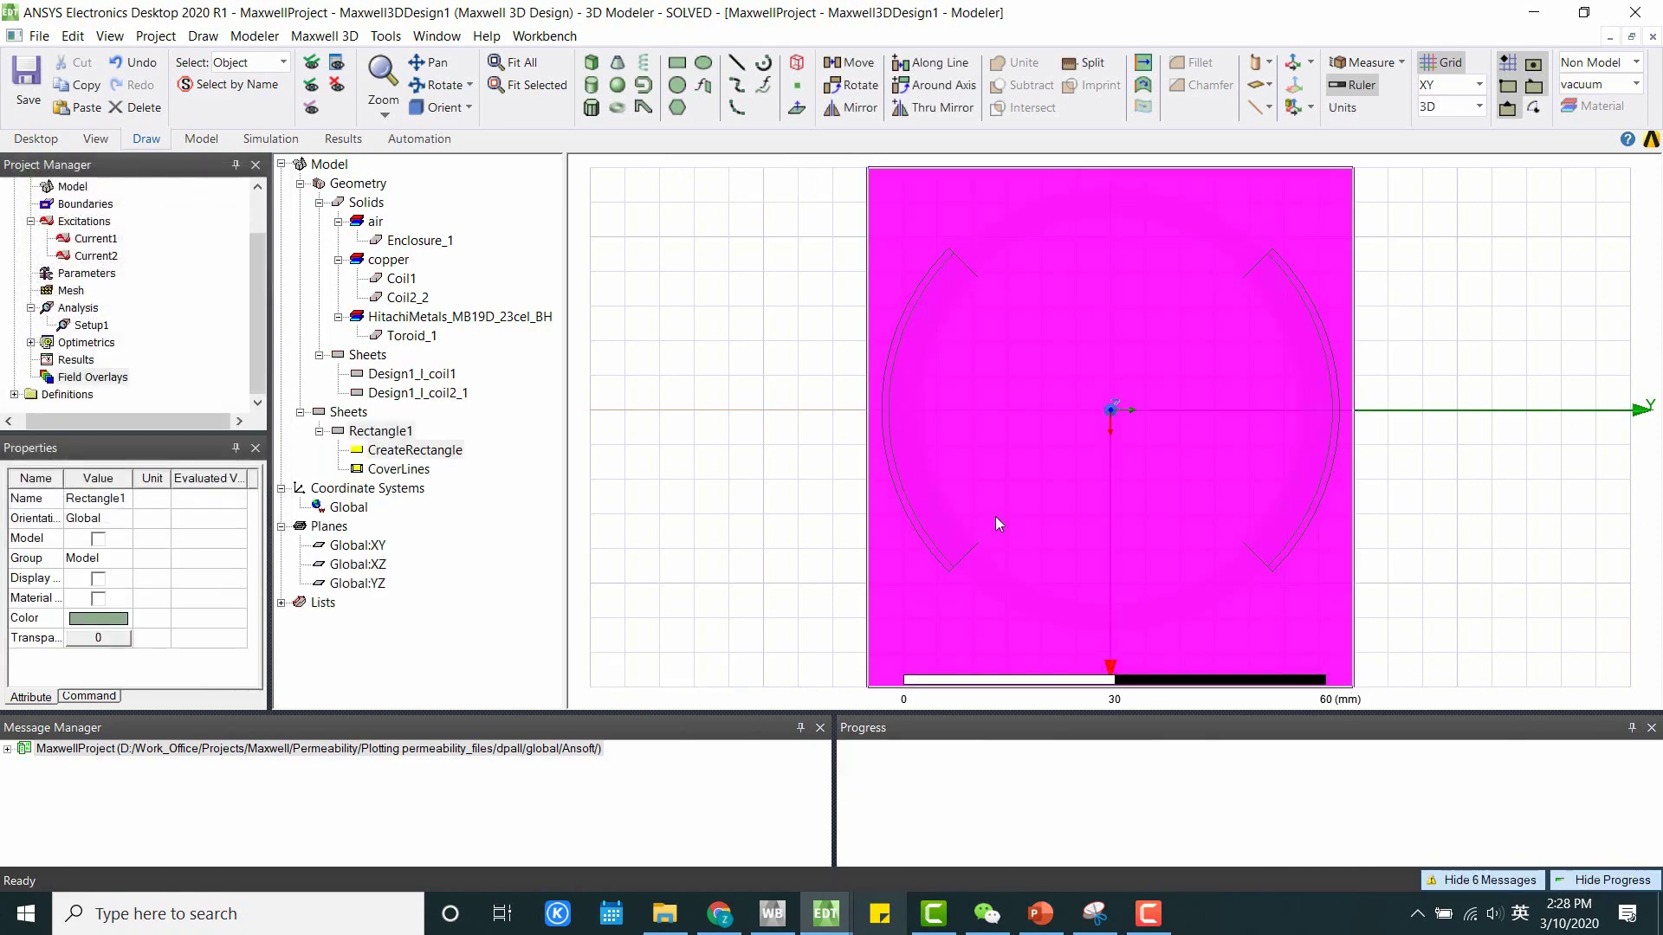
{"action": "mouse_move", "coordinate": [1072, 605]}
{"action": "left_mouse_down", "text": "alt"}
{"action": "mouse_move", "coordinate": [1062, 459]}
{"action": "mouse_move", "coordinate": [1049, 594]}
{"action": "left_mouse_up", "text": "alt"}
{"action": "left_click_drag", "start_coordinate": [756, 535], "coordinate": [688, 517], "text": "alt"}
{"action": "left_click", "coordinate": [687, 515]}
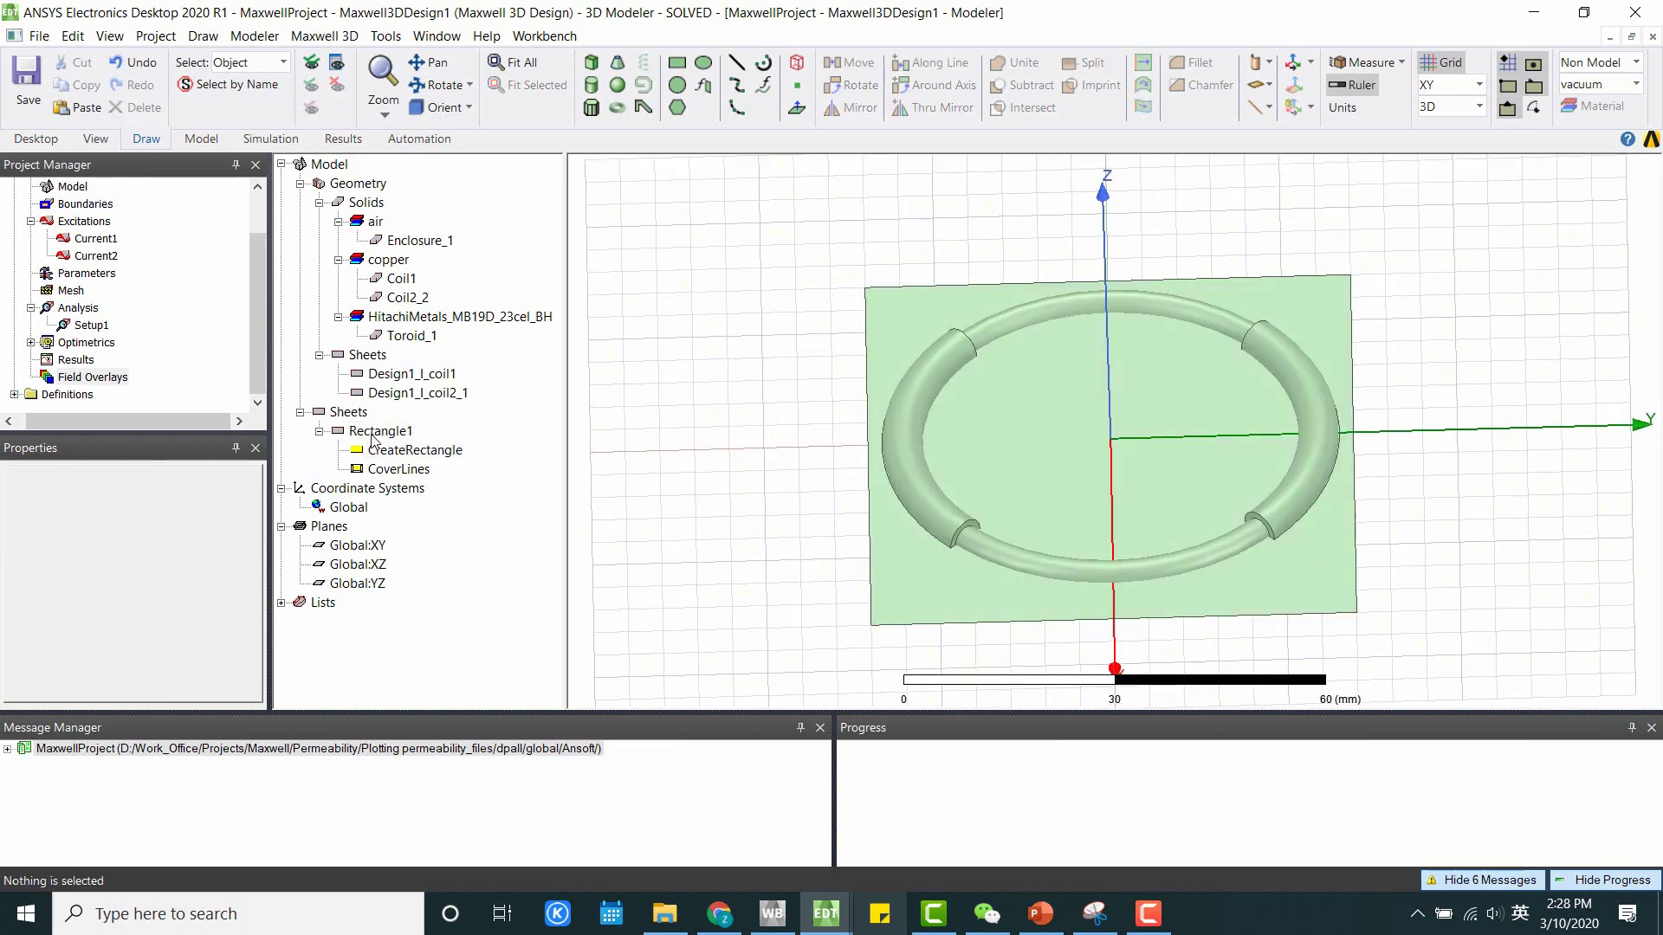
Plot Mag_B on Rectangle1, showing 0.0001 to 0.6189 tesla across the toroid
{"action": "left_click", "coordinate": [374, 432]}
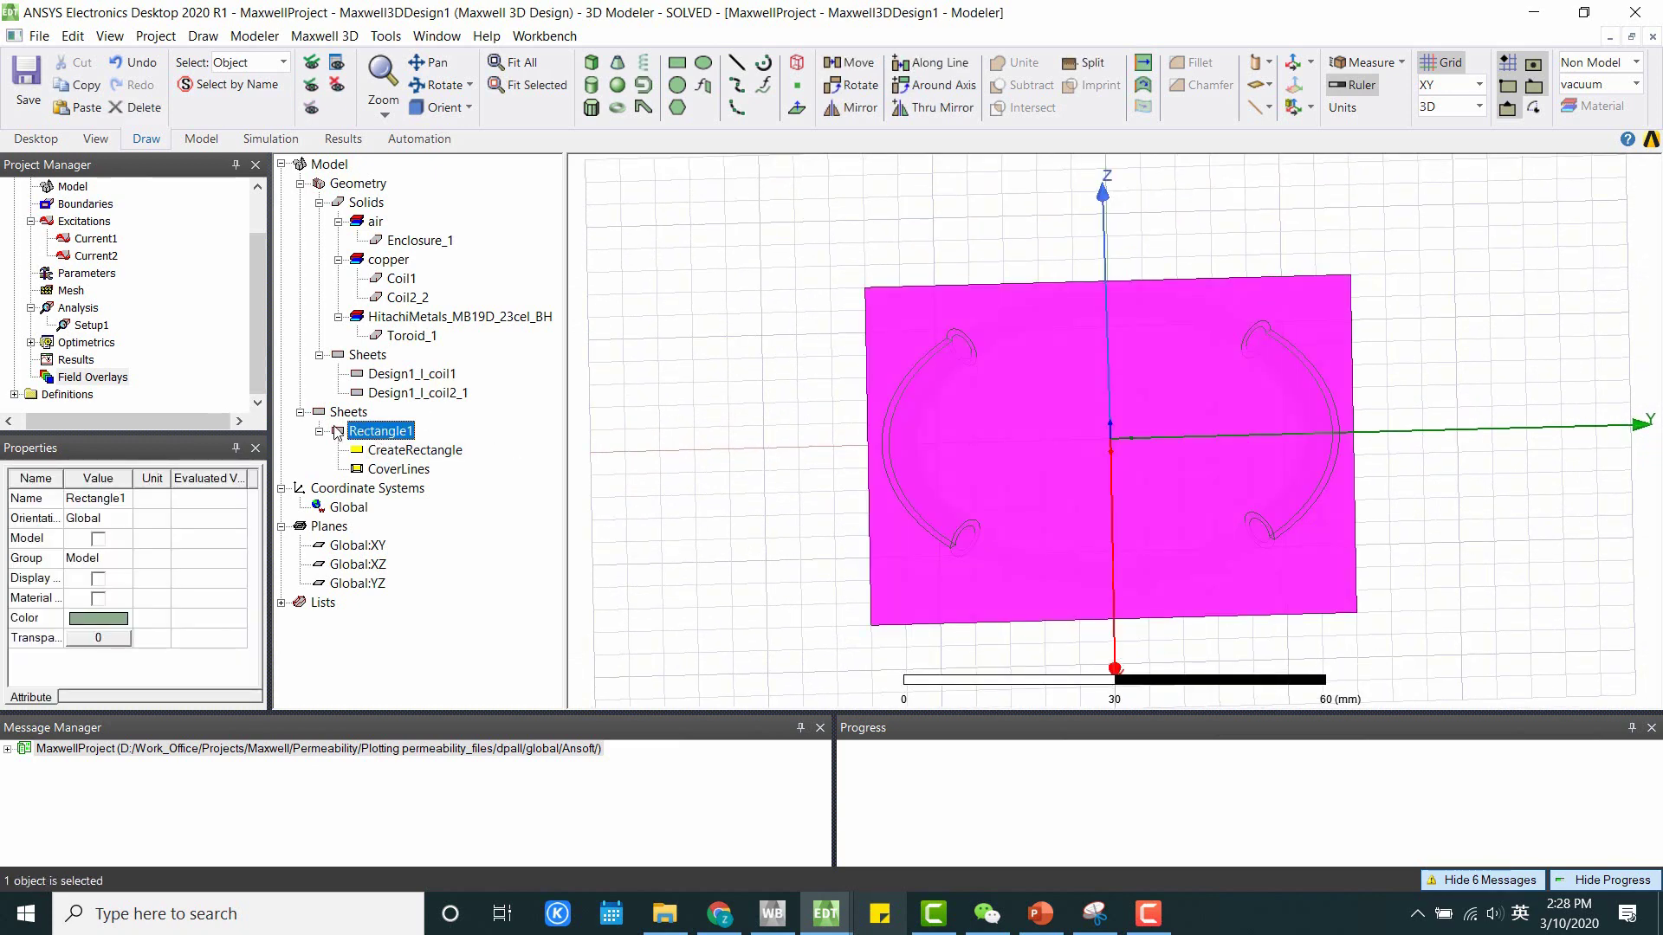
{"action": "right_click", "coordinate": [97, 378]}
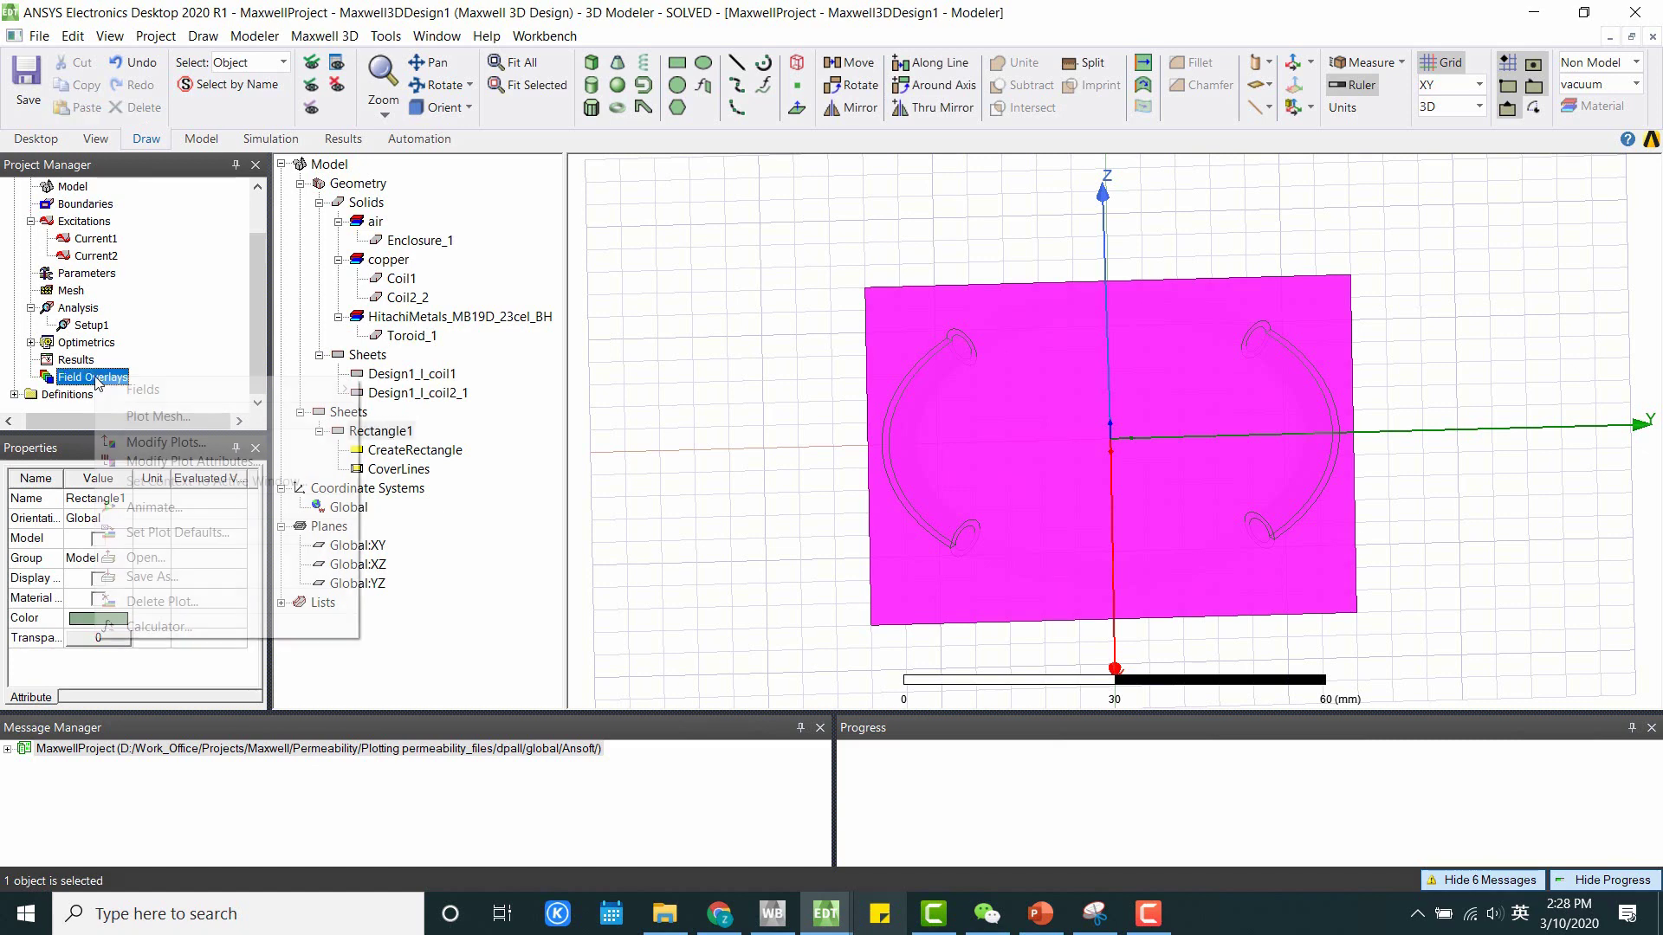
{"action": "mouse_move", "coordinate": [209, 390]}
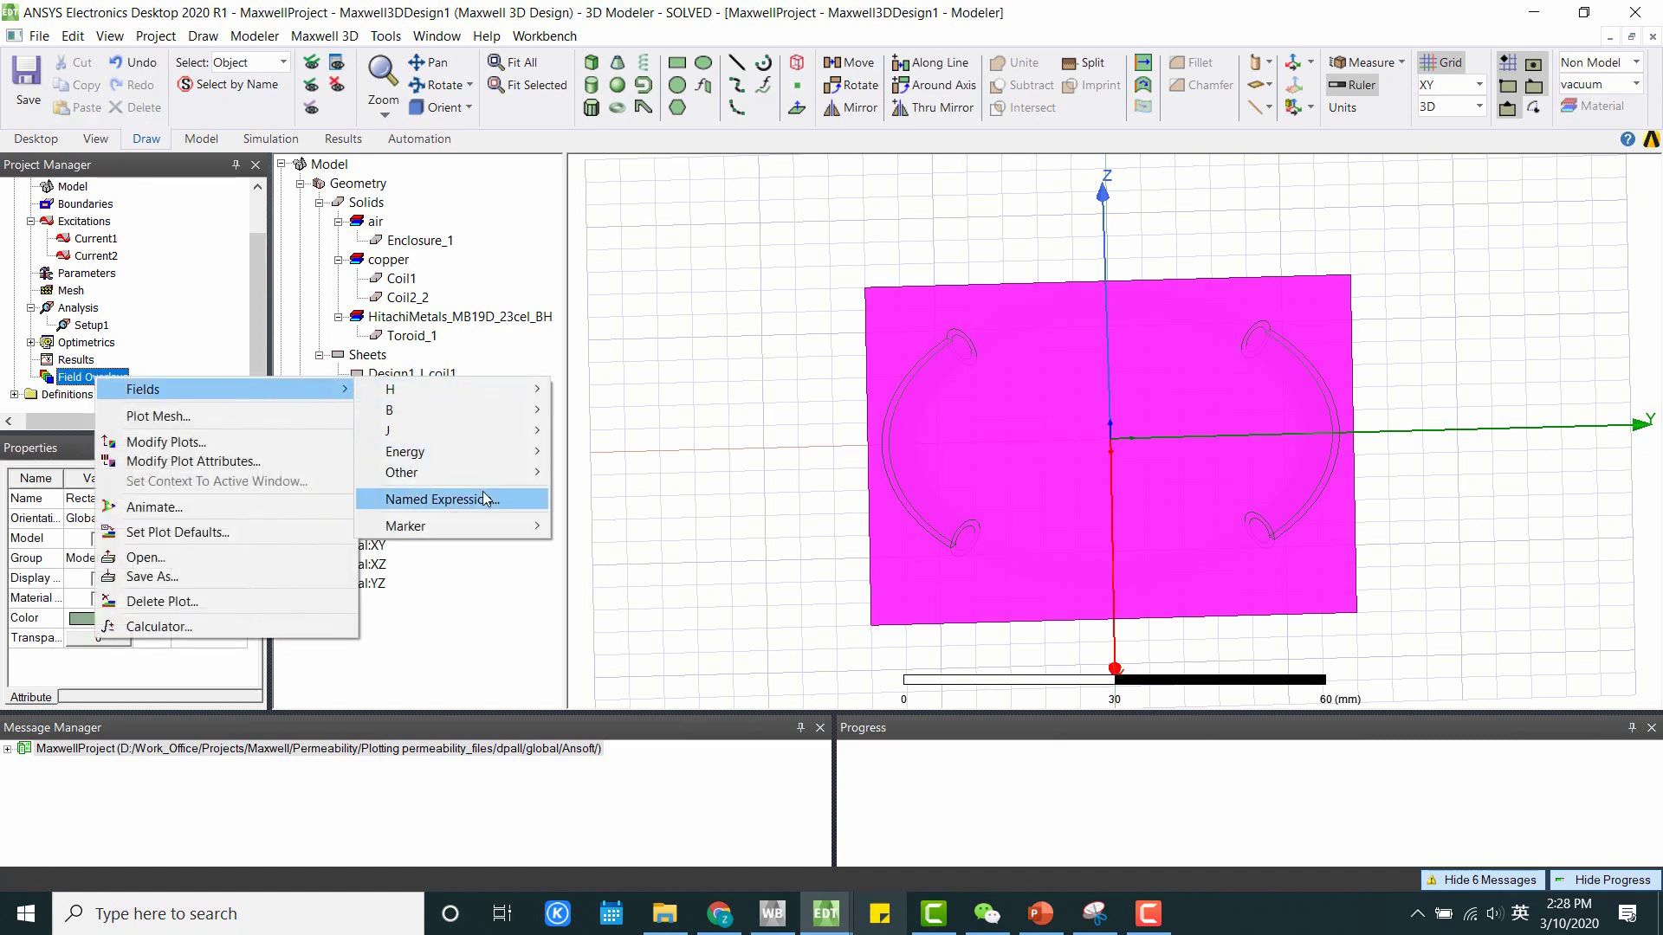
{"action": "mouse_move", "coordinate": [501, 416]}
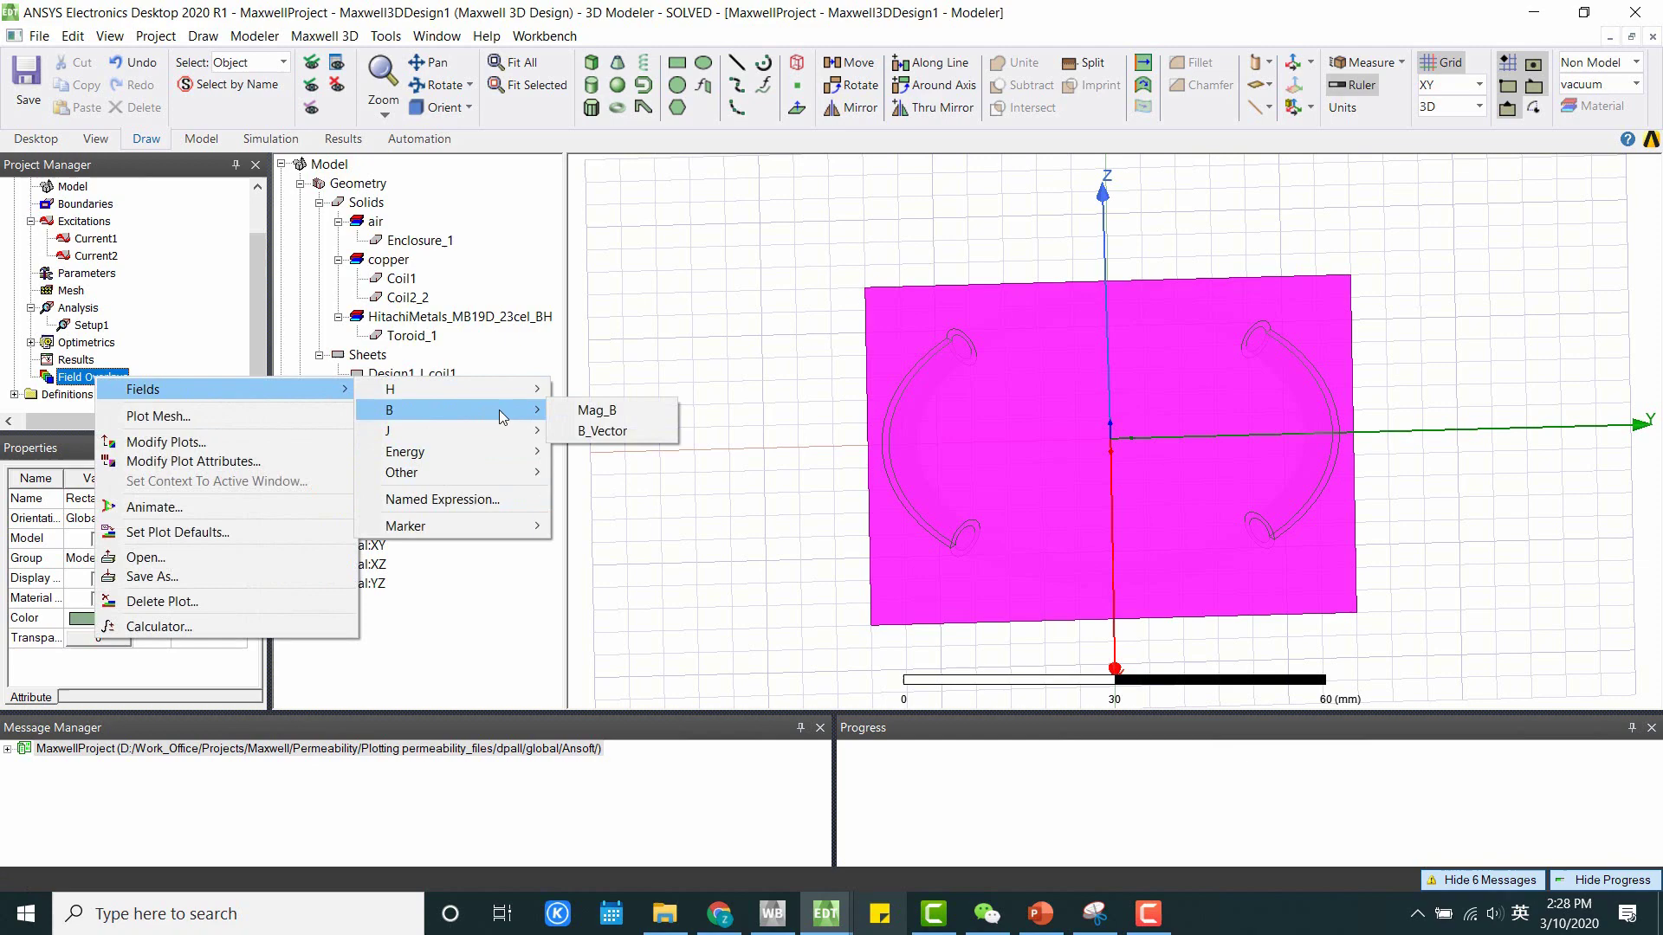
{"action": "left_click", "coordinate": [559, 412]}
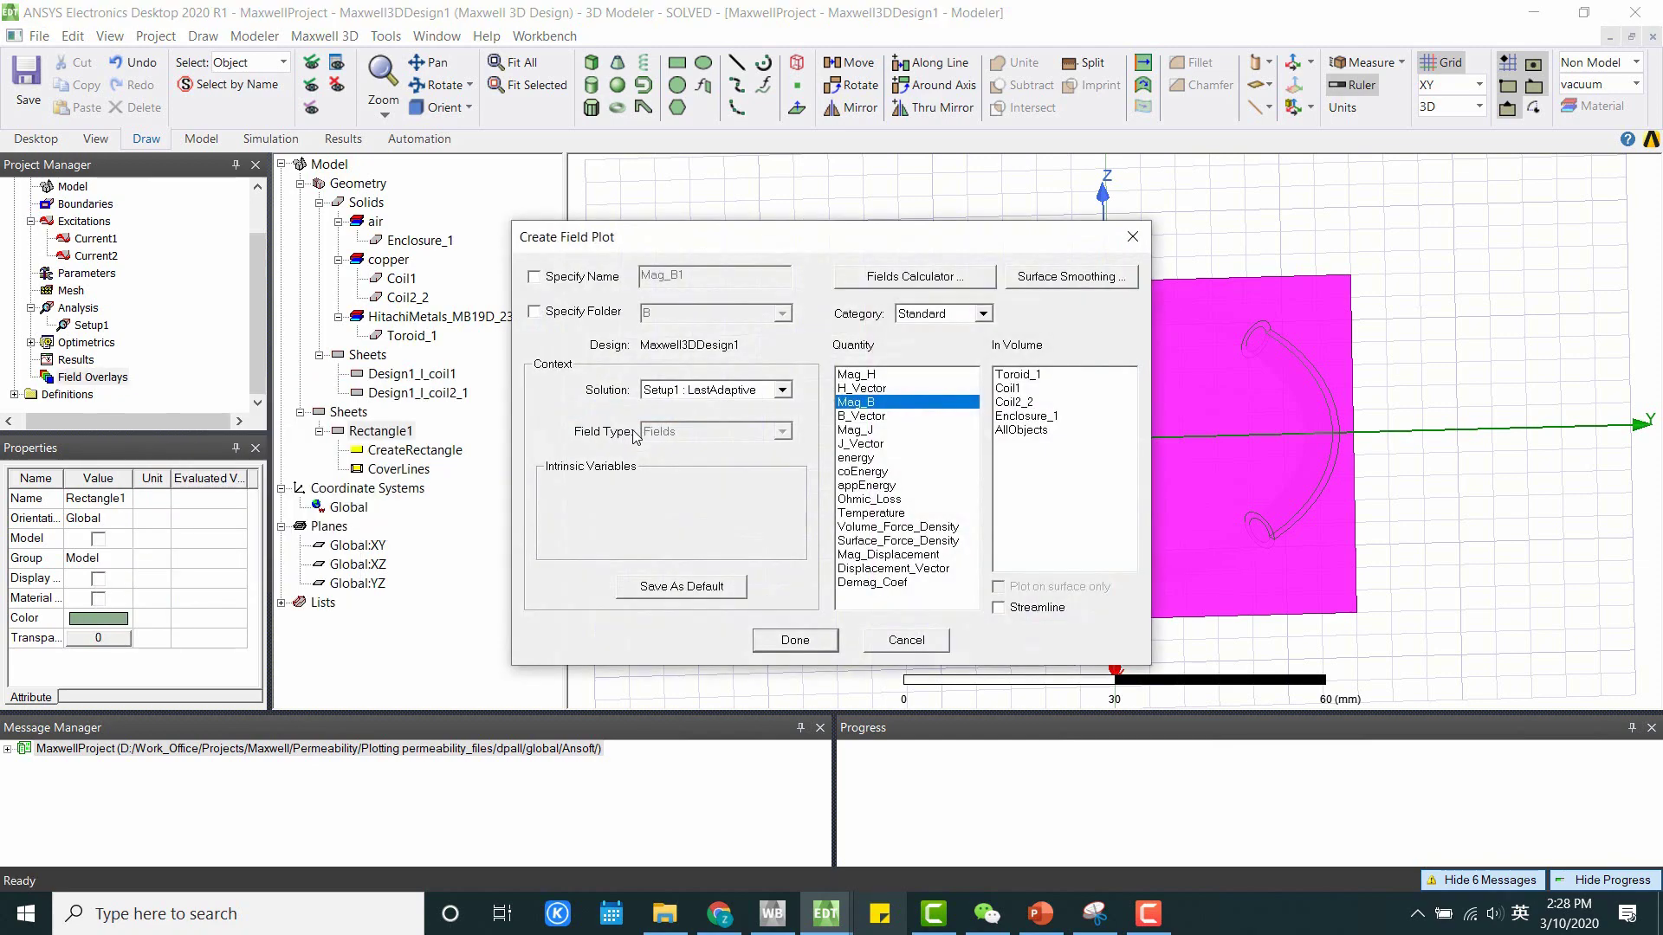
{"action": "left_click", "coordinate": [794, 640]}
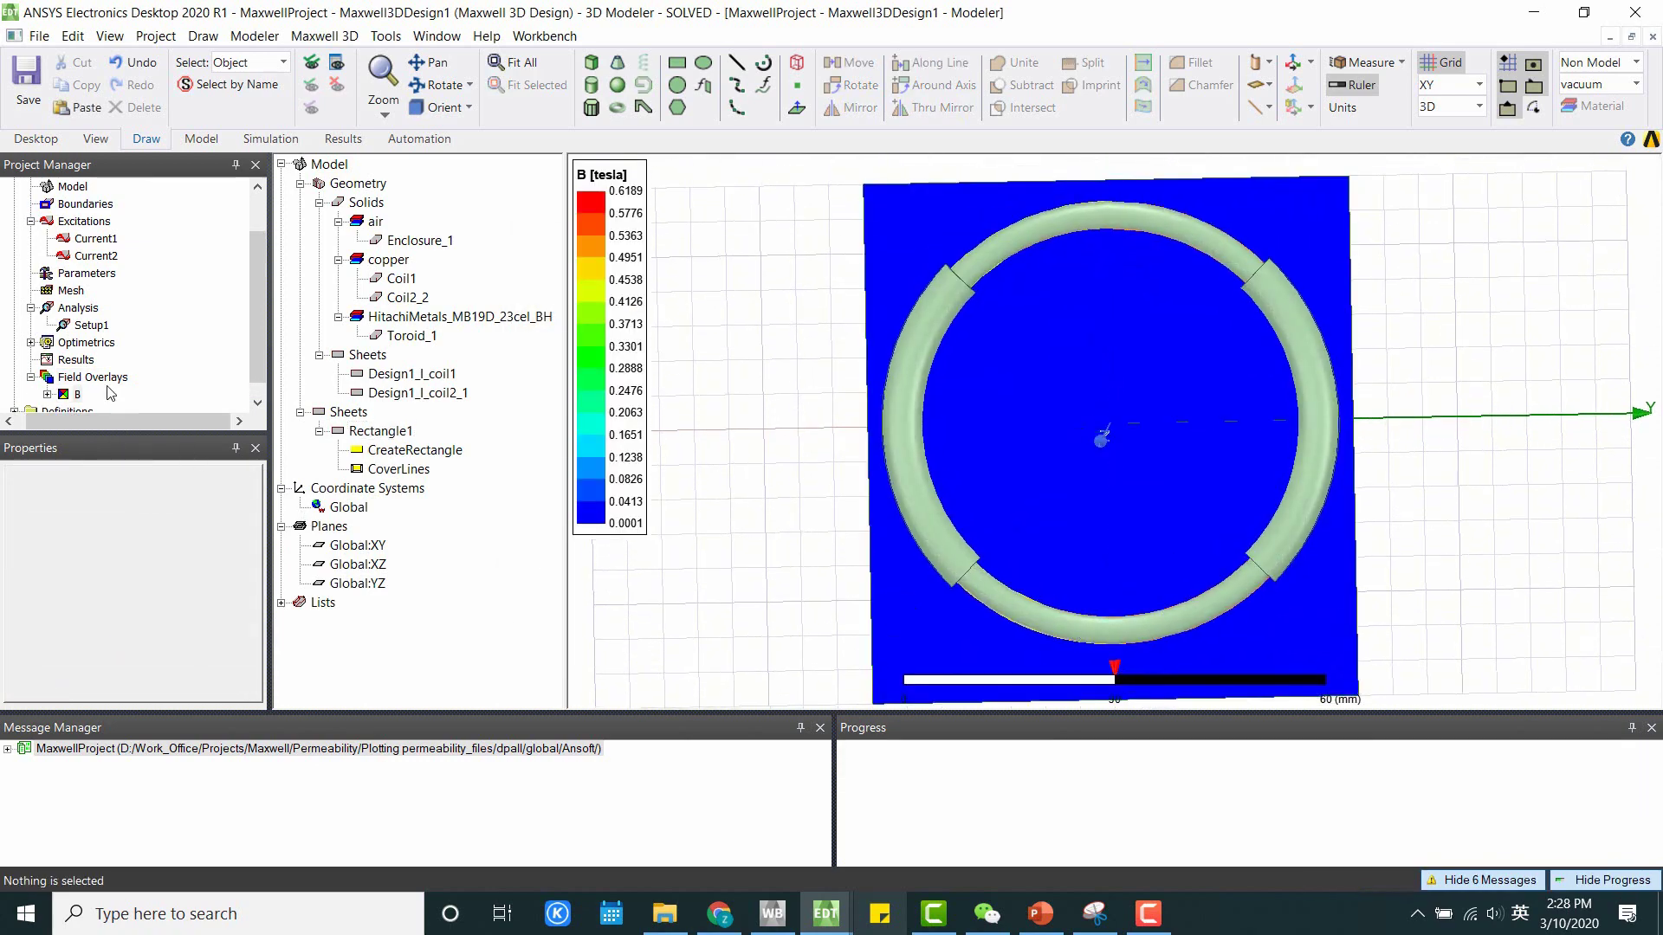
{"action": "left_click", "coordinate": [76, 395]}
{"action": "mouse_move", "coordinate": [1229, 452]}
{"action": "left_mouse_down", "text": "alt"}
{"action": "mouse_move", "coordinate": [1239, 424]}
{"action": "mouse_move", "coordinate": [1219, 465]}
{"action": "left_mouse_up", "text": "alt"}
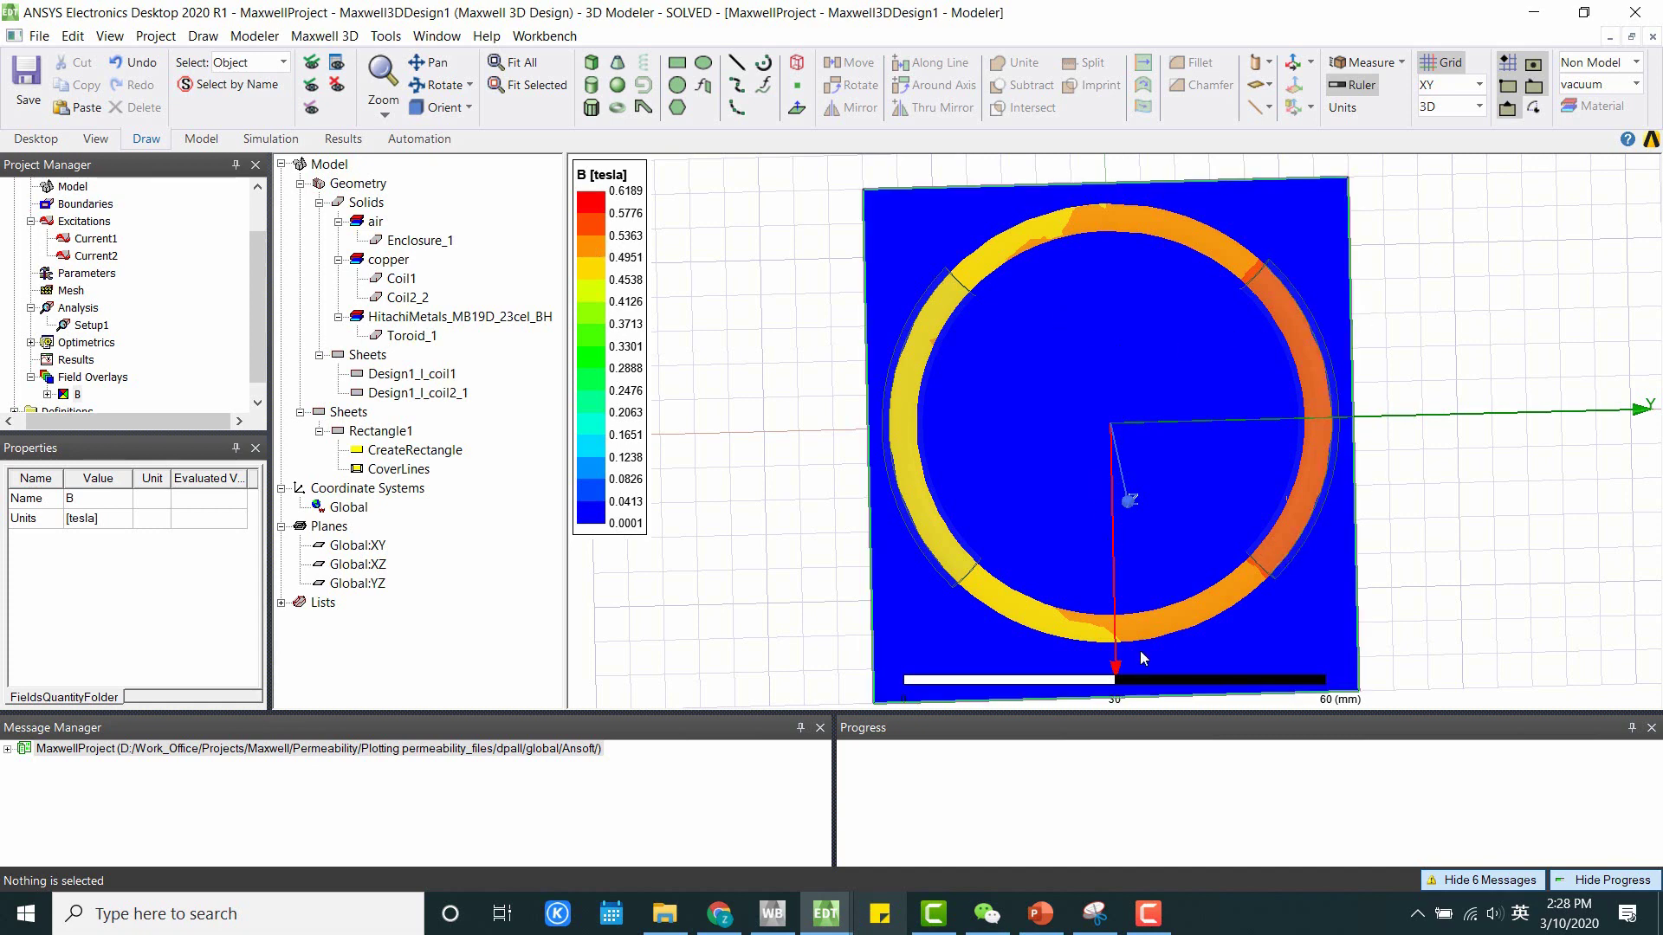
Draw Polyline1 from the origin along the Y axis to 45 mm
{"action": "left_click_drag", "start_coordinate": [1139, 628], "coordinate": [1086, 653], "text": "alt"}
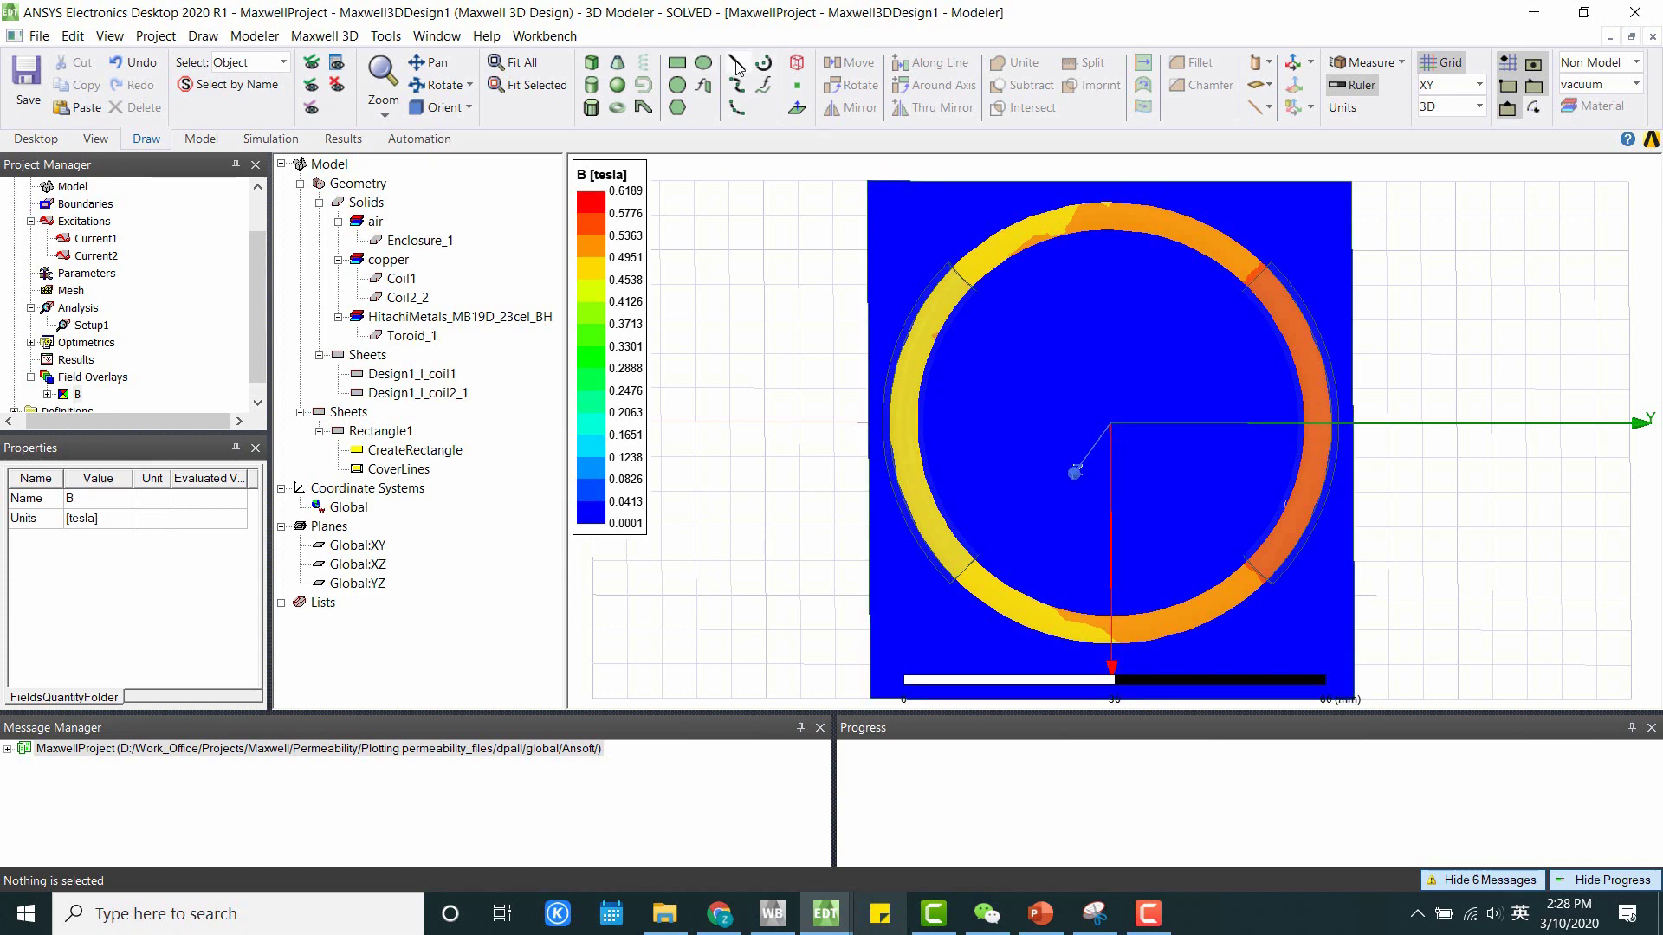
{"action": "left_click", "coordinate": [1112, 424]}
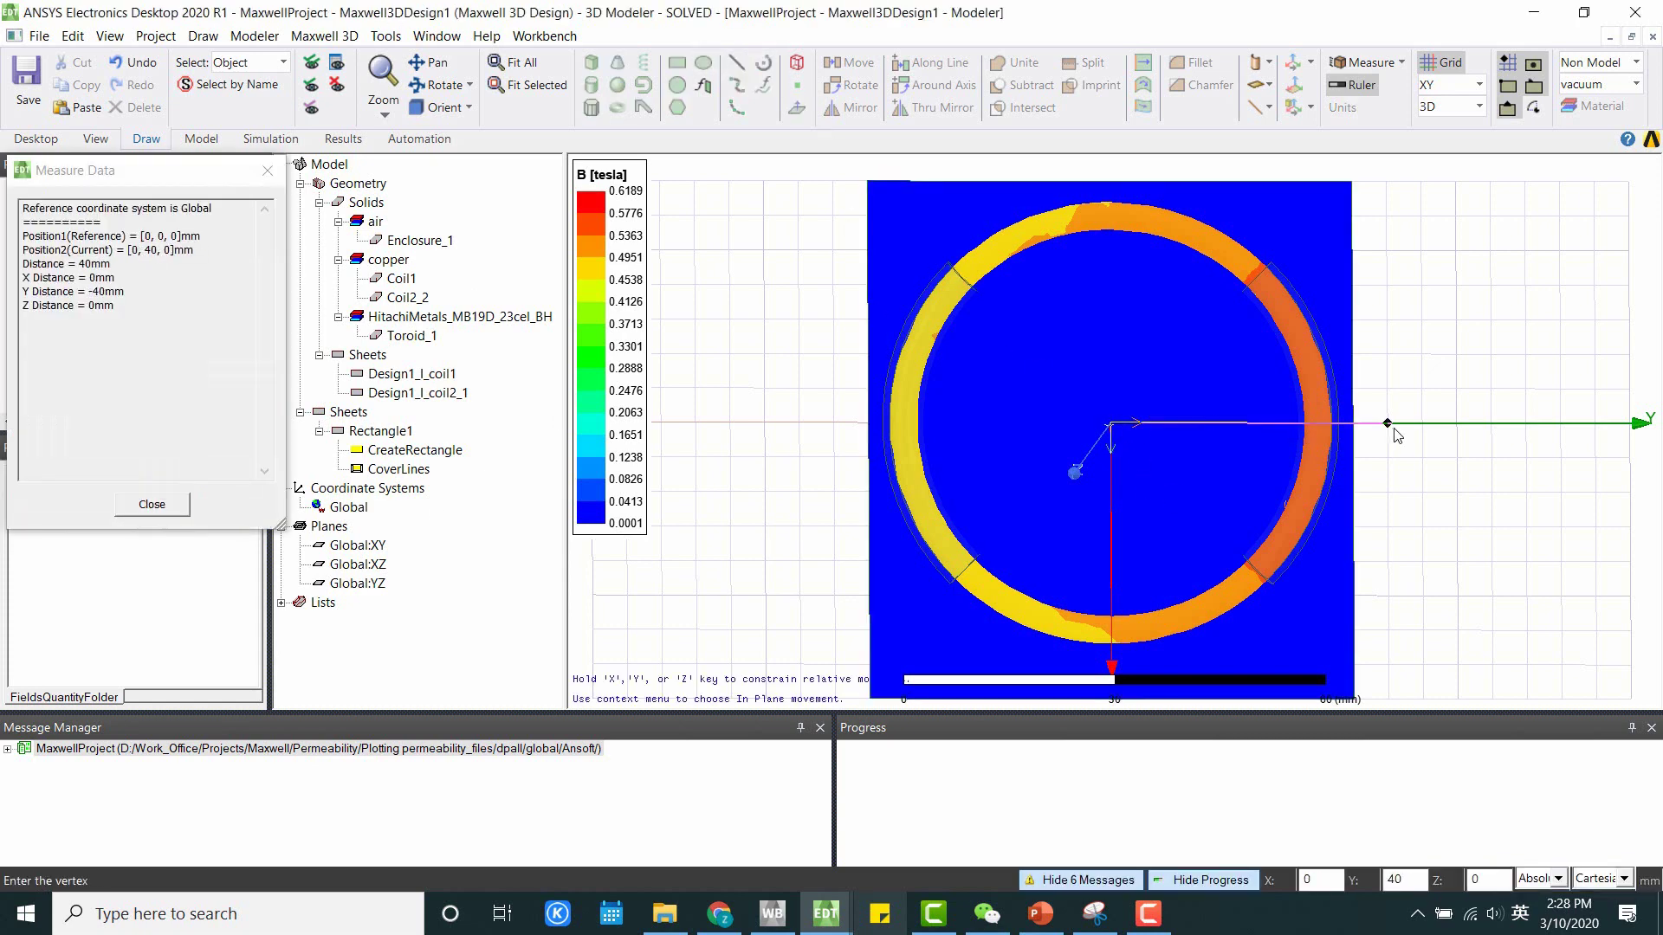
{"action": "double_click", "coordinate": [1431, 431]}
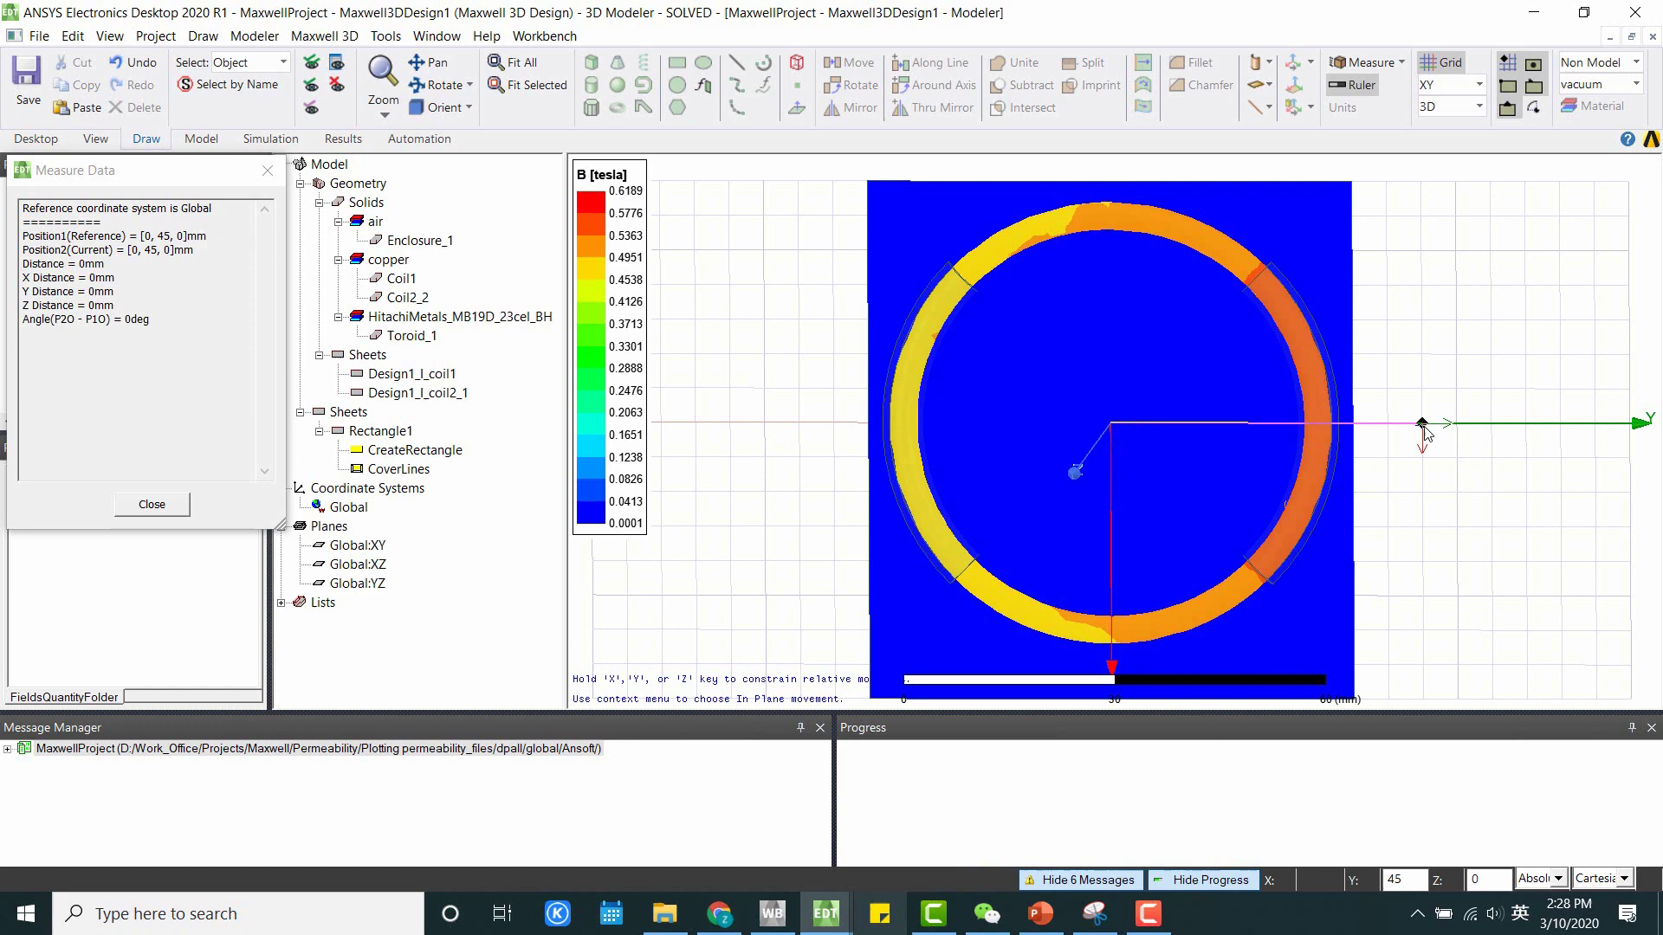
{"action": "scroll", "coordinate": [157, 386], "scroll_direction": "down", "scroll_amount": 1}
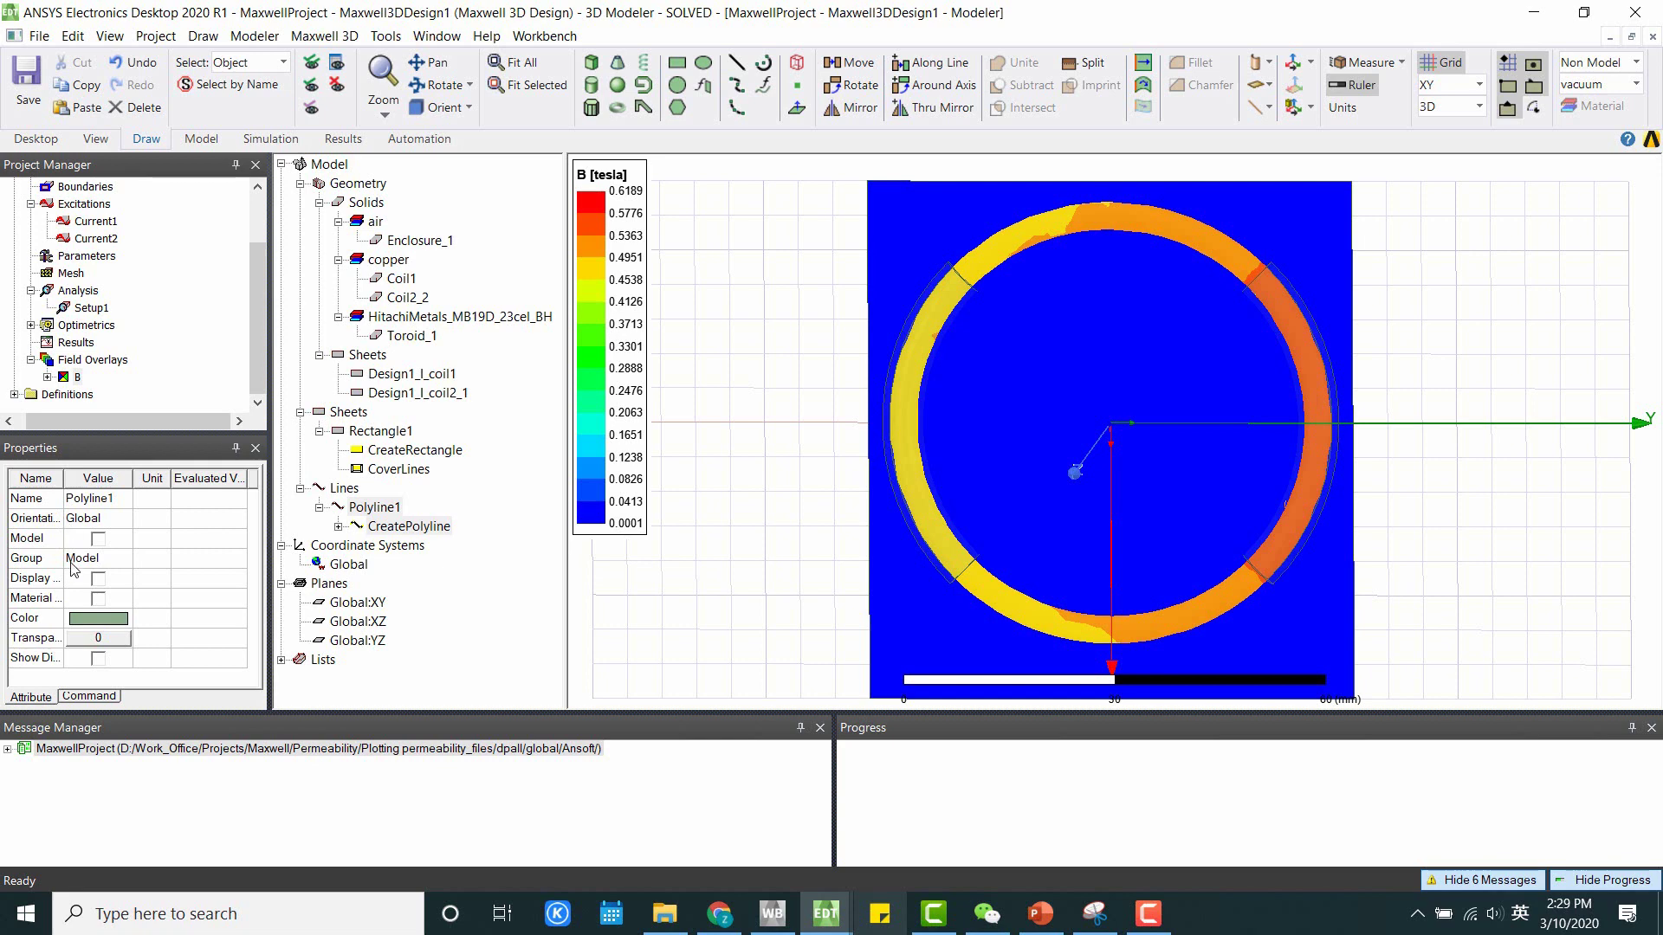
Create a rectangular fields report plotting Mag_B, instead of Mag_H, along Polyline1
{"action": "right_click", "coordinate": [73, 343]}
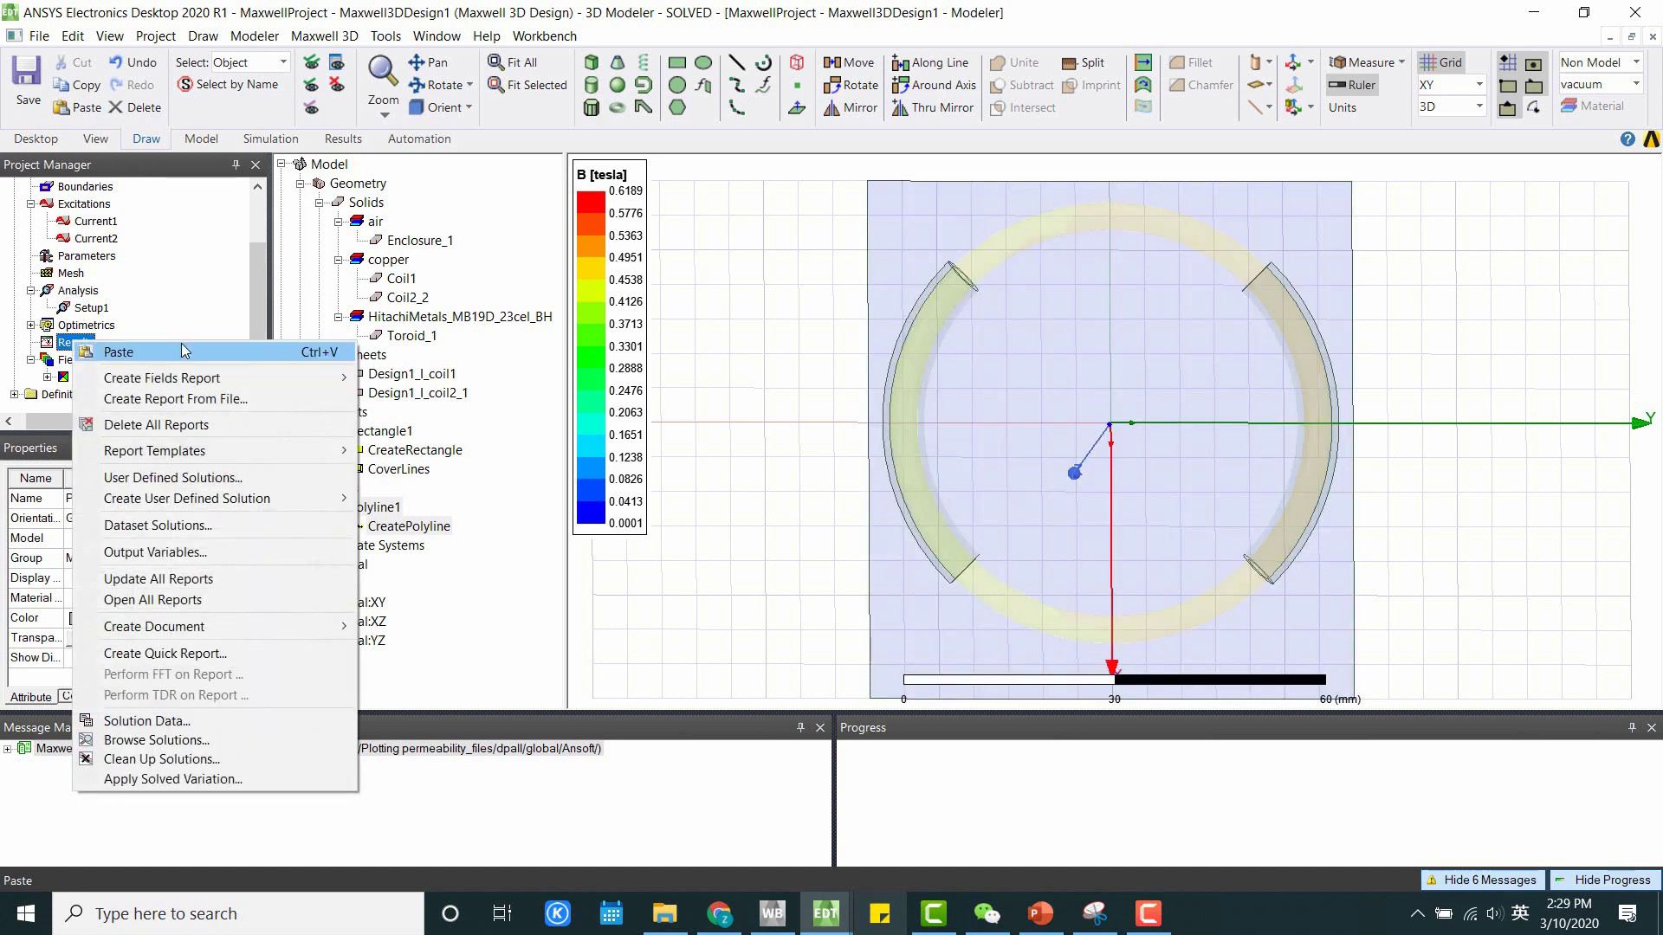
{"action": "mouse_move", "coordinate": [199, 379]}
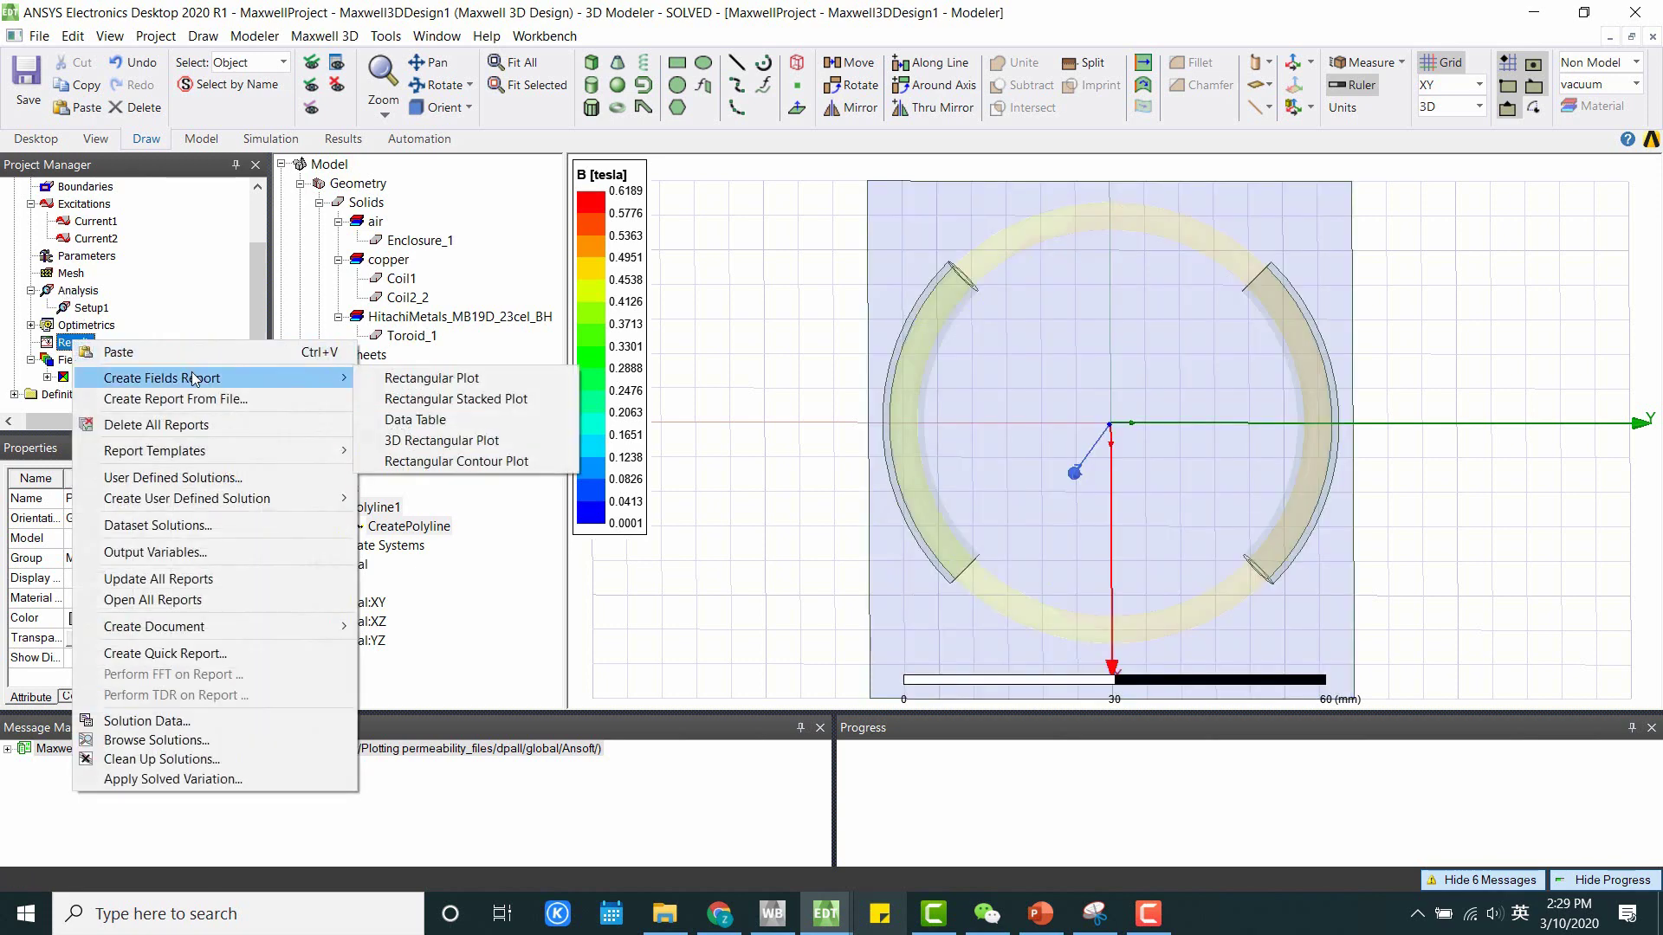
{"action": "left_click", "coordinate": [437, 379]}
{"action": "left_click_drag", "start_coordinate": [396, 388], "coordinate": [431, 279]}
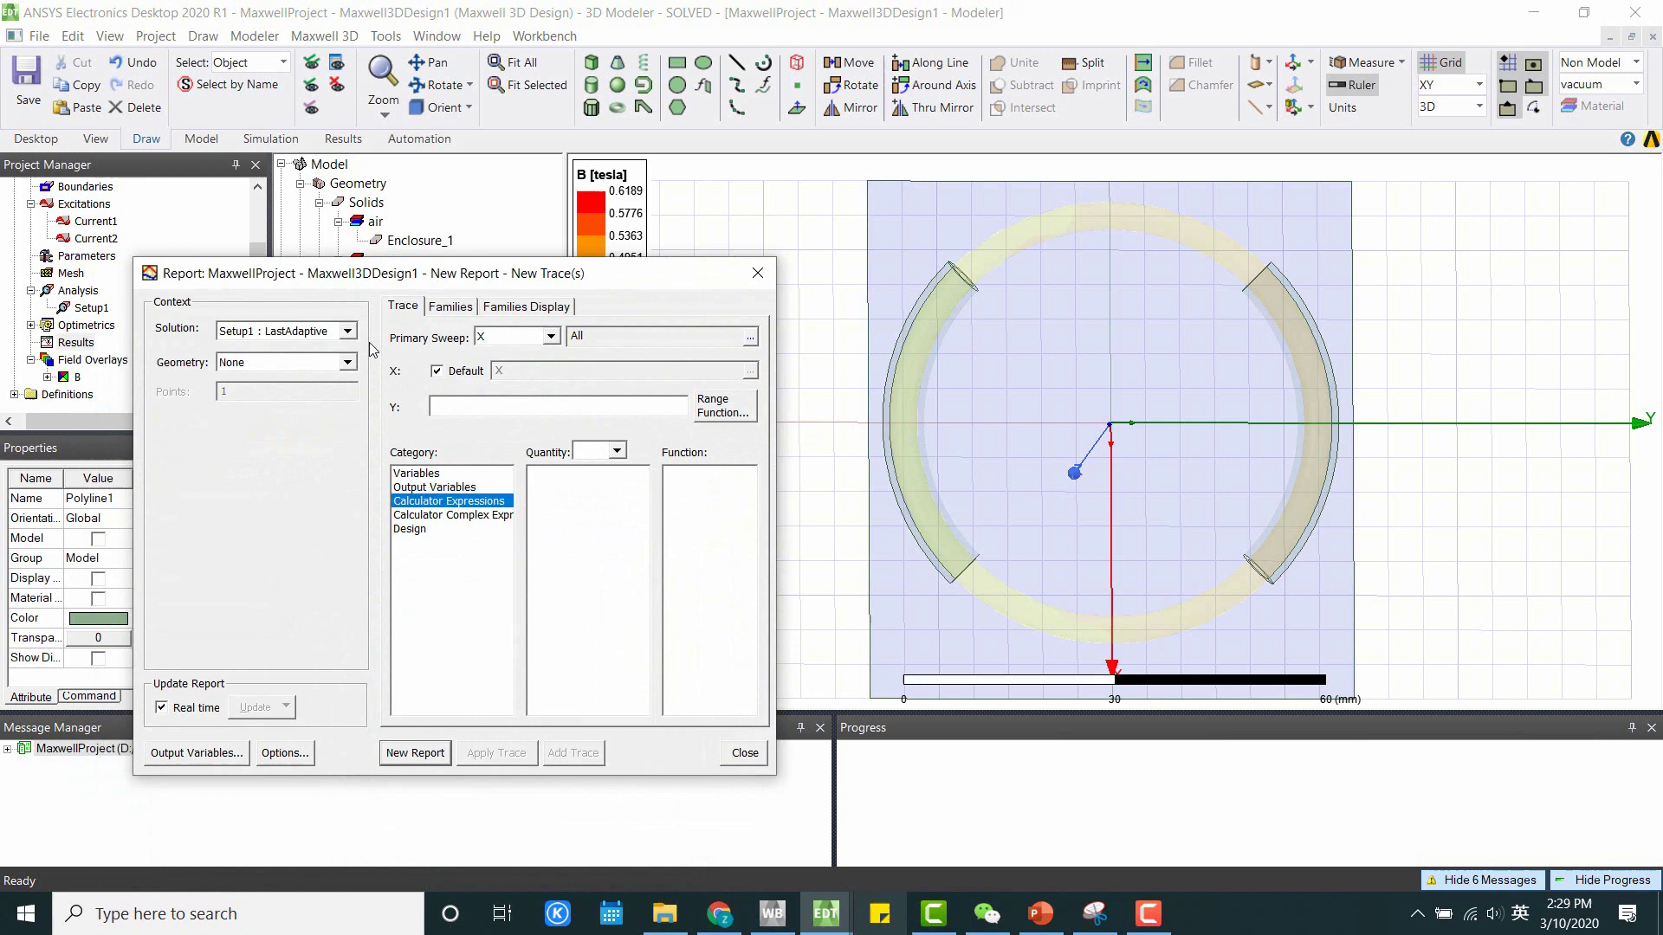
{"action": "left_click", "coordinate": [348, 363]}
{"action": "left_click", "coordinate": [314, 395]}
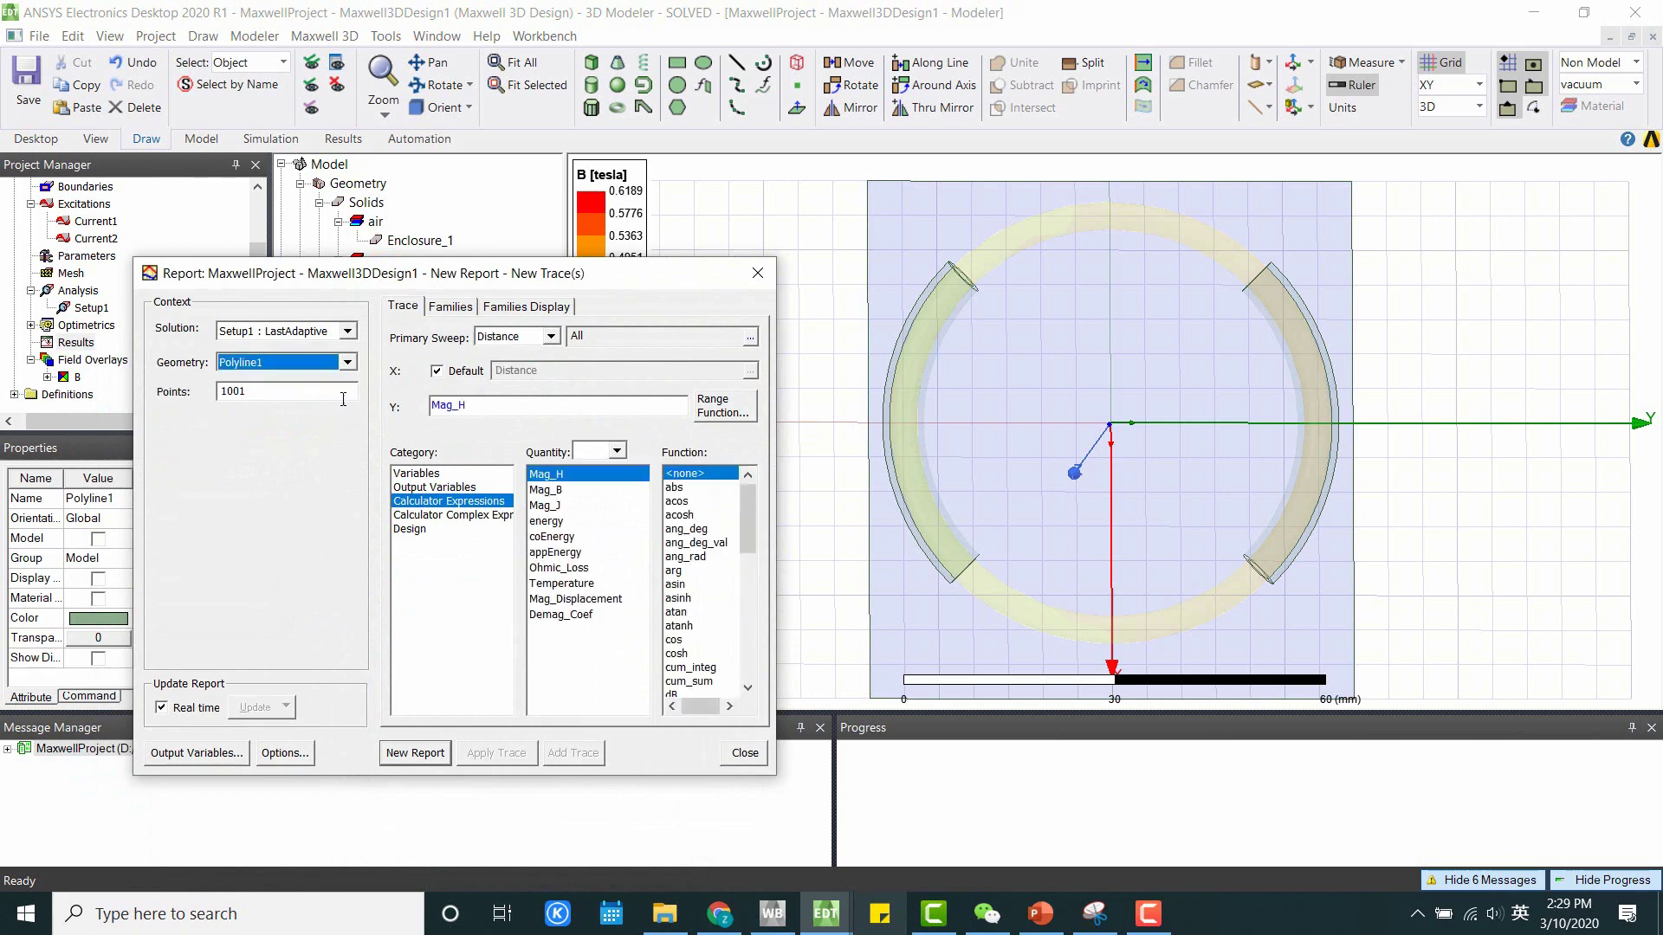
{"action": "left_click", "coordinate": [552, 490]}
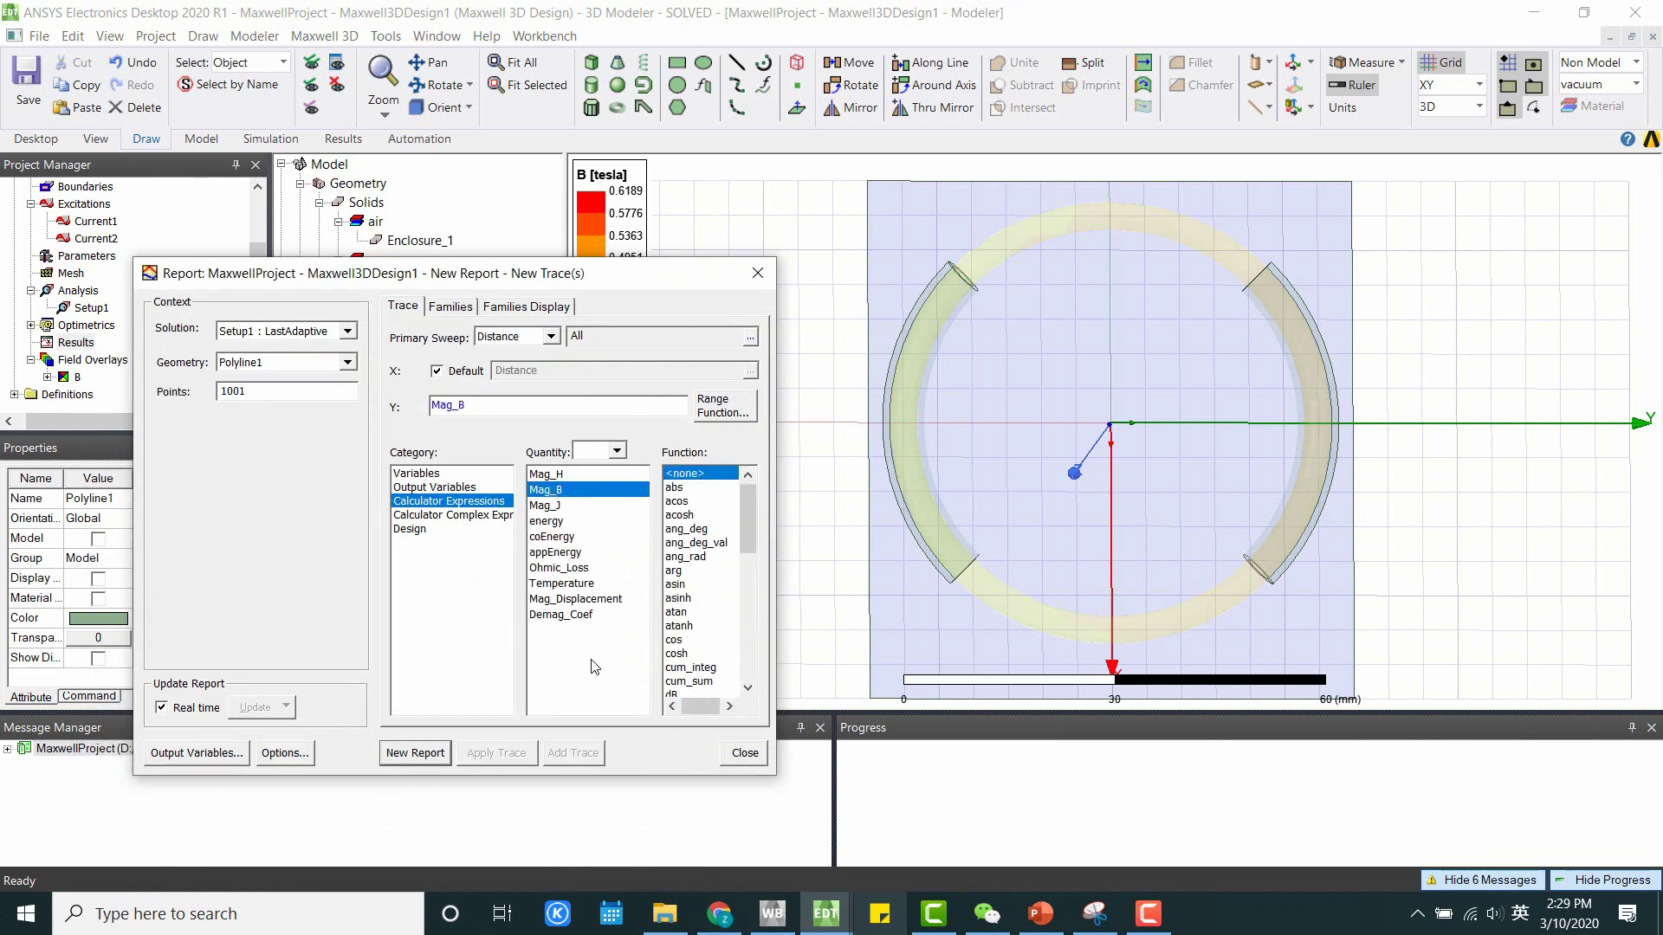
{"action": "left_click", "coordinate": [408, 756]}
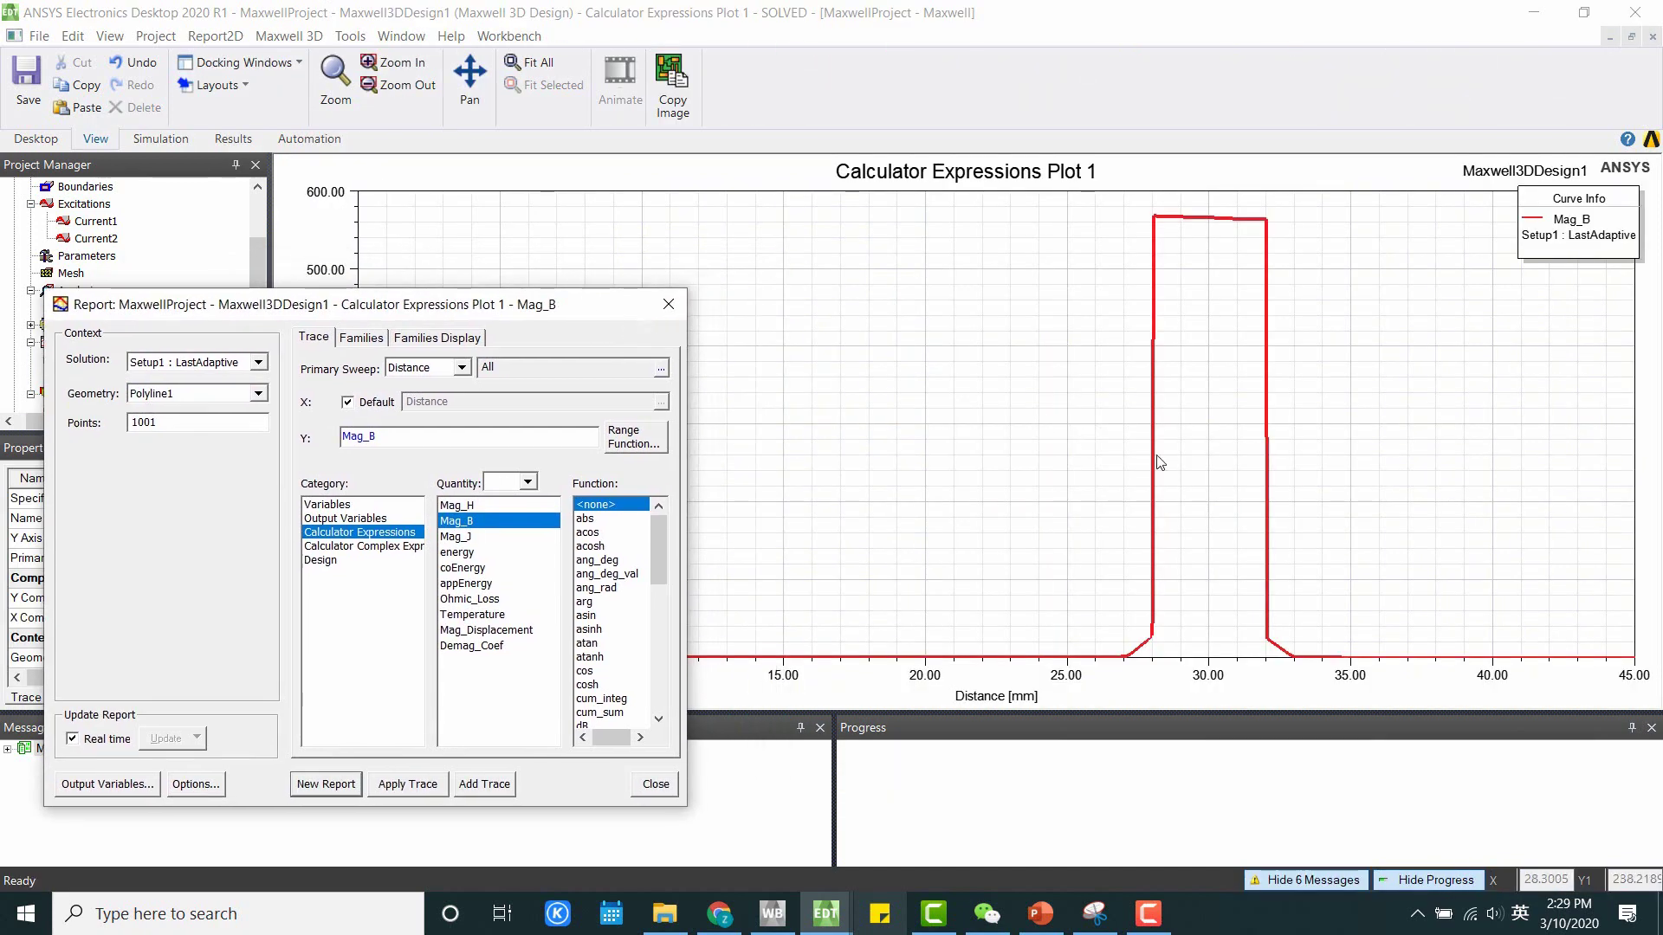
Add marker m1 at the Mag_B curve's peak, 567.3412 mTesla at 28.0352 mm
{"action": "right_click", "coordinate": [1098, 381]}
{"action": "mouse_move", "coordinate": [1199, 390]}
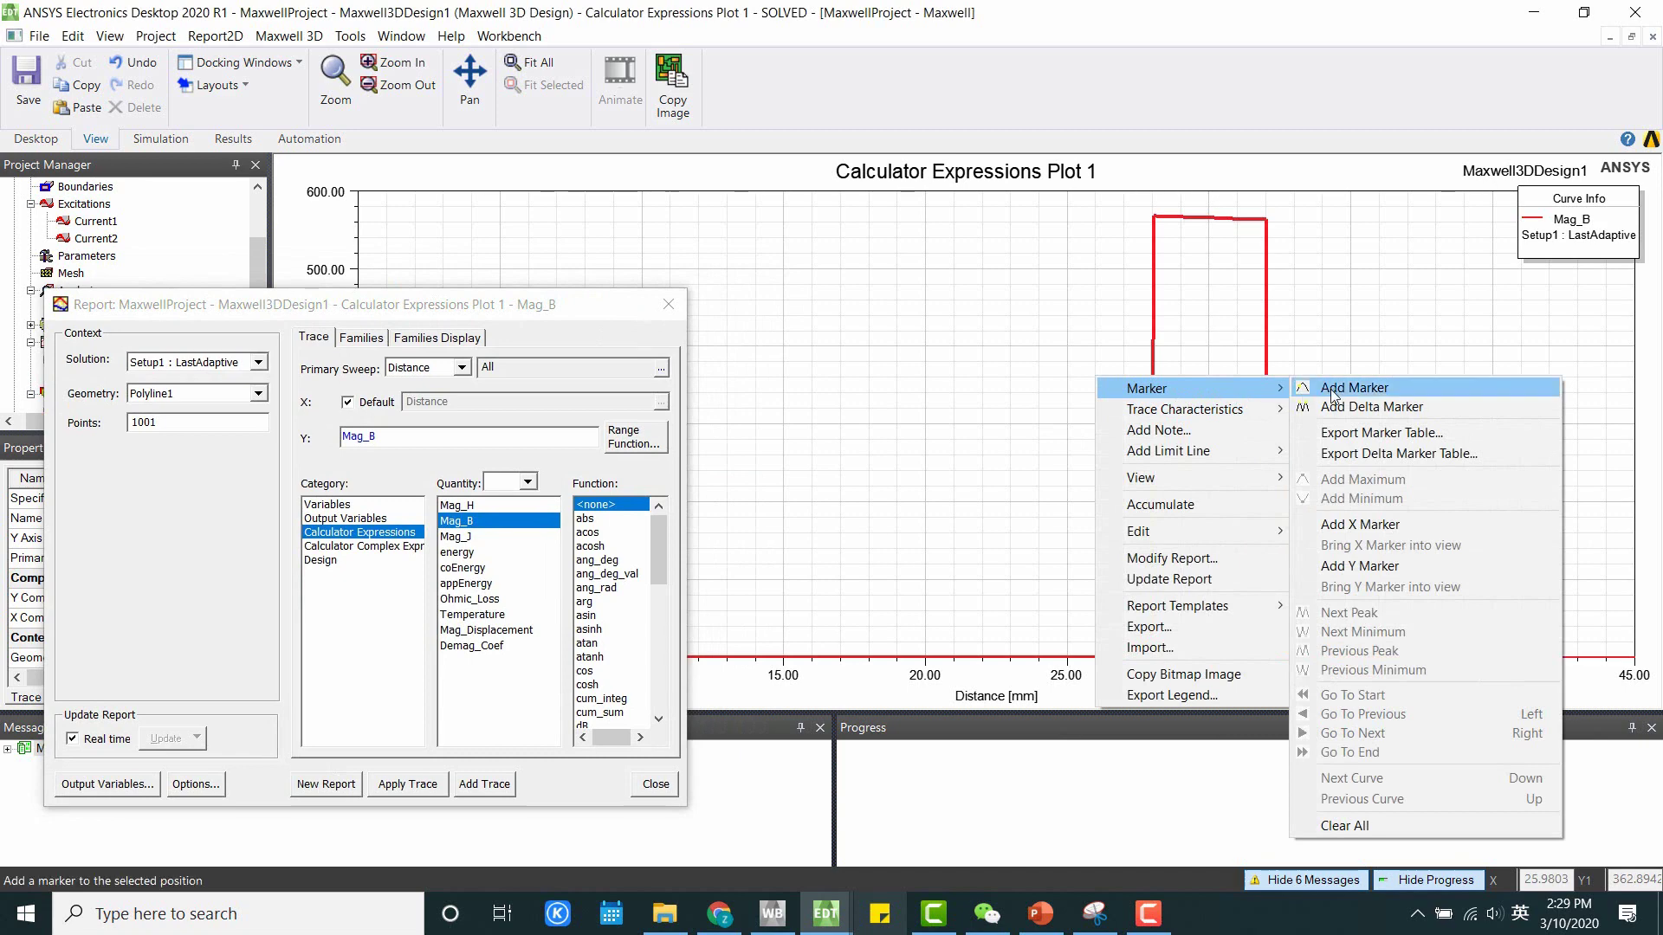
{"action": "left_click", "coordinate": [1338, 388]}
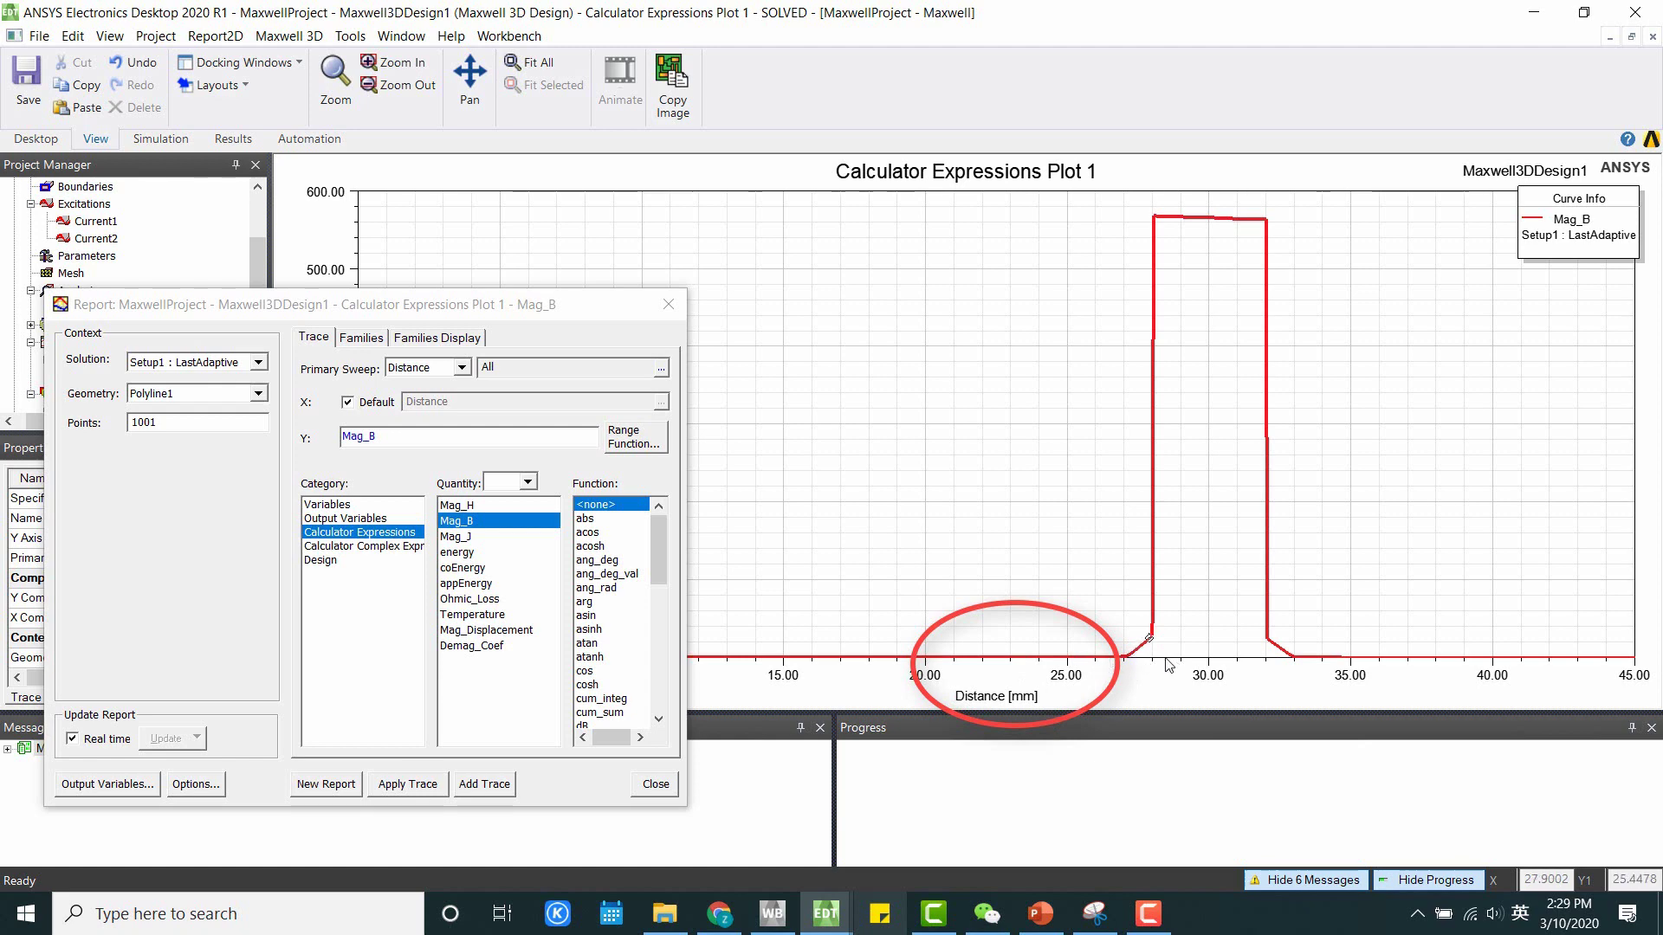
{"action": "left_click", "coordinate": [1154, 217]}
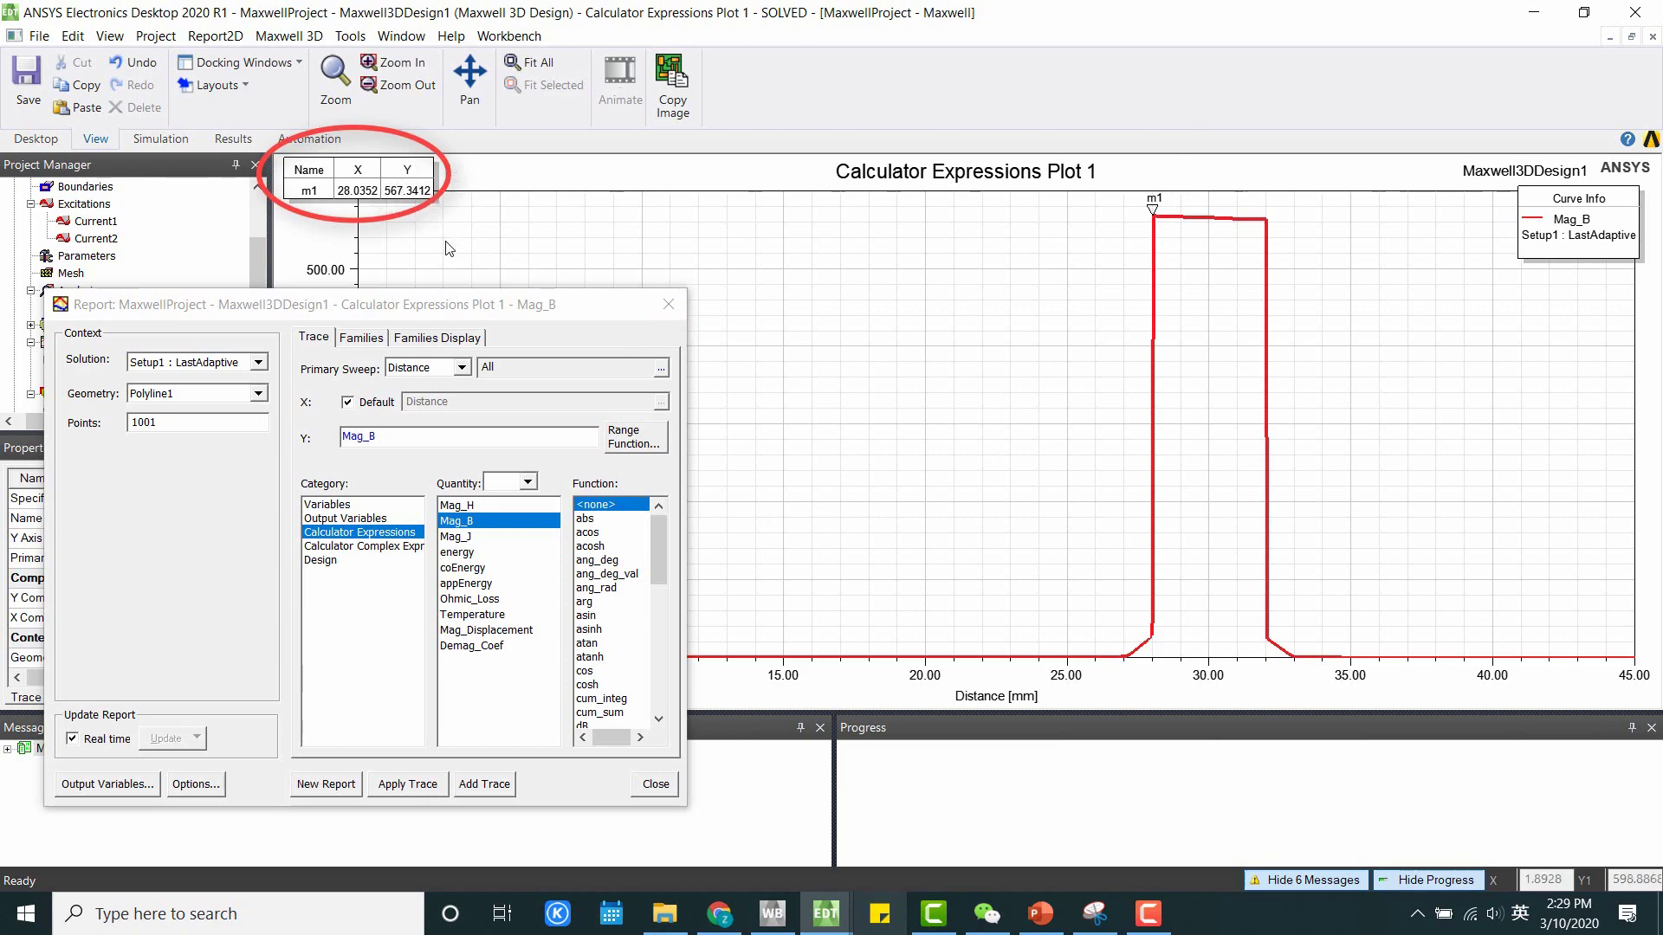
Close the report settings window and select the field overlays entry
{"action": "left_click_drag", "start_coordinate": [472, 307], "coordinate": [458, 547]}
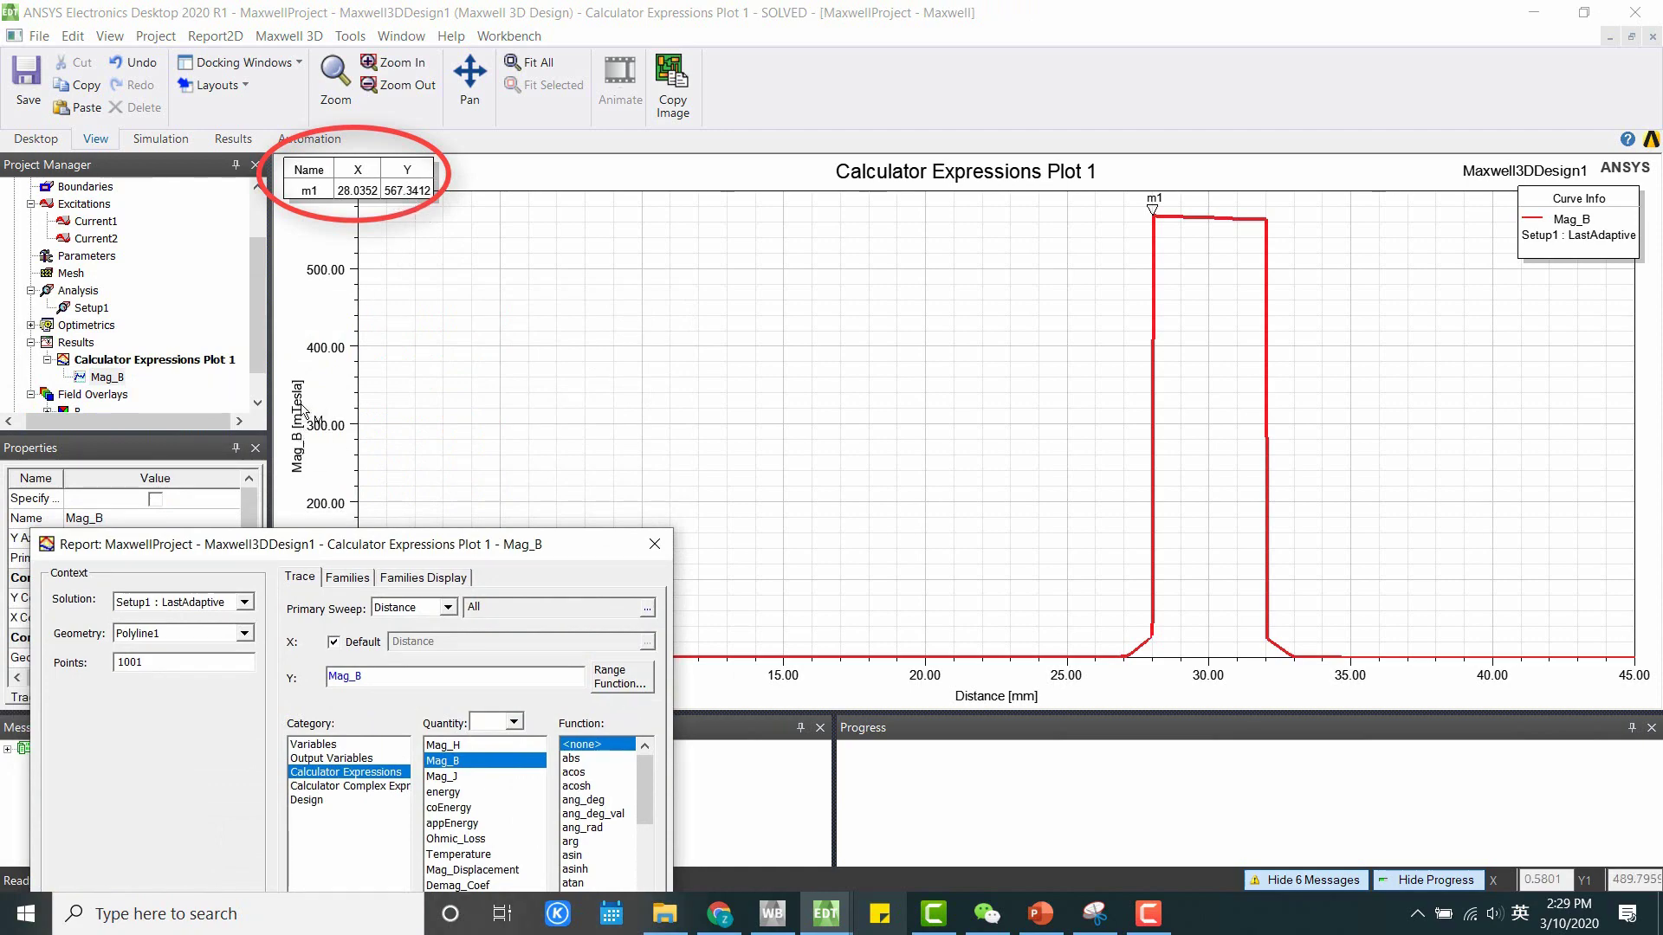
{"action": "left_click_drag", "start_coordinate": [517, 542], "coordinate": [554, 268]}
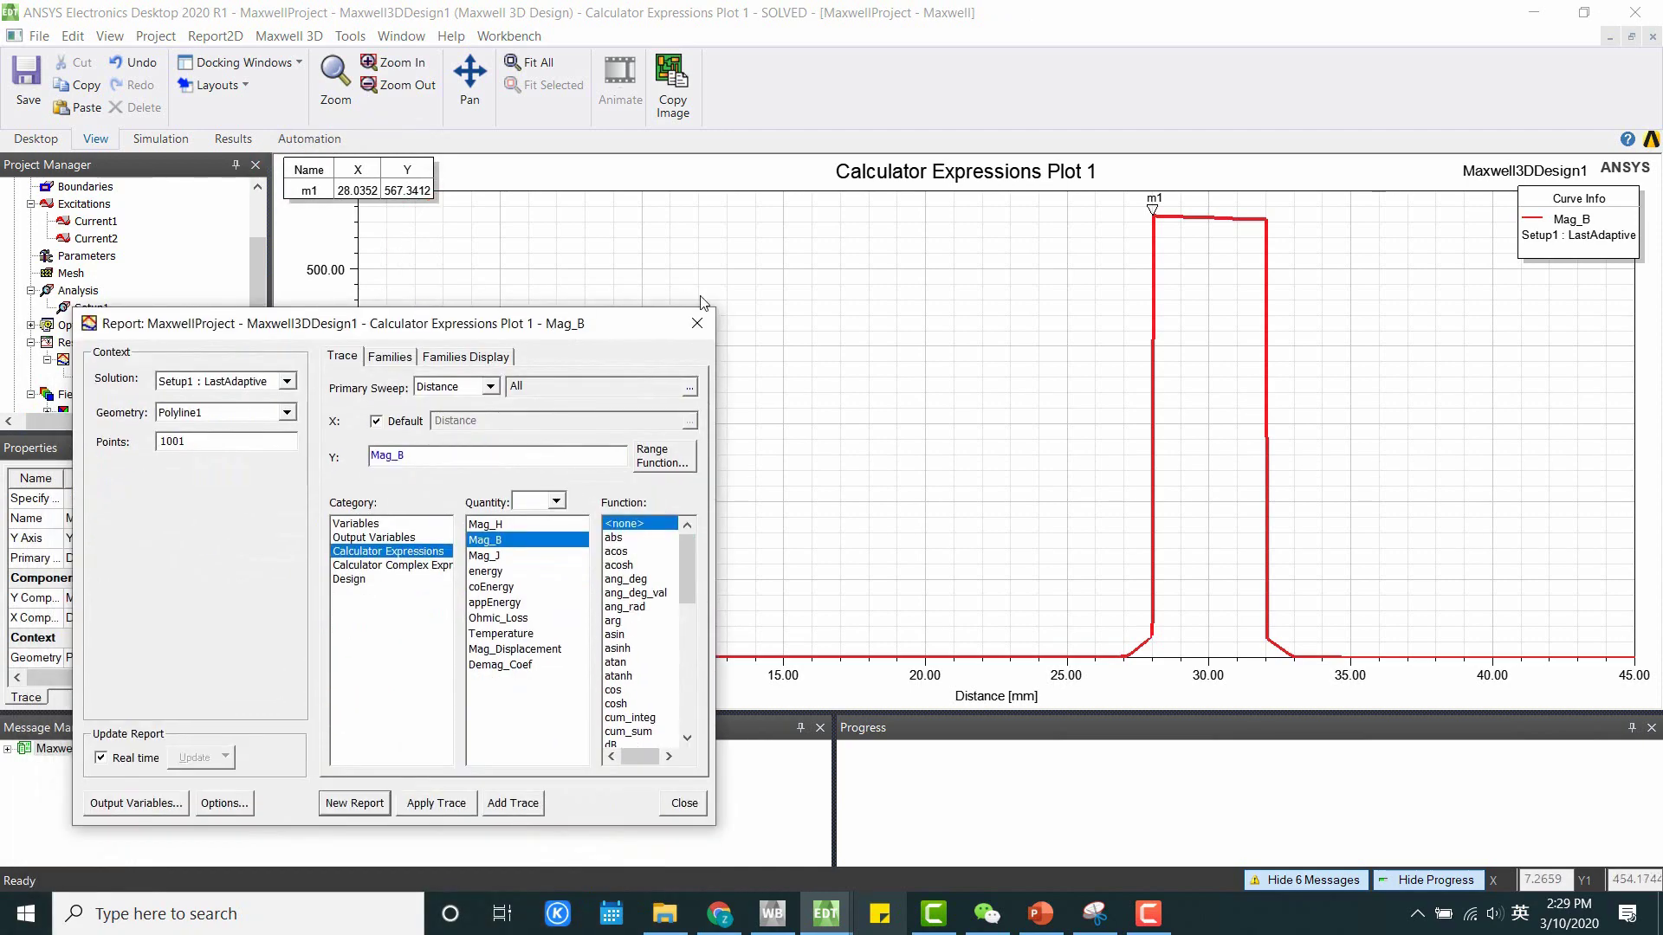
{"action": "left_click", "coordinate": [700, 303]}
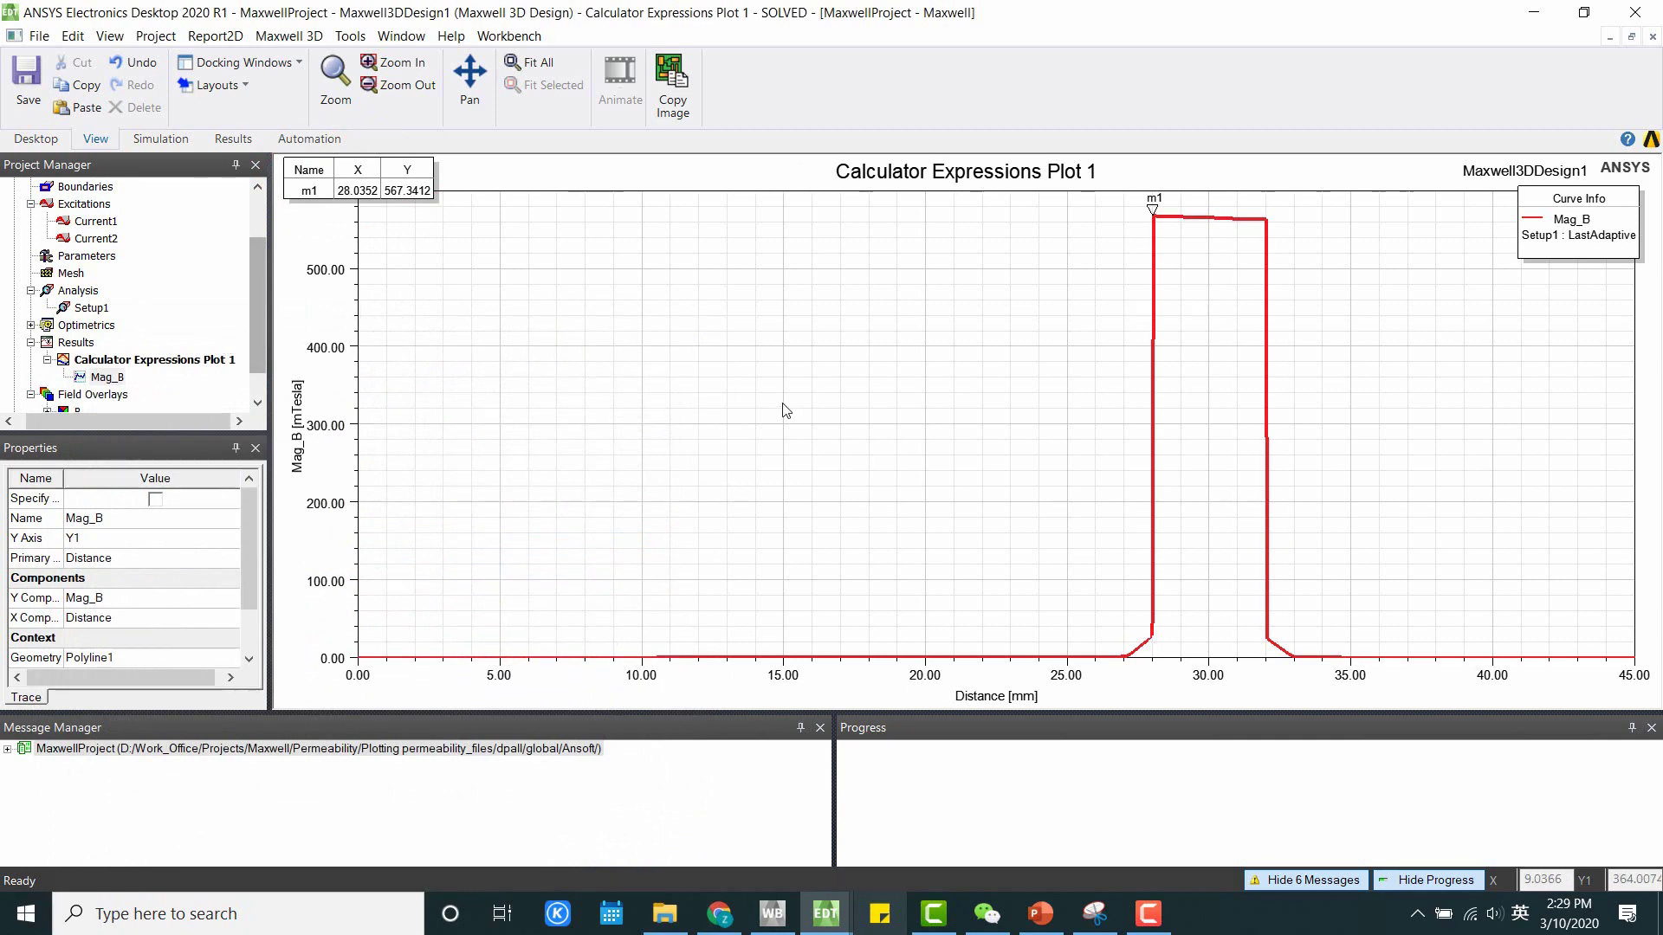
{"action": "scroll", "coordinate": [179, 362], "scroll_direction": "down", "scroll_amount": 1}
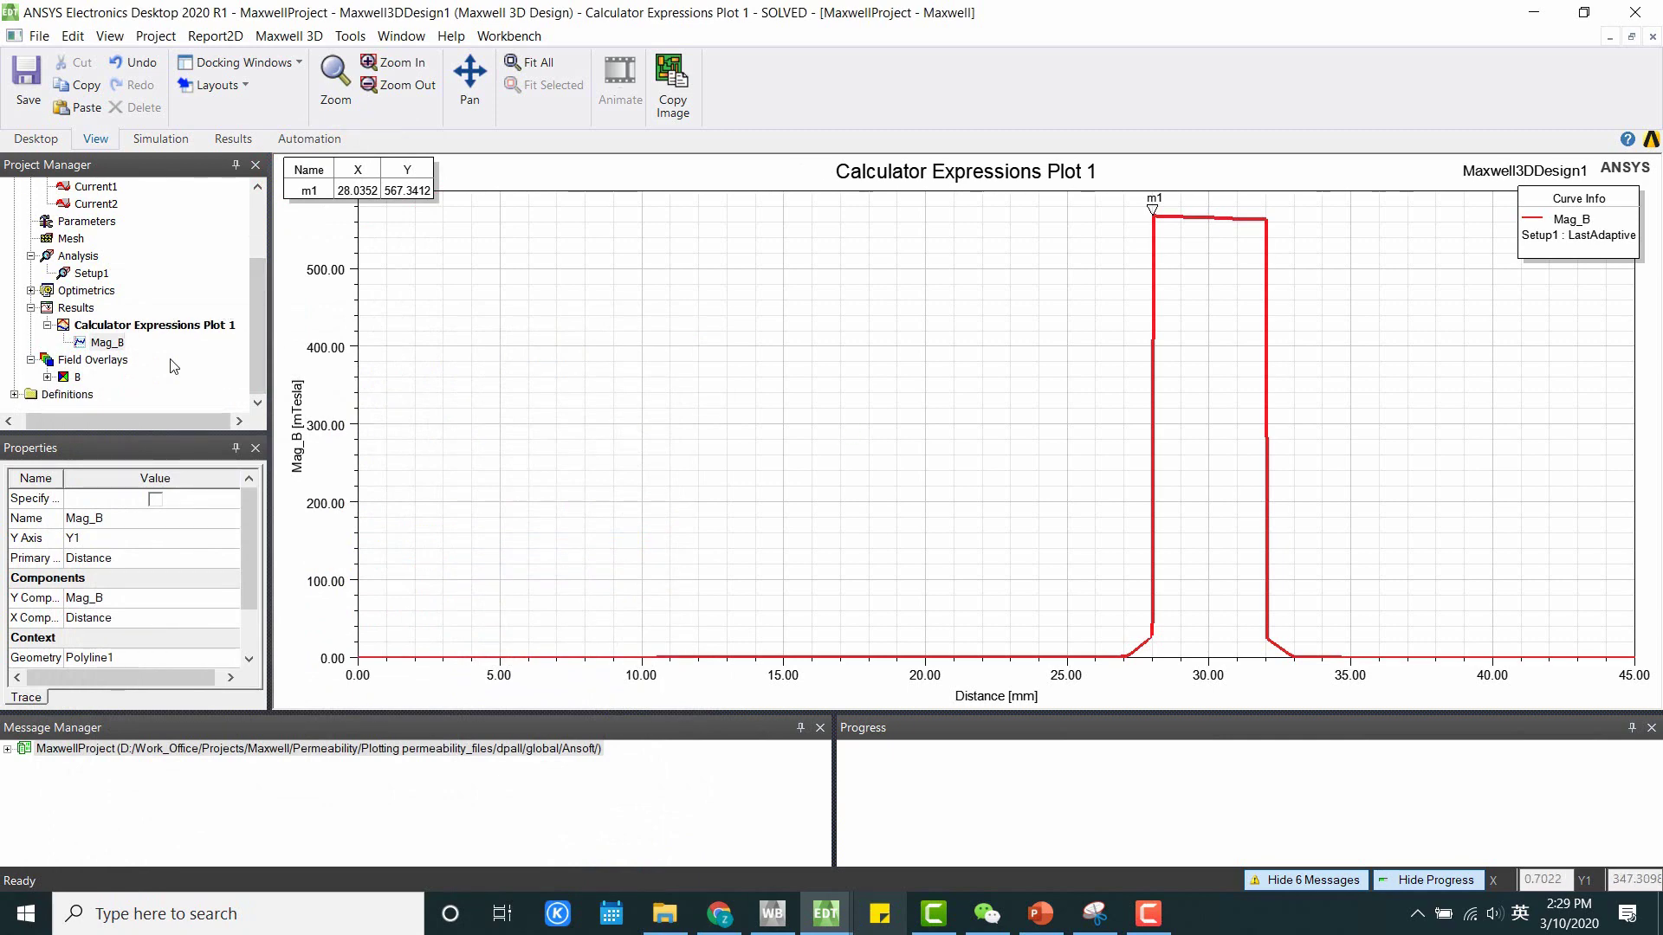
{"action": "left_click", "coordinate": [95, 362]}
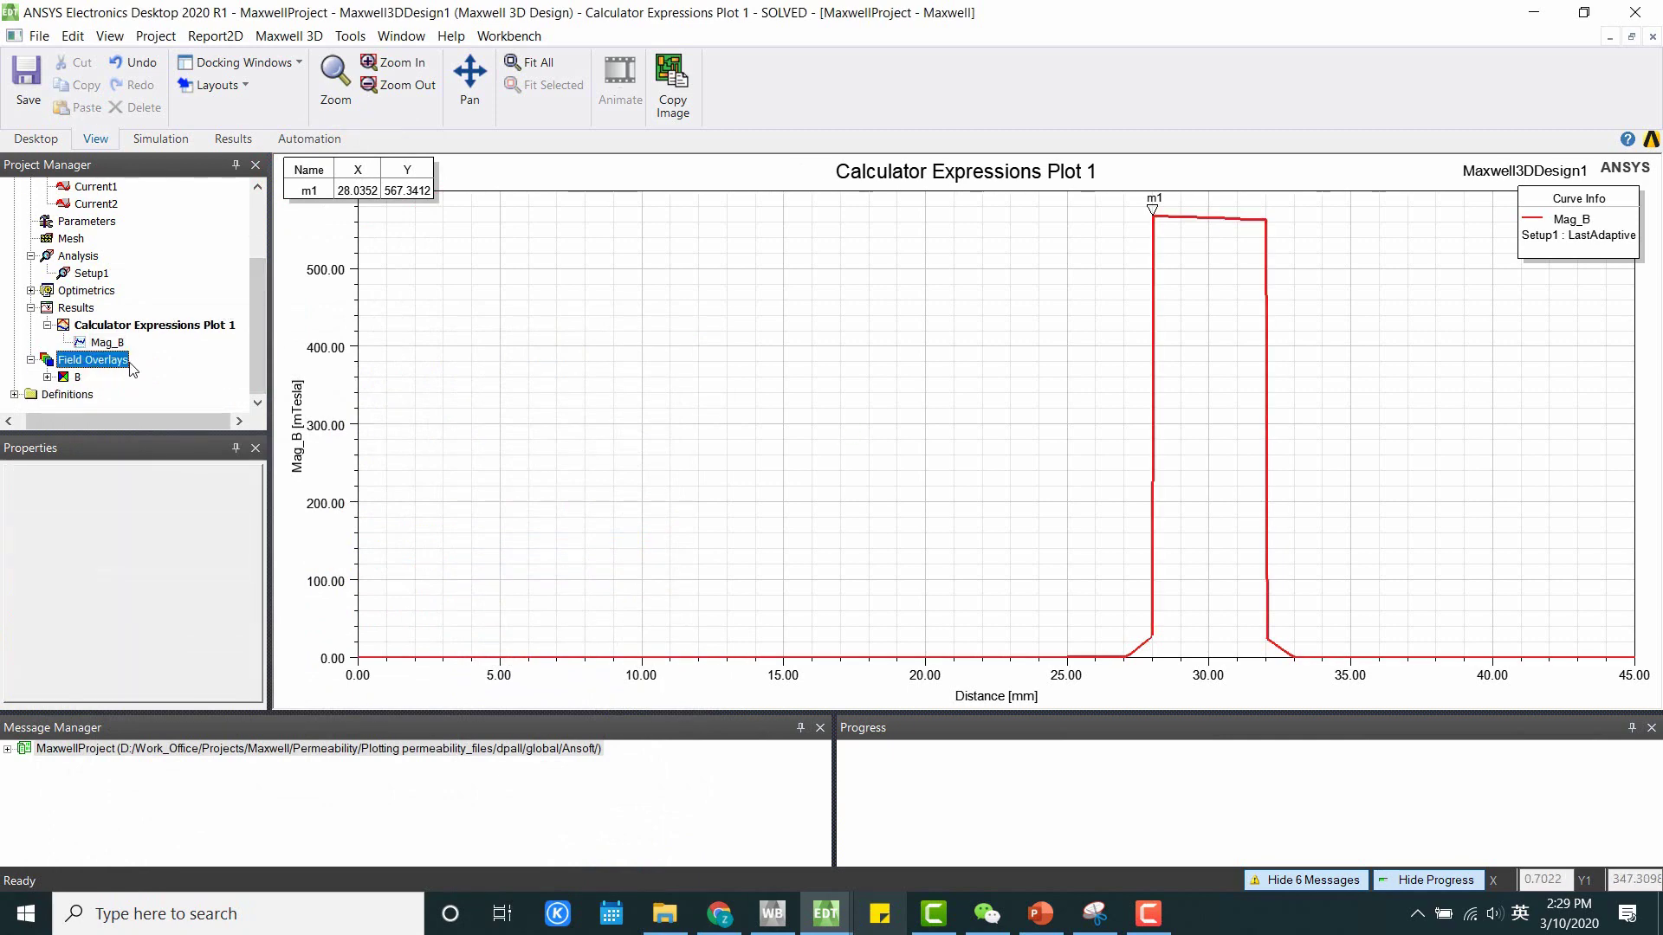
In the Fields Calculator, define named expression 'u' as Mag_B divided by Mag_H
{"action": "right_click", "coordinate": [106, 361]}
{"action": "left_click", "coordinate": [228, 611]}
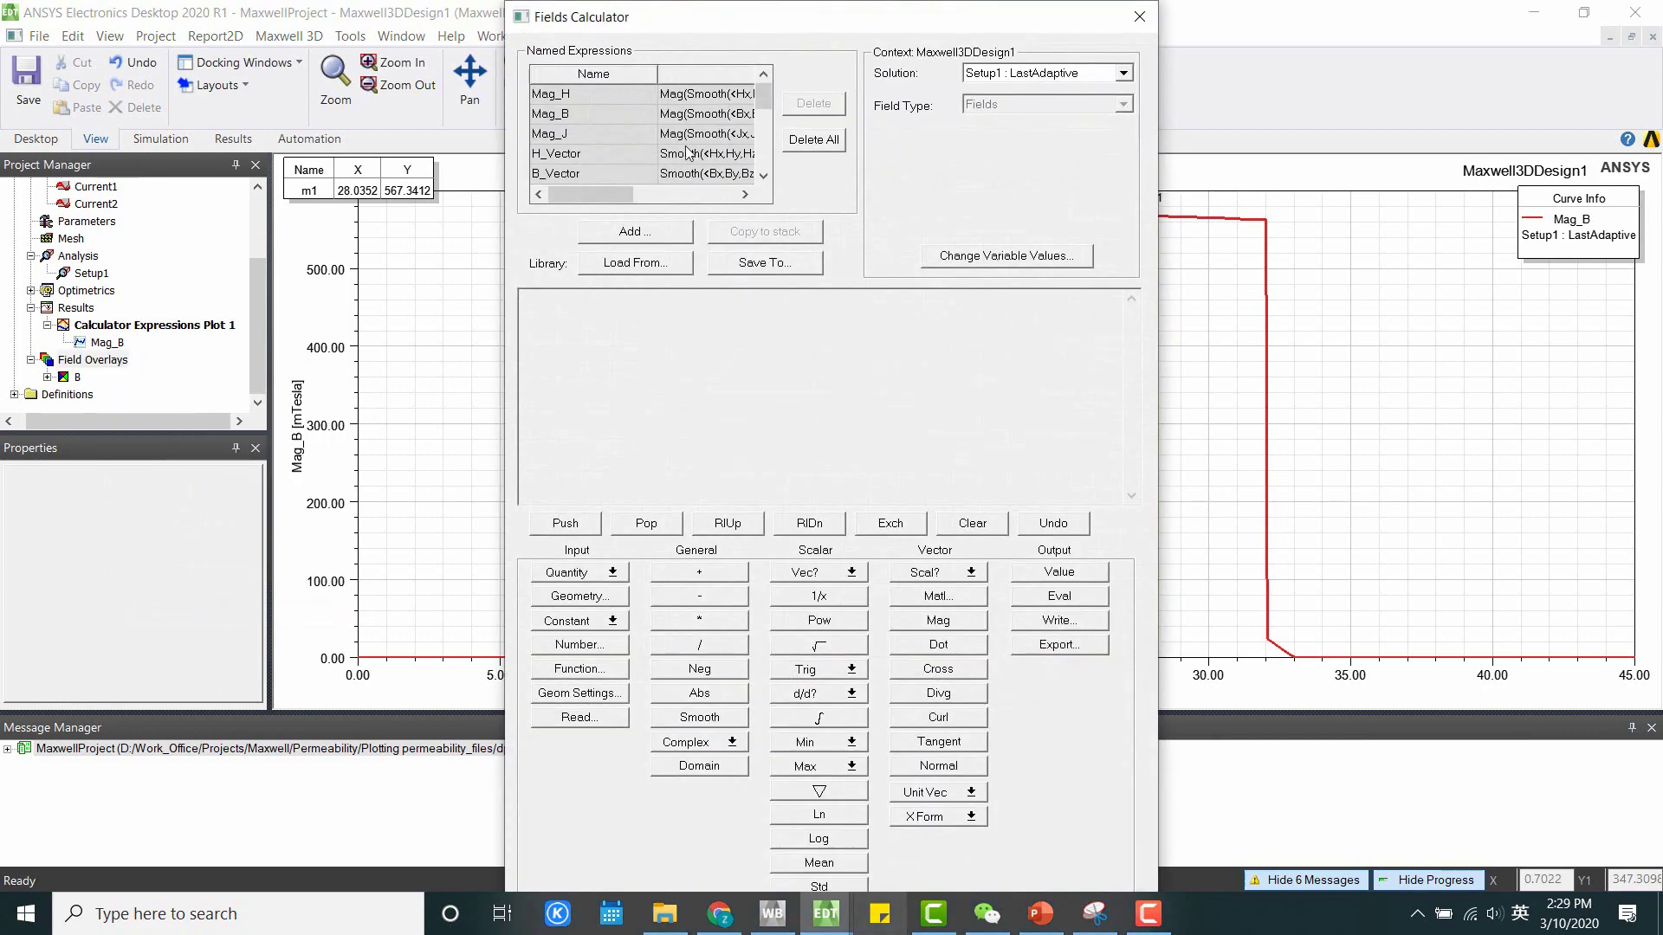
{"action": "left_click", "coordinate": [613, 113]}
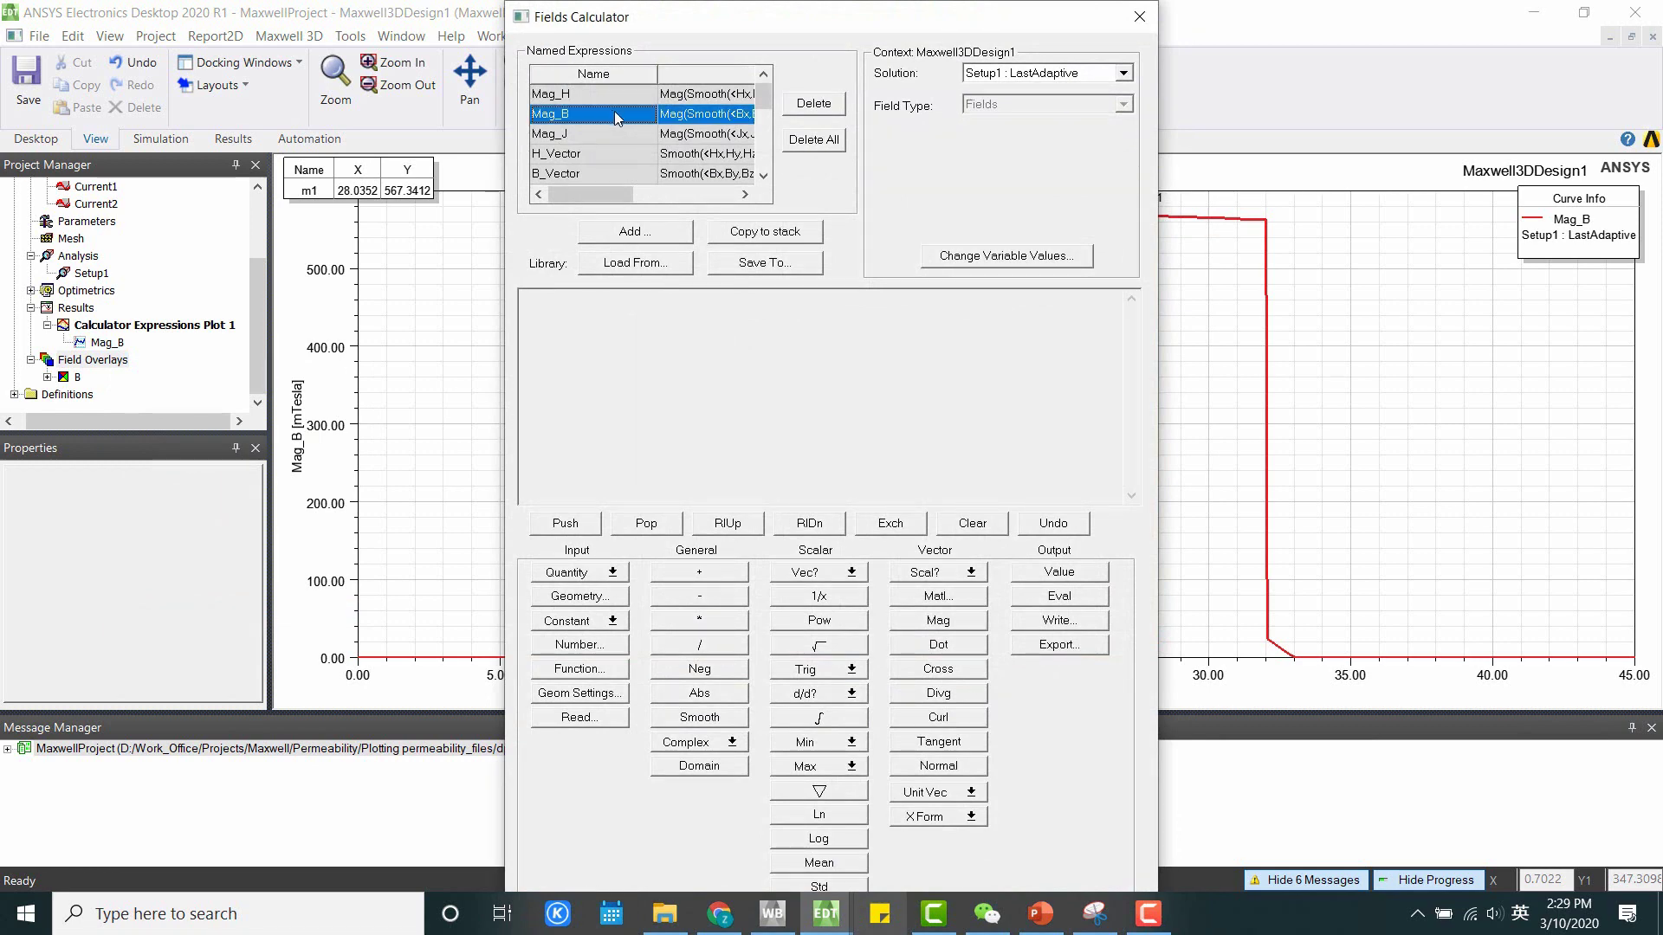
{"action": "left_click", "coordinate": [764, 231]}
{"action": "left_click", "coordinate": [663, 102]}
{"action": "left_click", "coordinate": [765, 235]}
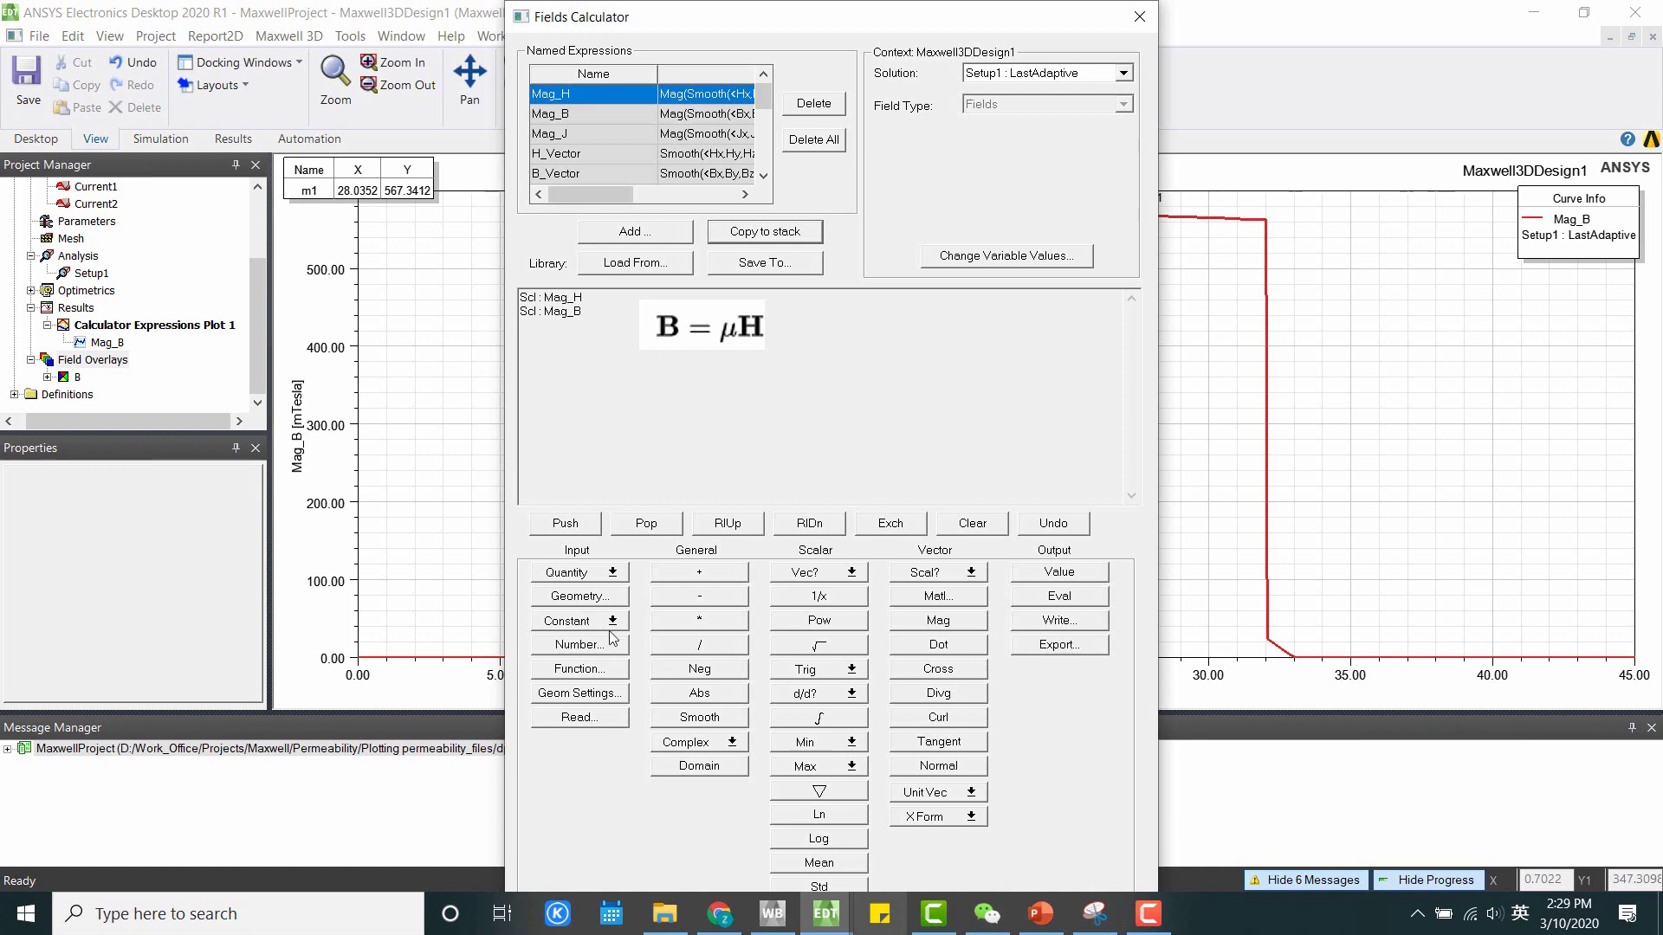
{"action": "left_click", "coordinate": [699, 645]}
{"action": "left_click", "coordinate": [660, 238]}
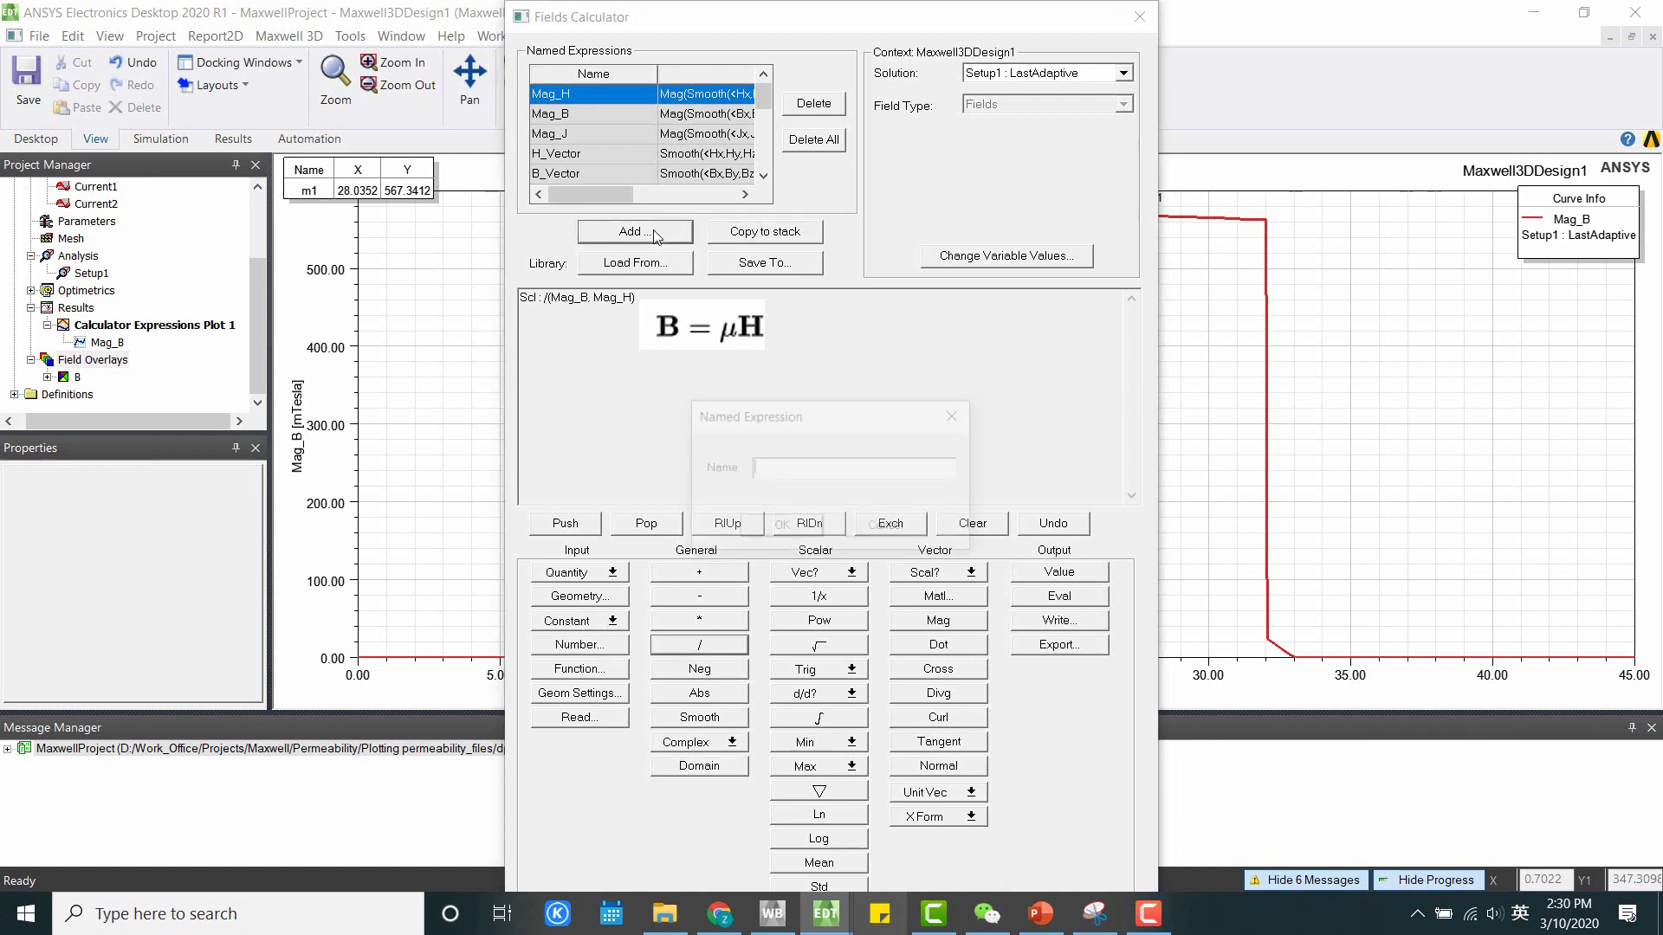
{"action": "type", "text": "u"}
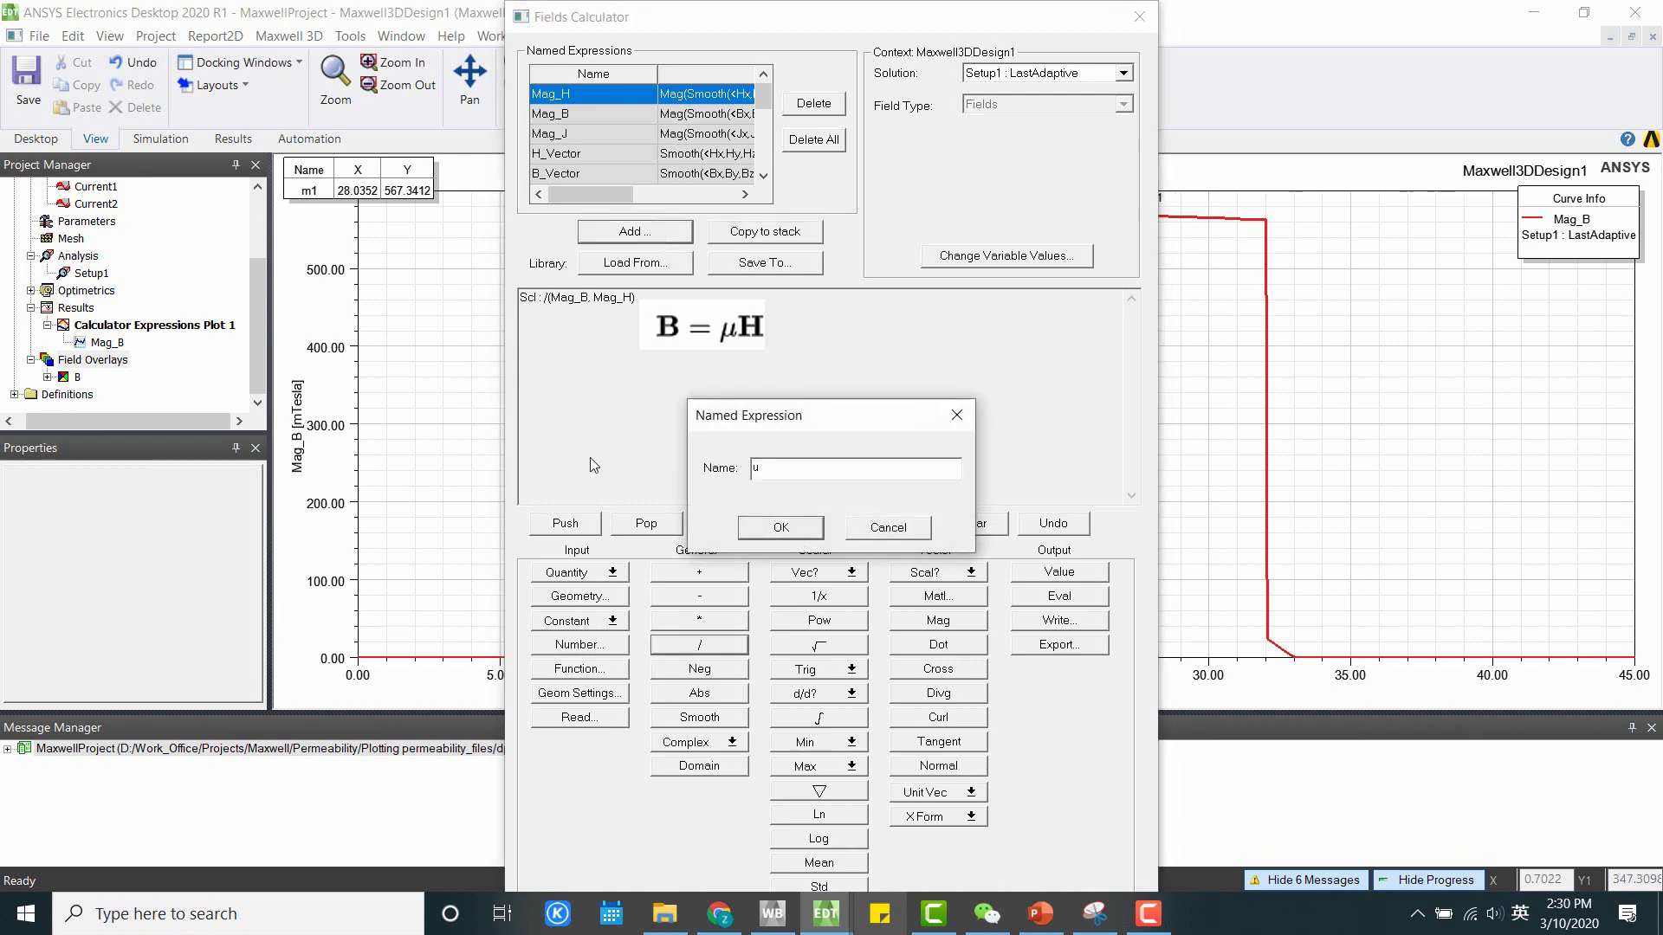
{"action": "key", "text": "Return"}
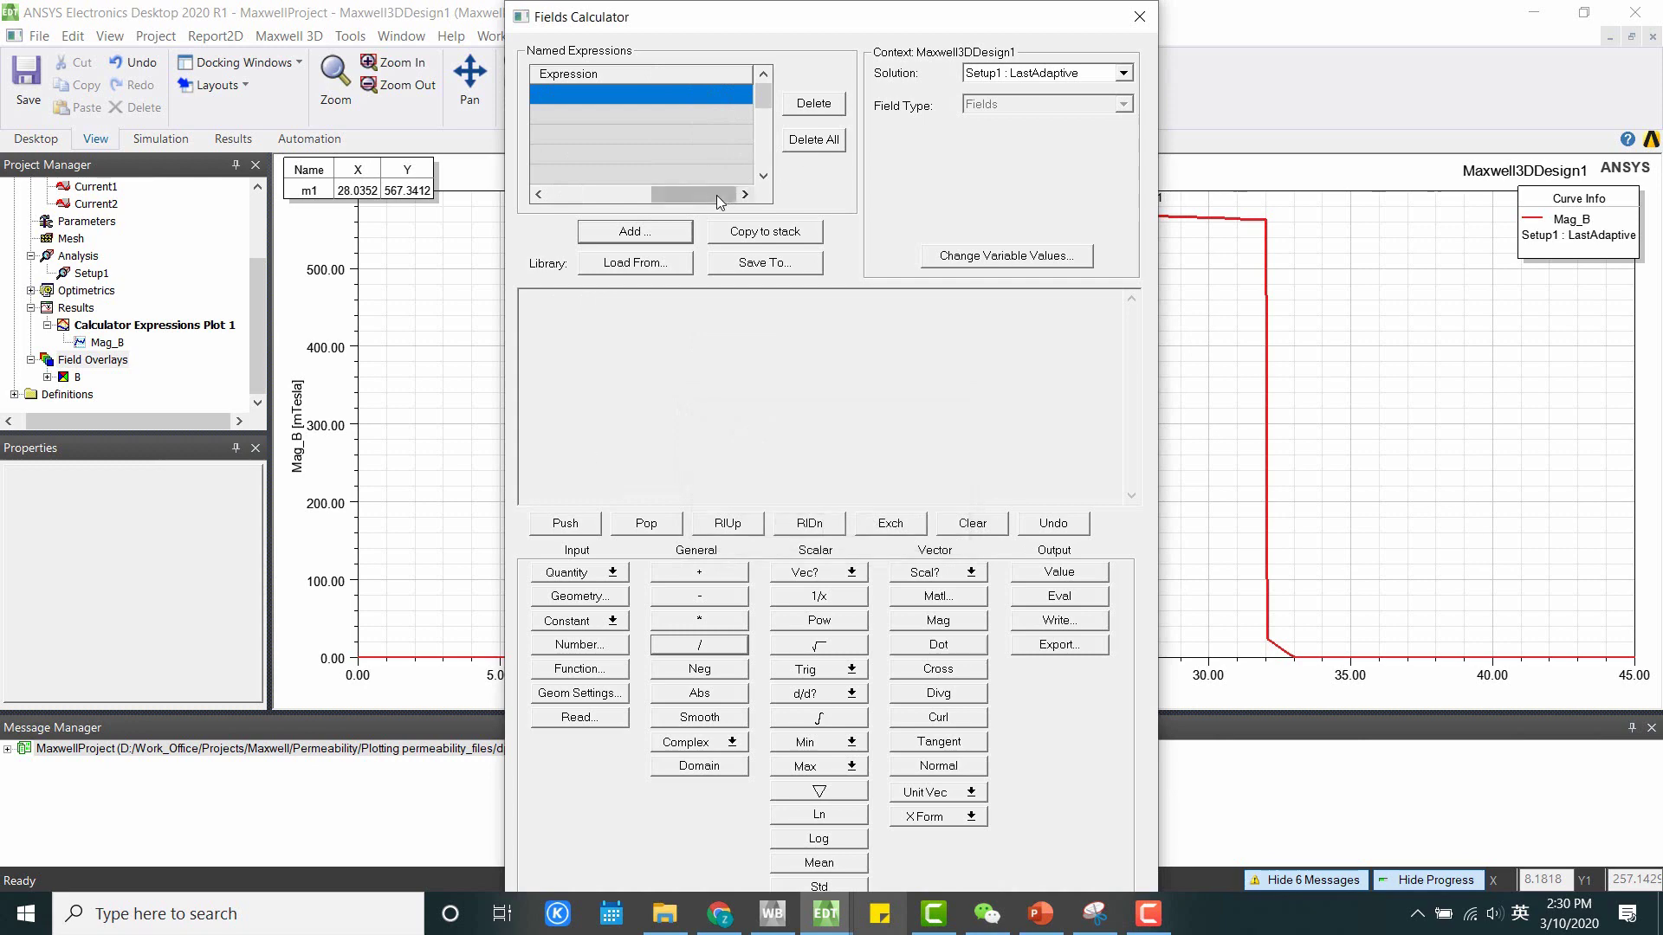
Define 'ur' as u divided by Pi times 4E-07, then close the calculator
{"action": "scroll", "coordinate": [656, 149], "scroll_direction": "down", "scroll_amount": 3}
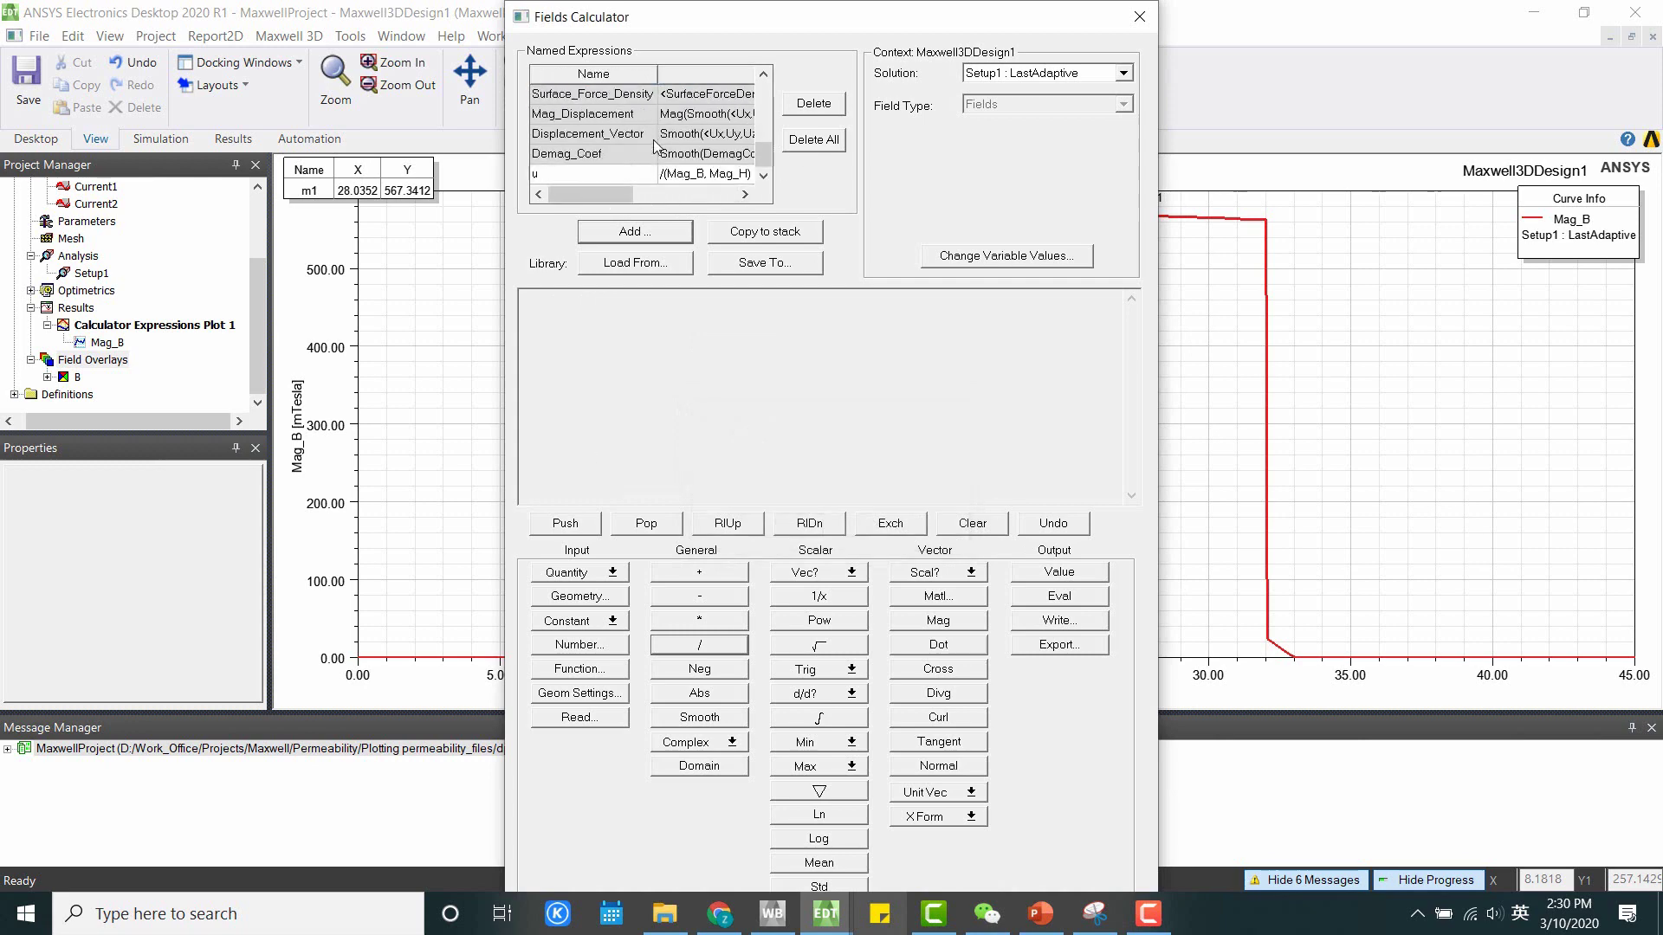
{"action": "left_click", "coordinate": [620, 173]}
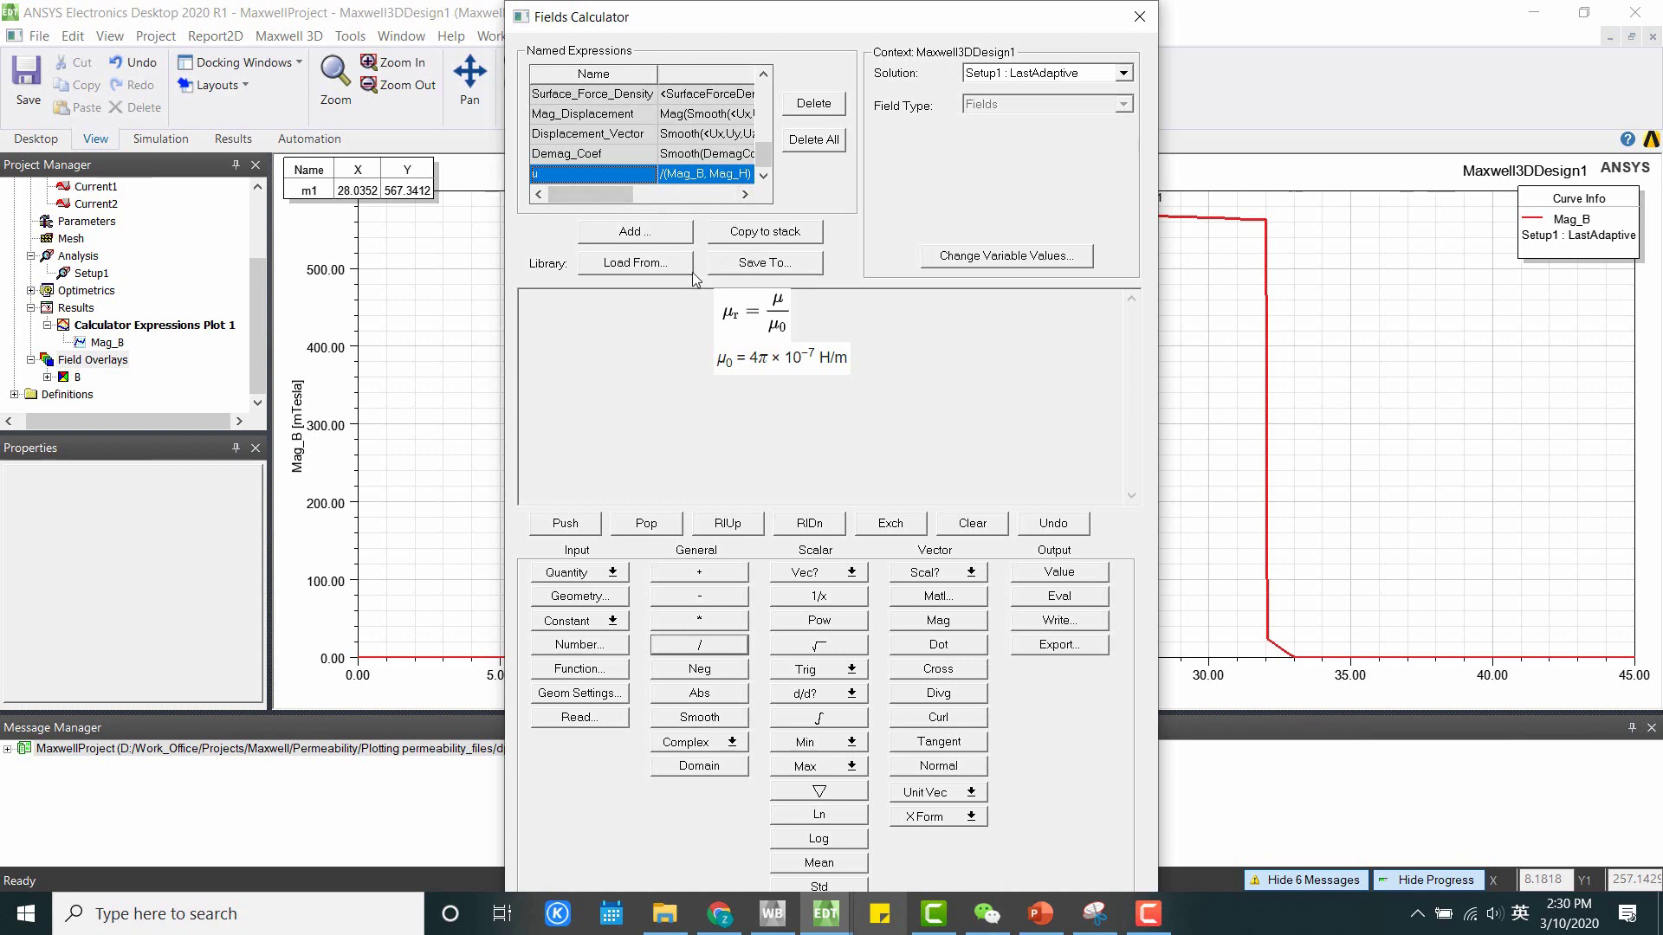
{"action": "left_click", "coordinate": [755, 239]}
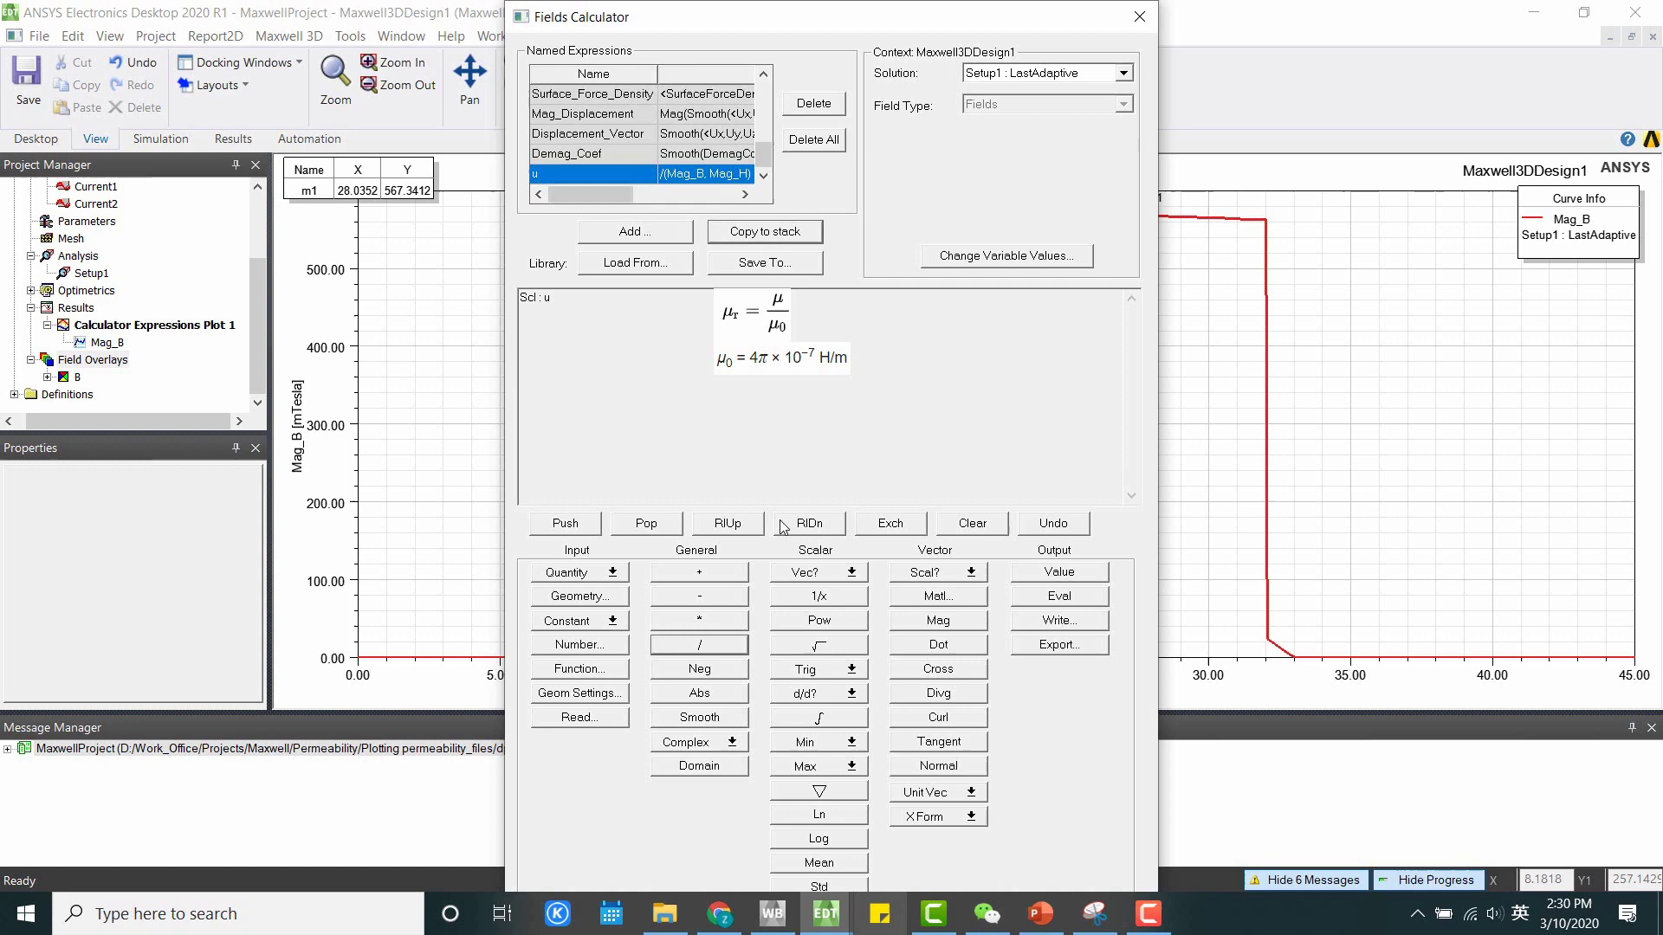
{"action": "left_click", "coordinate": [556, 622]}
{"action": "left_click", "coordinate": [567, 642]}
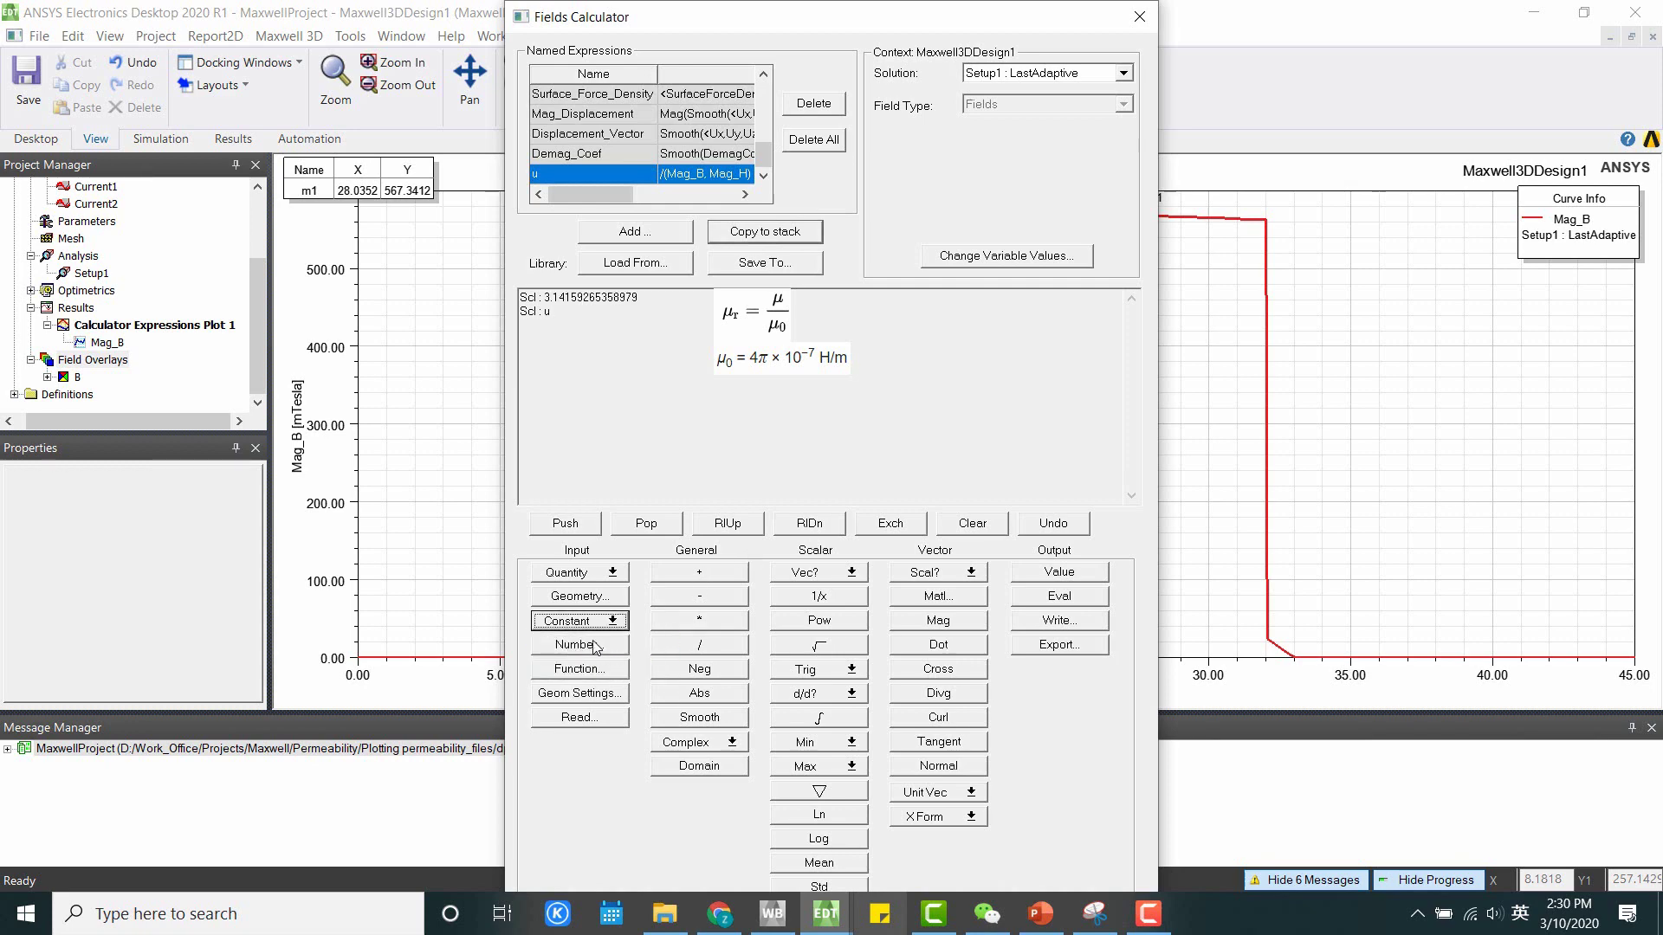
{"action": "left_click", "coordinate": [573, 646]}
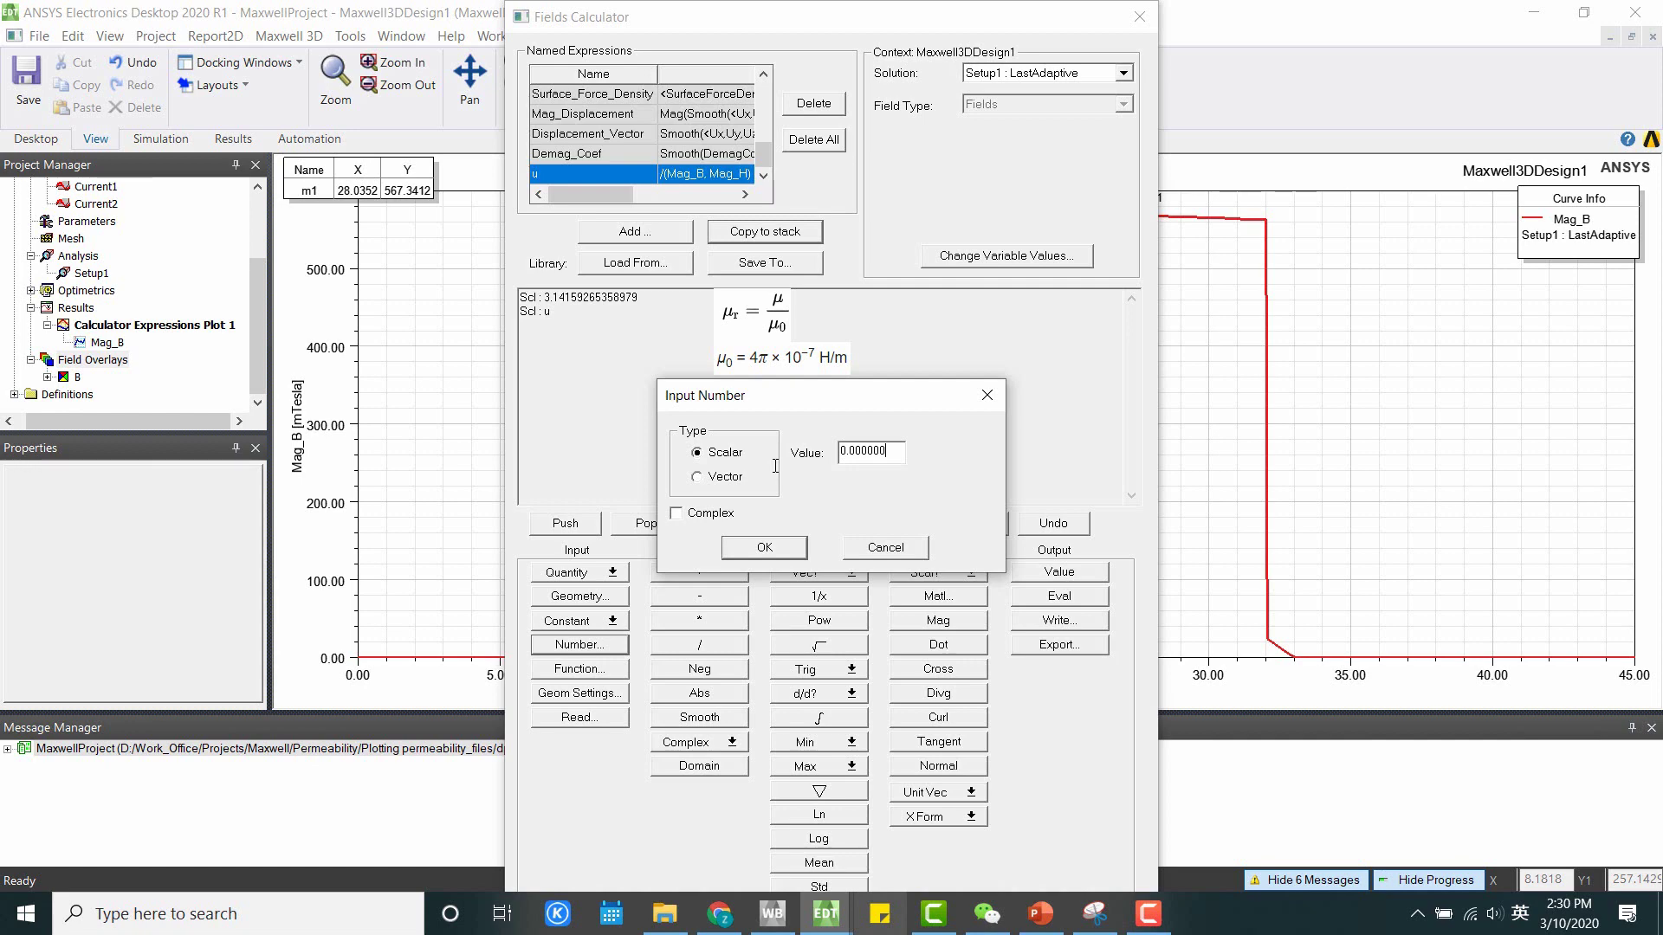
{"action": "key", "text": "Return"}
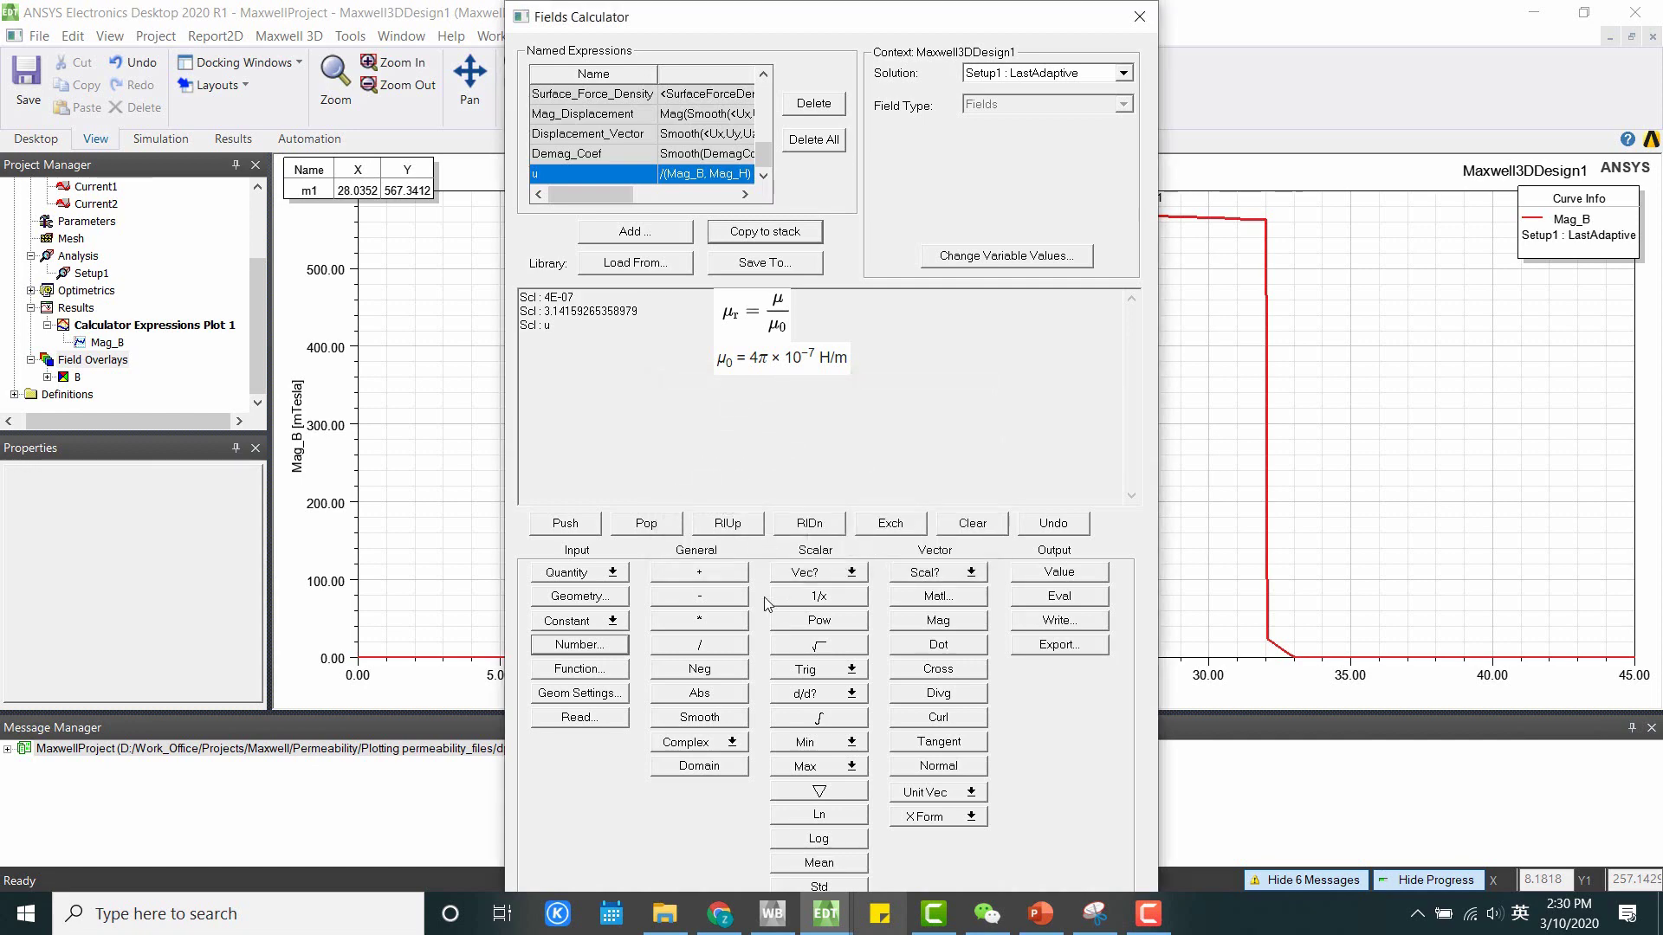
{"action": "left_click", "coordinate": [700, 621]}
{"action": "left_click", "coordinate": [703, 645]}
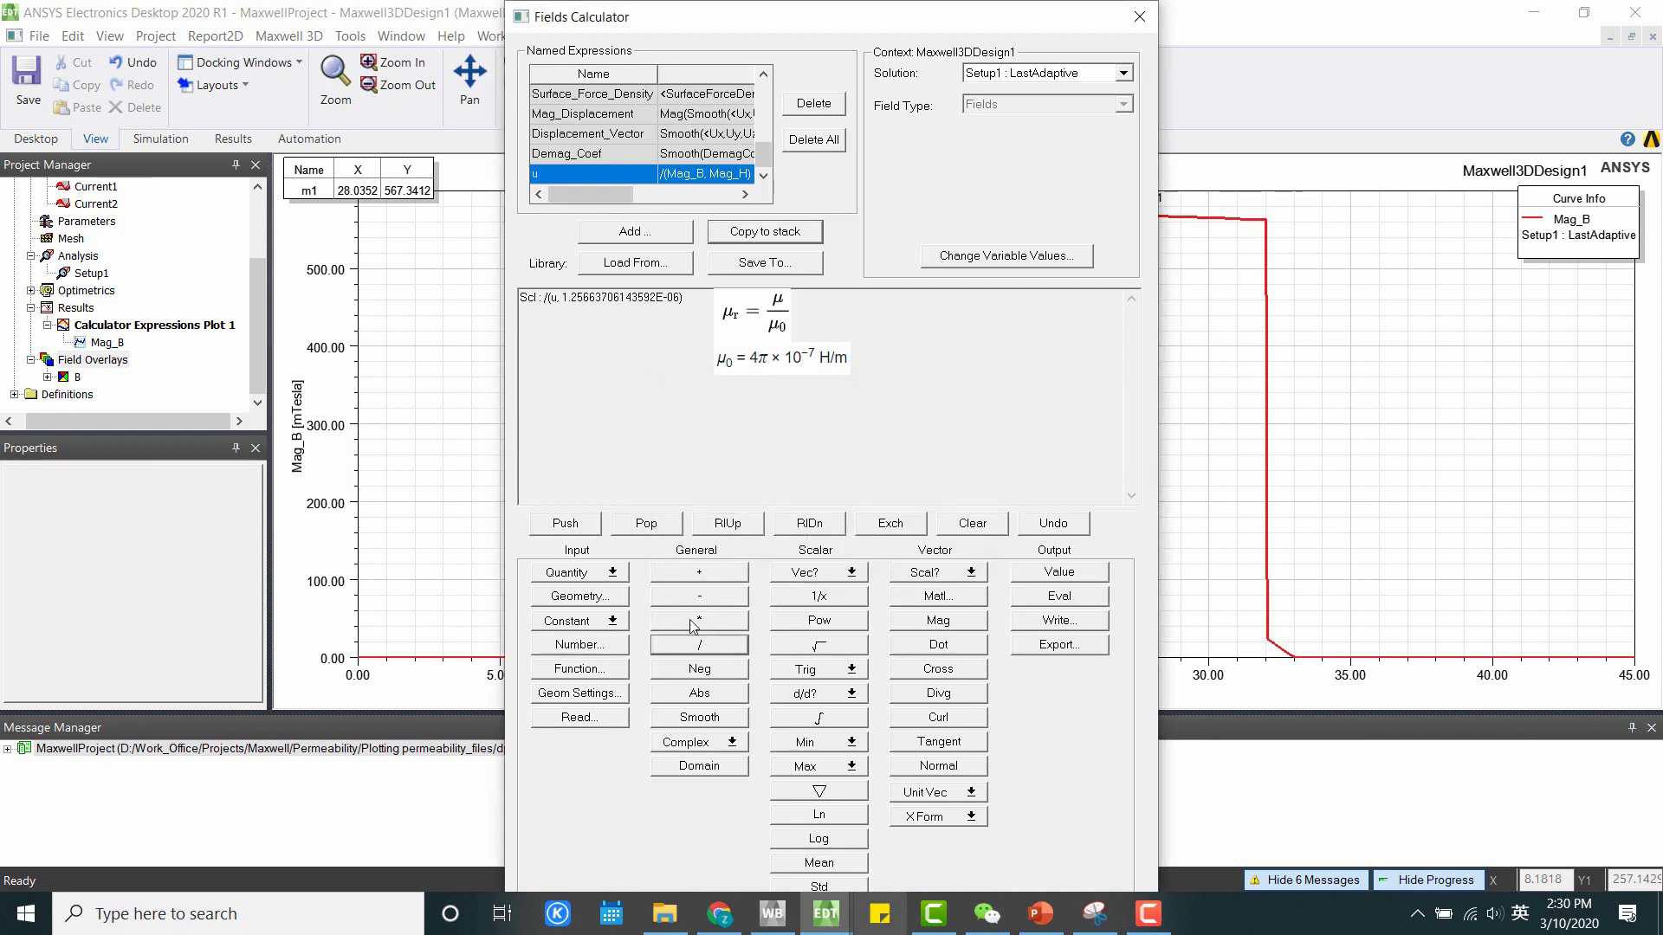
{"action": "left_click", "coordinate": [581, 309]}
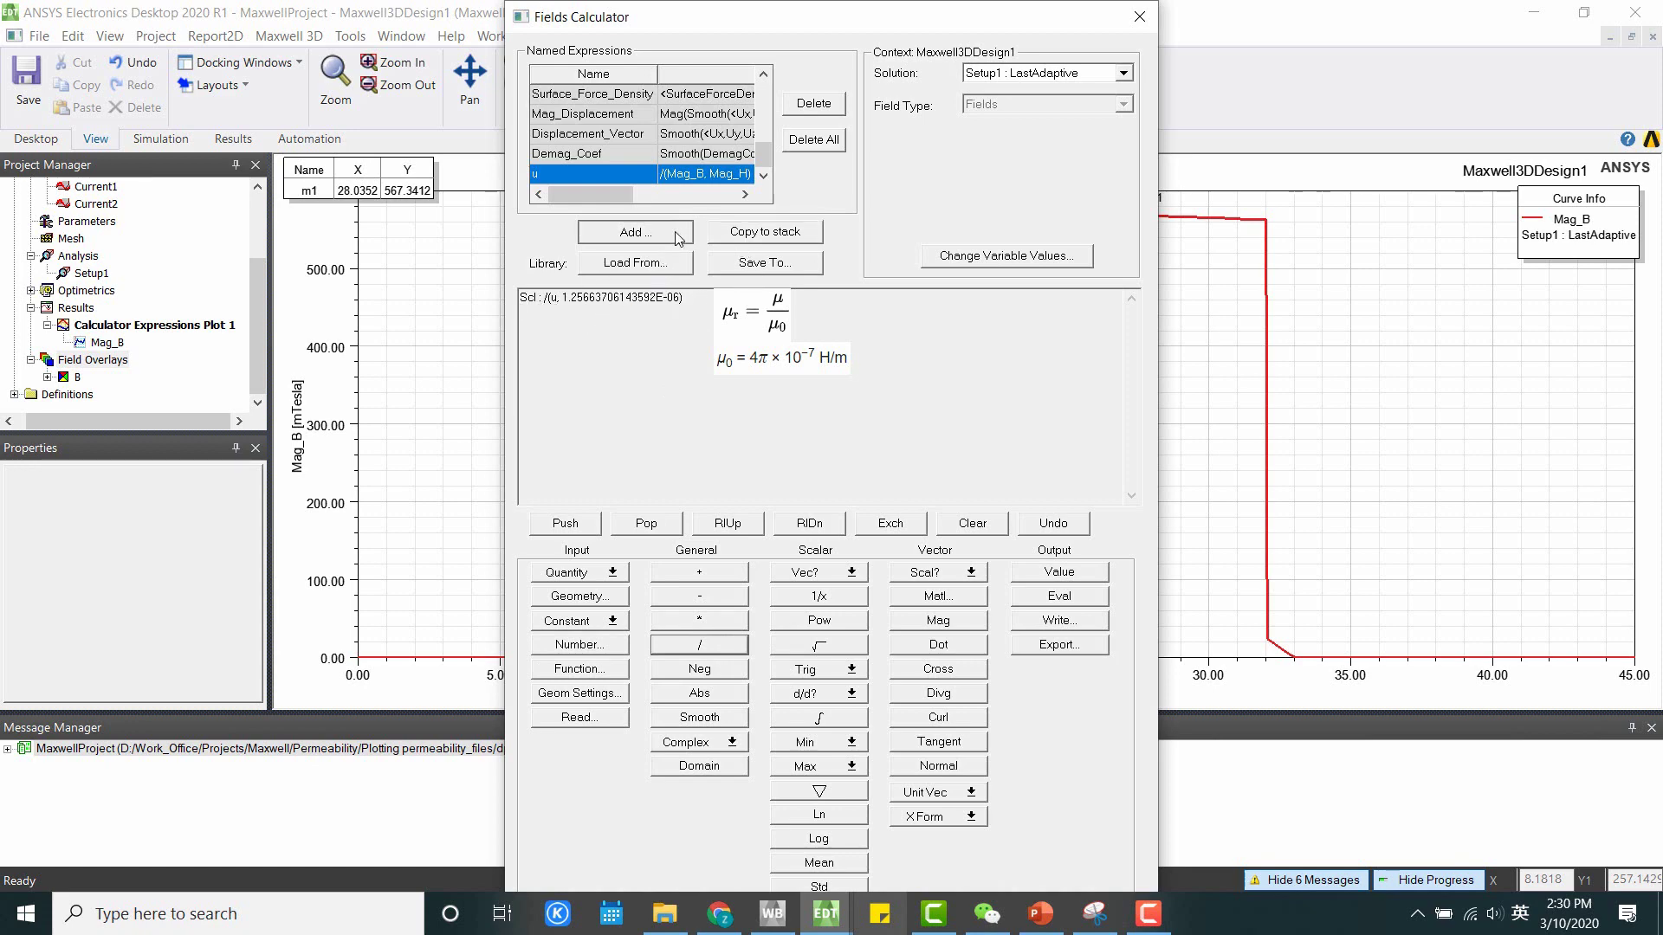
{"action": "left_click", "coordinate": [635, 232]}
{"action": "type", "text": "ur"}
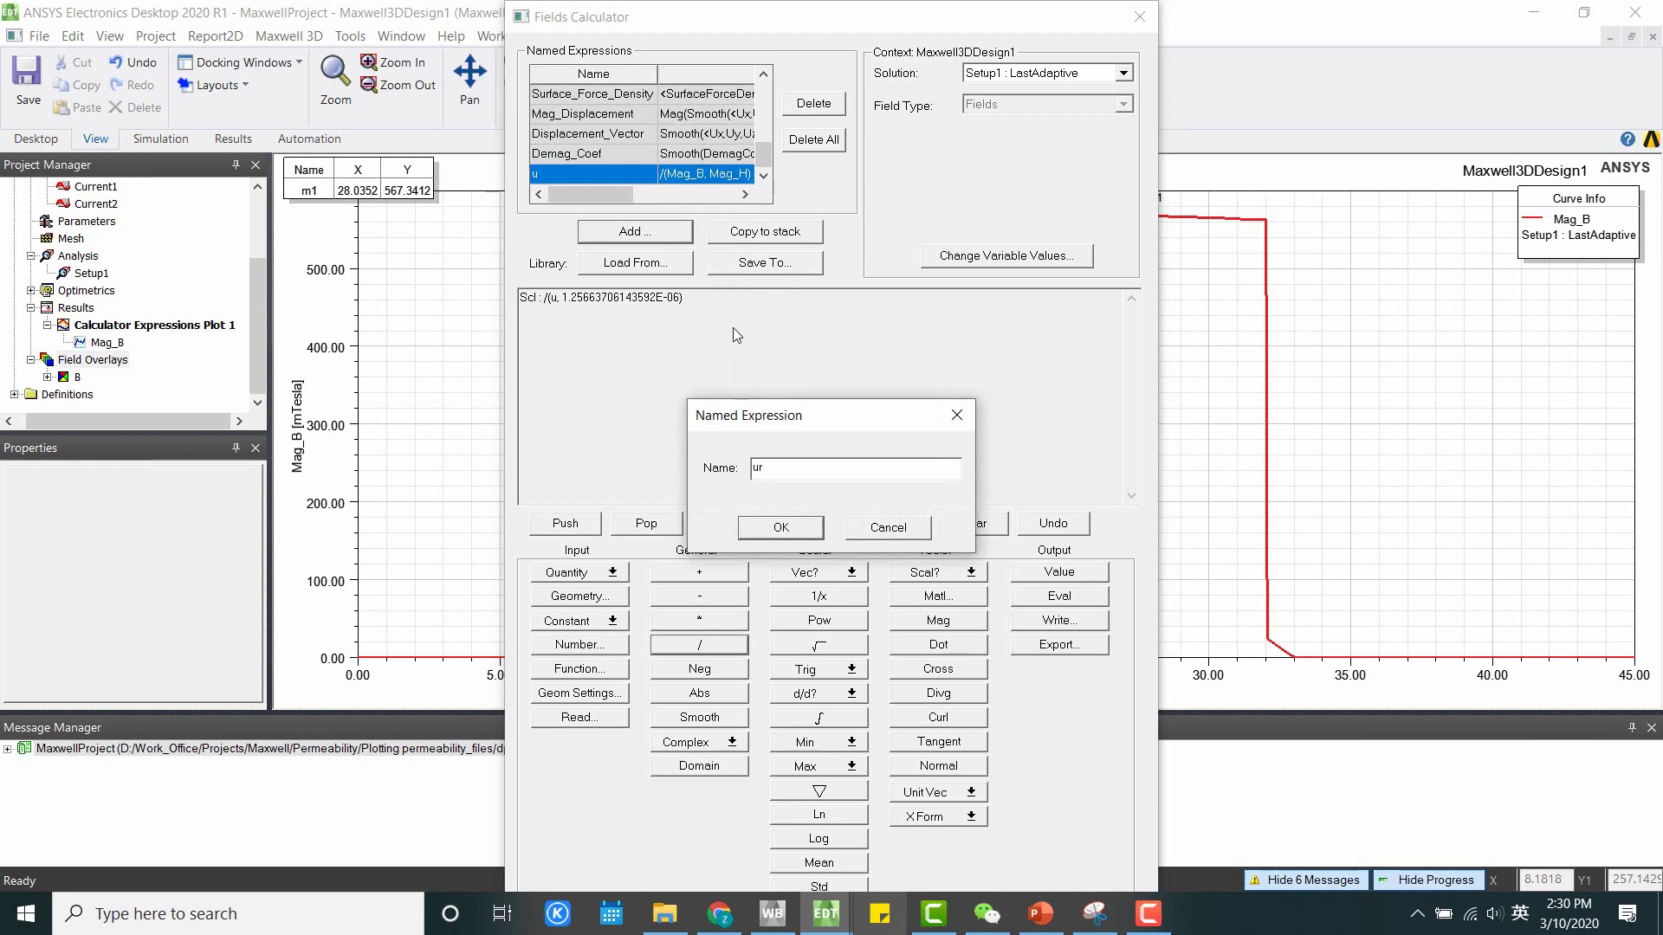
{"action": "key", "text": "Return"}
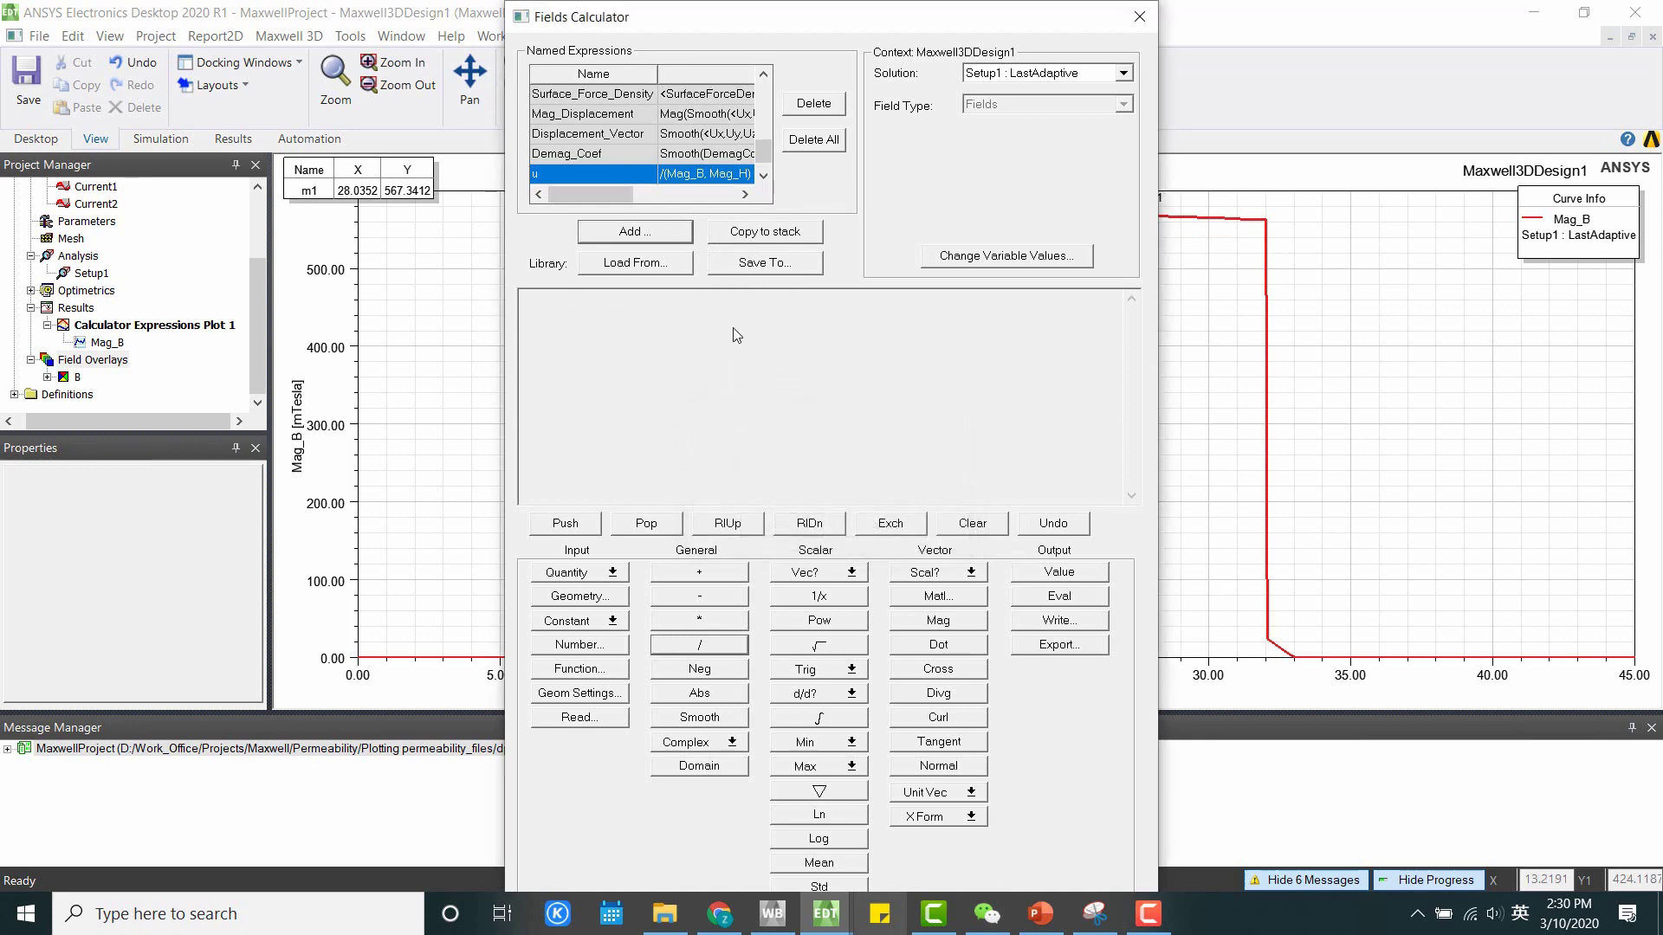
{"action": "left_click", "coordinate": [1140, 17]}
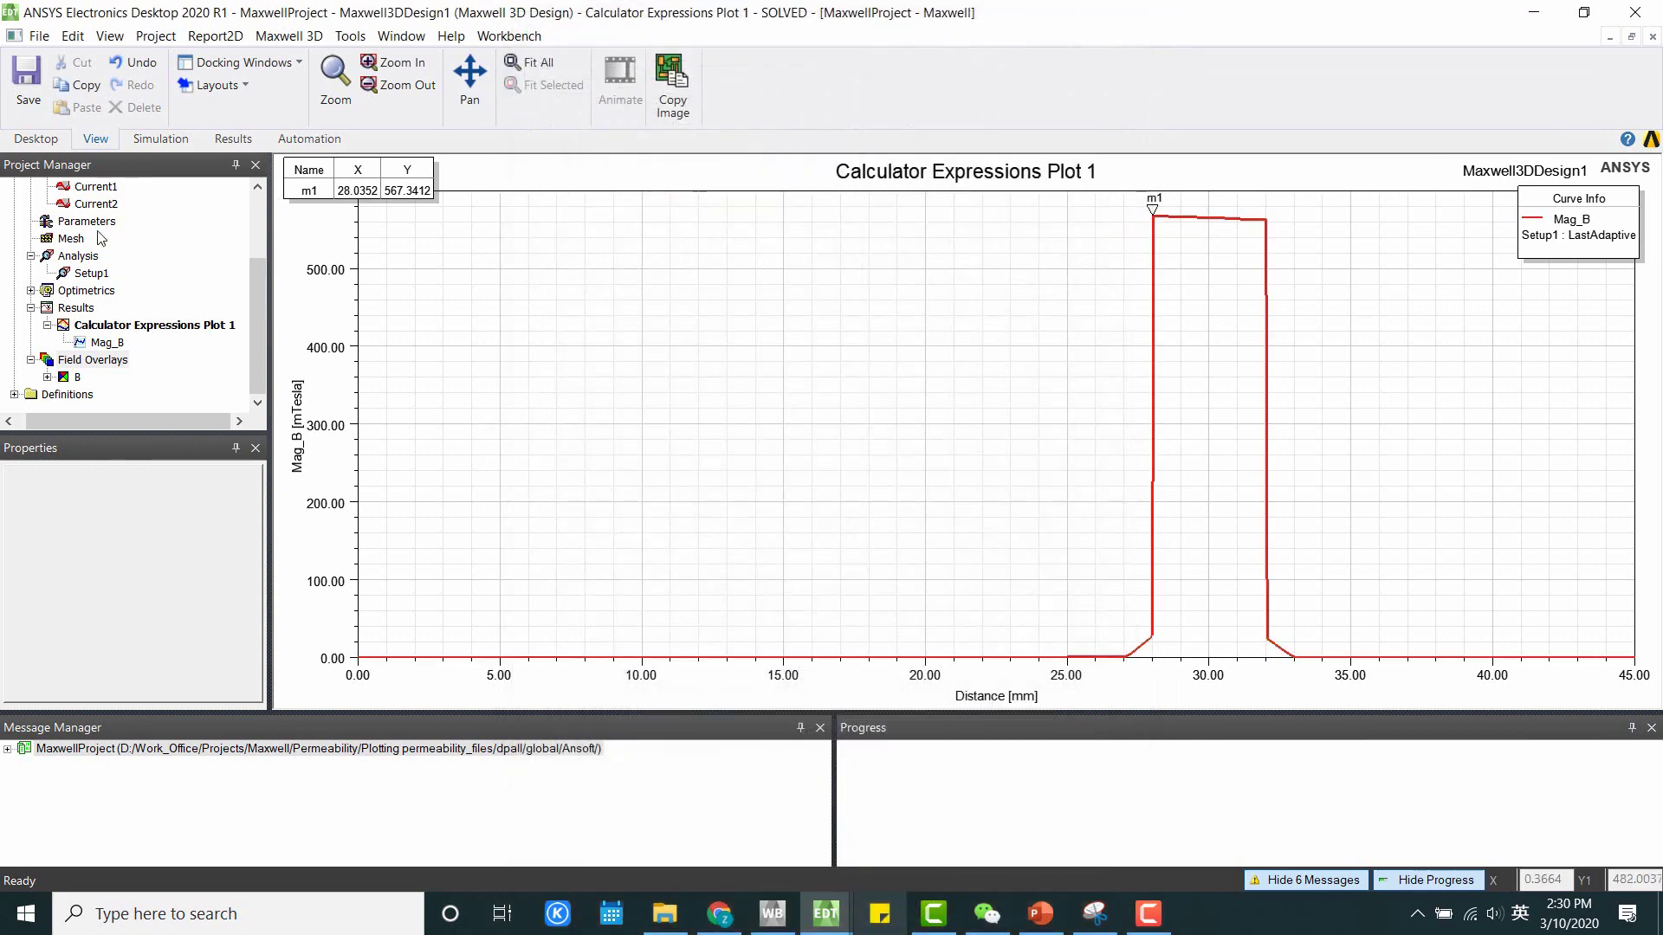
Plot the ur named expression as a field overlay on Rectangle1 and show its NamedExpr plot
{"action": "scroll", "coordinate": [101, 243], "scroll_direction": "up", "scroll_amount": 2}
{"action": "double_click", "coordinate": [145, 203]}
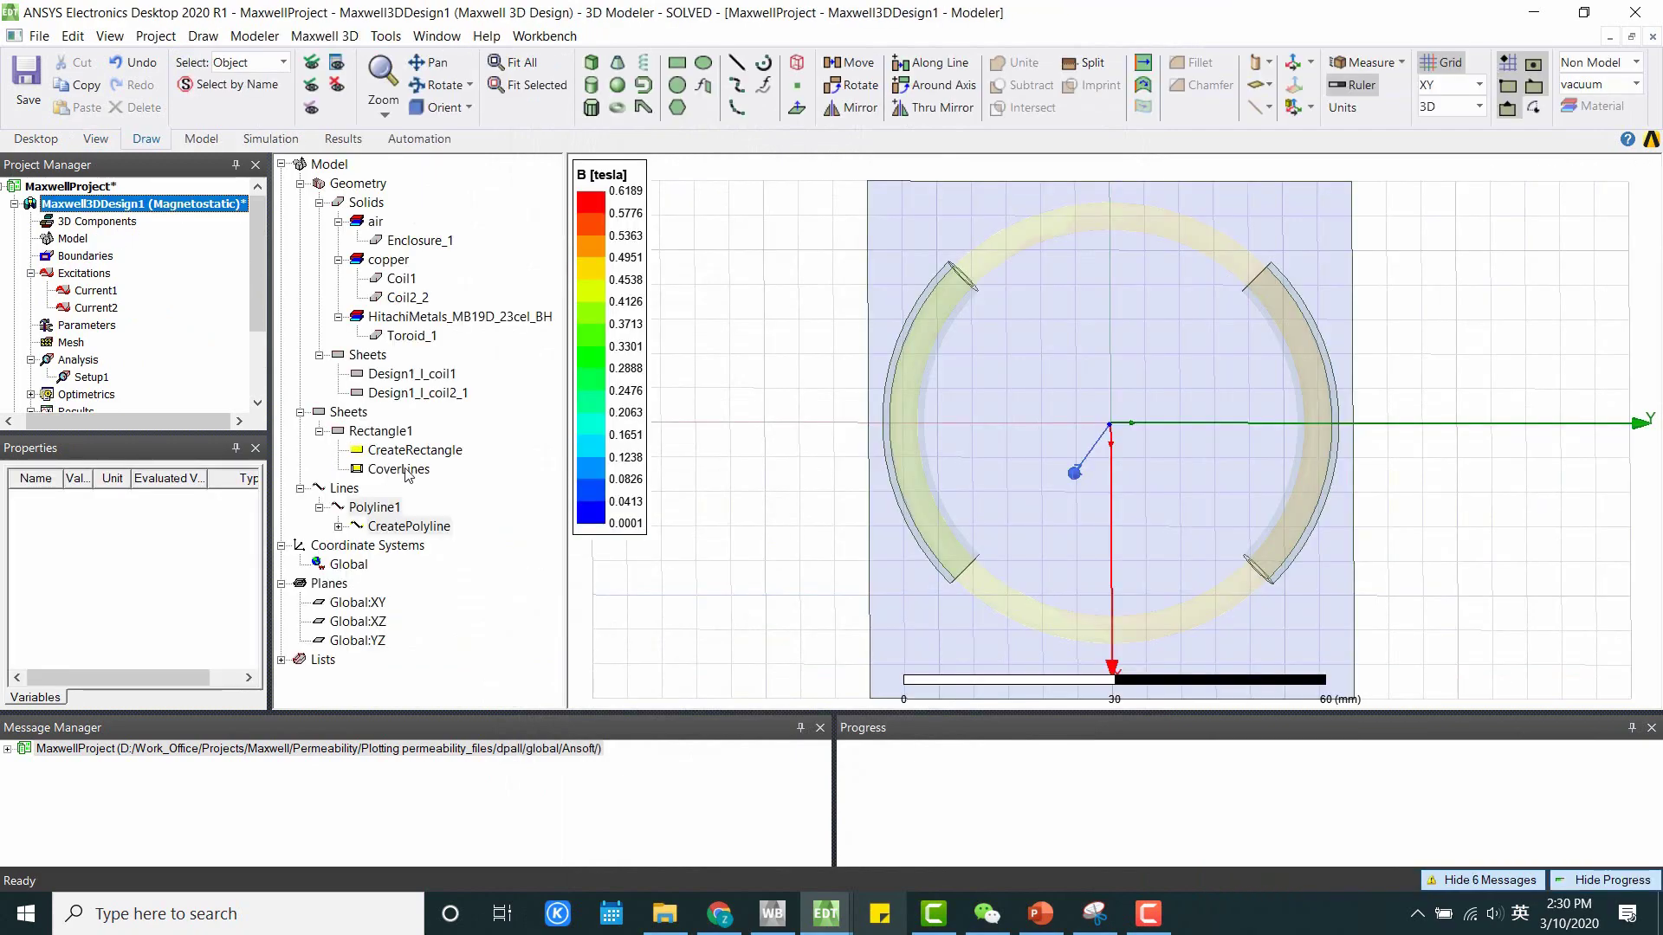
{"action": "left_click", "coordinate": [386, 431]}
{"action": "right_click", "coordinate": [386, 432]}
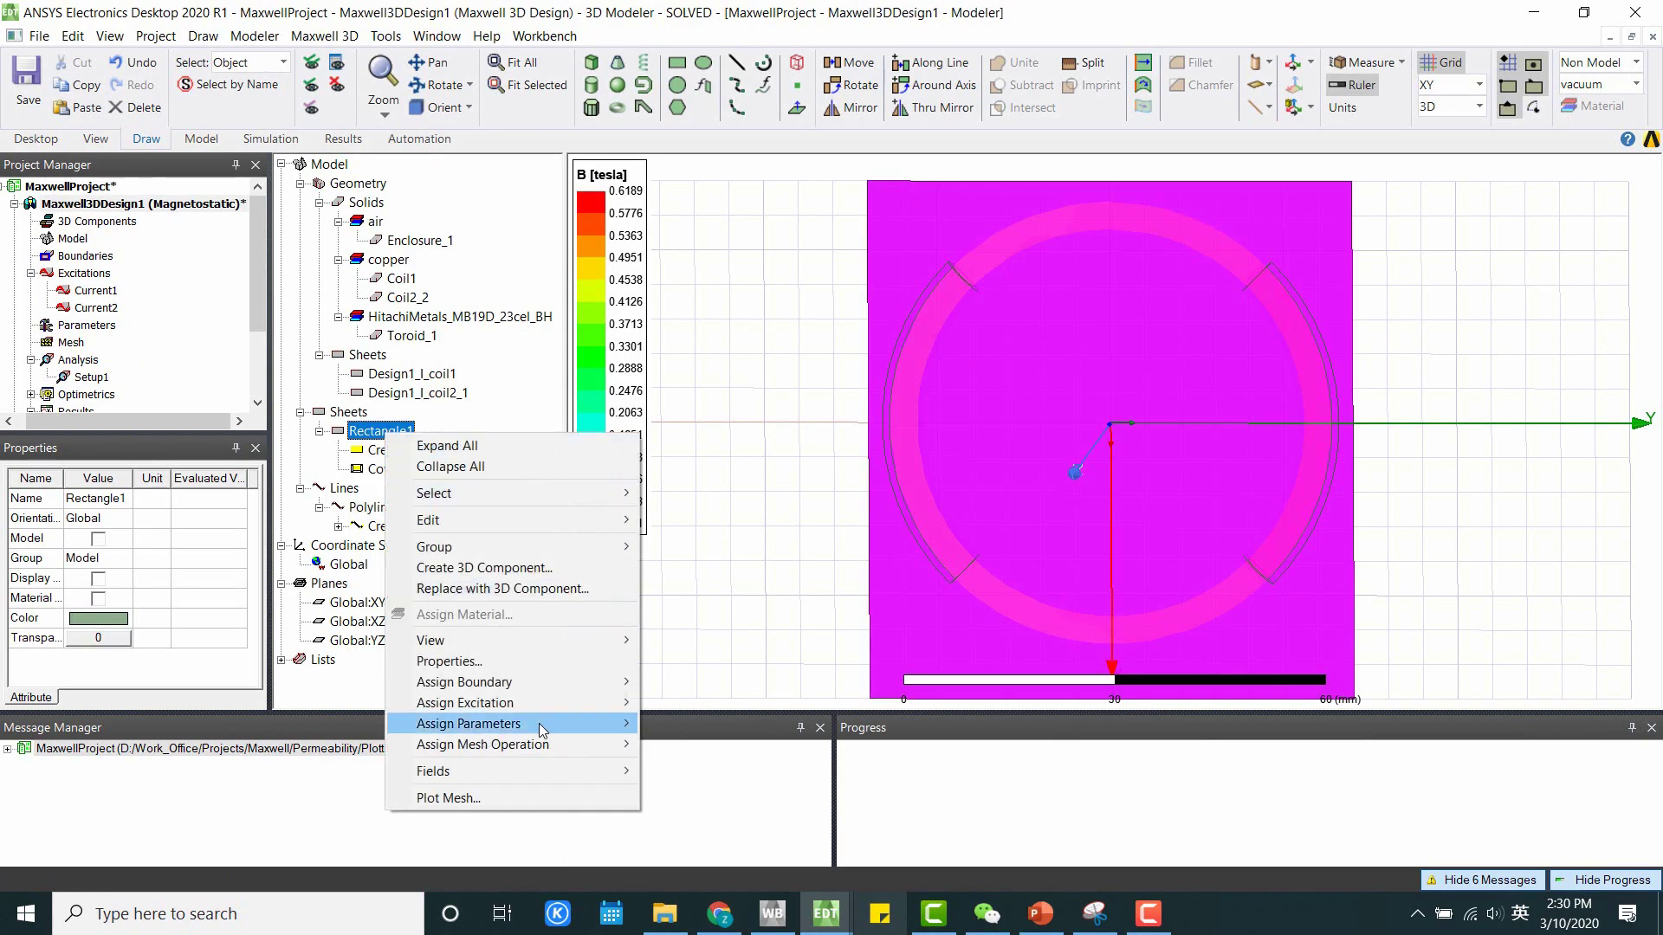
{"action": "mouse_move", "coordinate": [563, 767]}
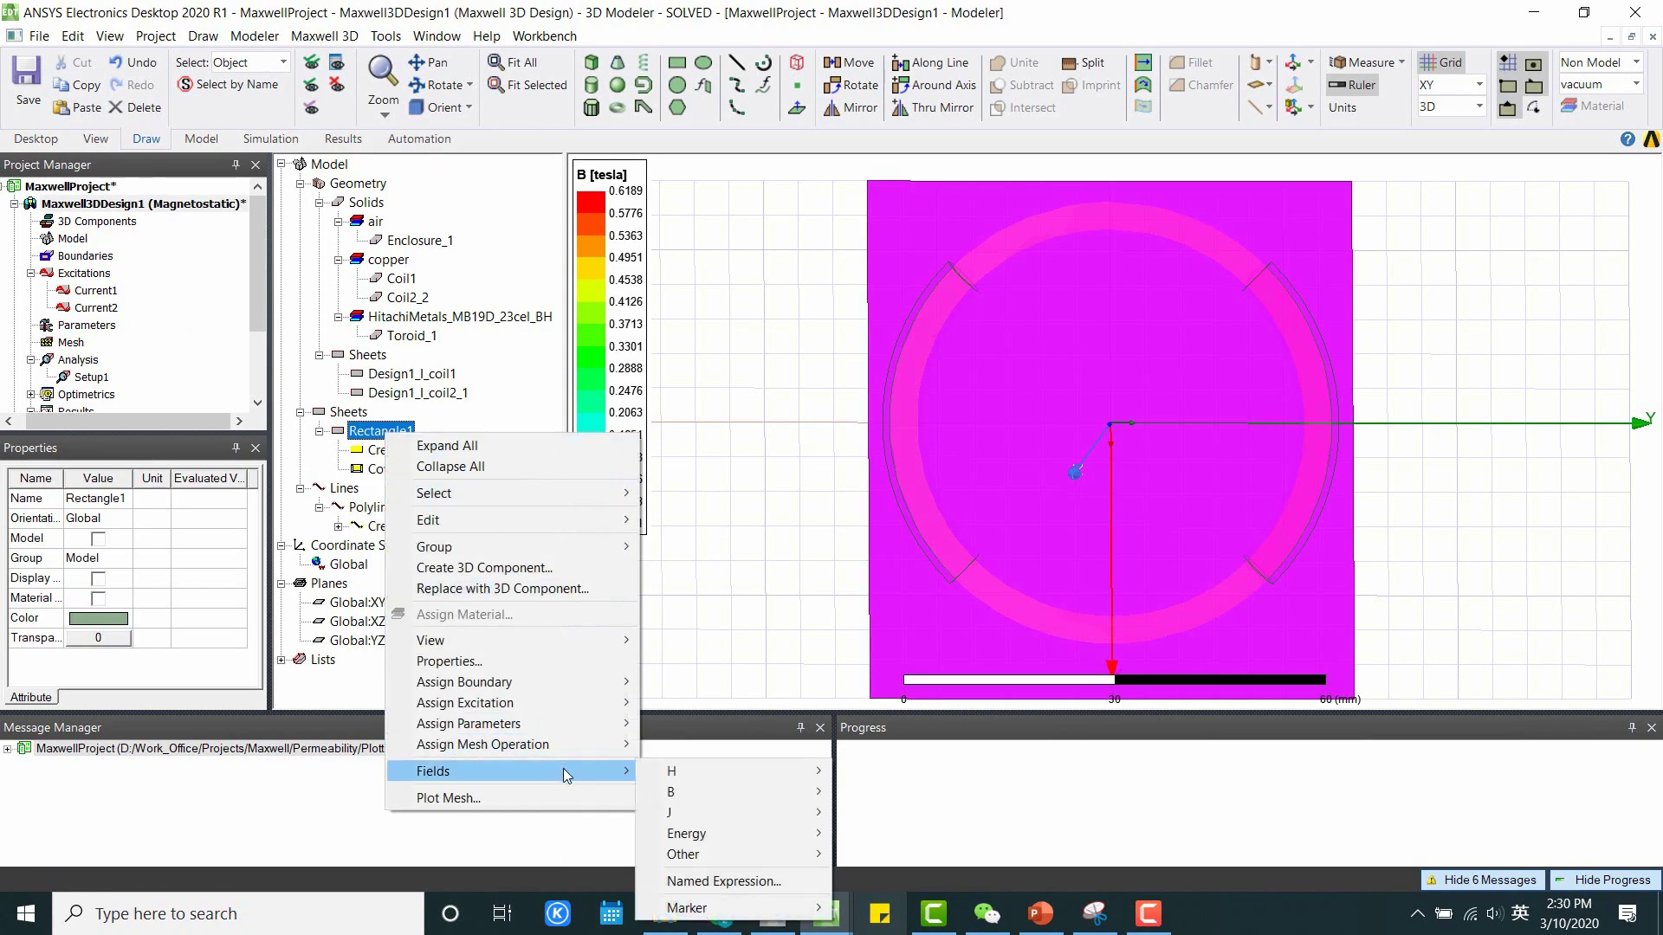
{"action": "left_click", "coordinate": [755, 881]}
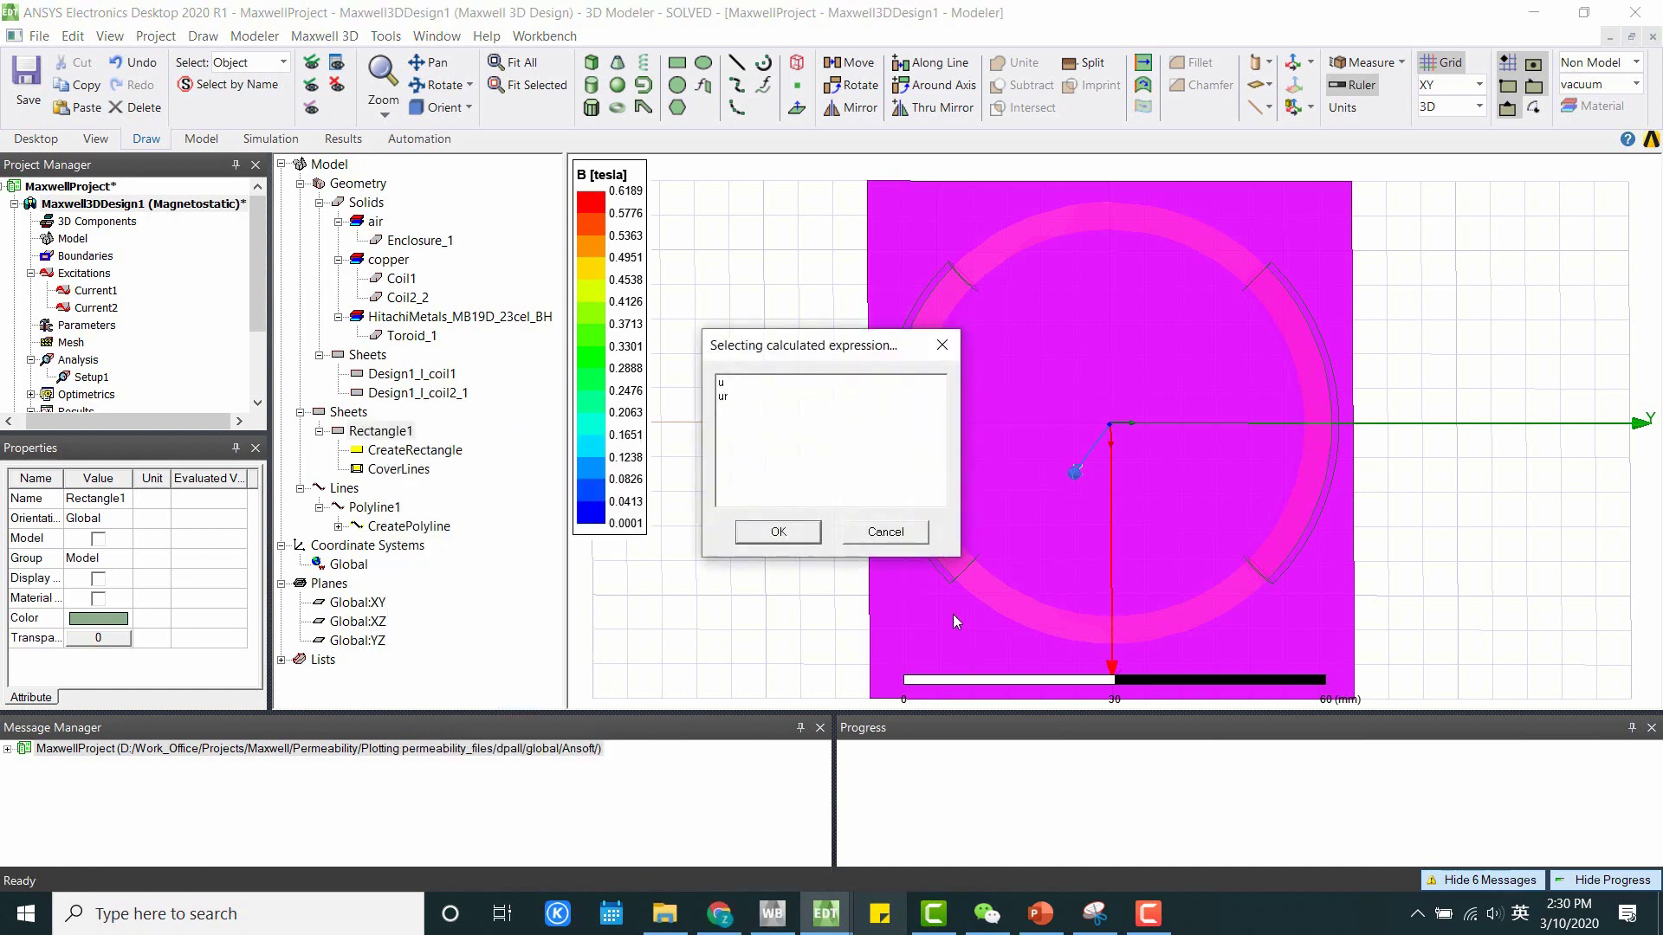
{"action": "left_click", "coordinate": [725, 397]}
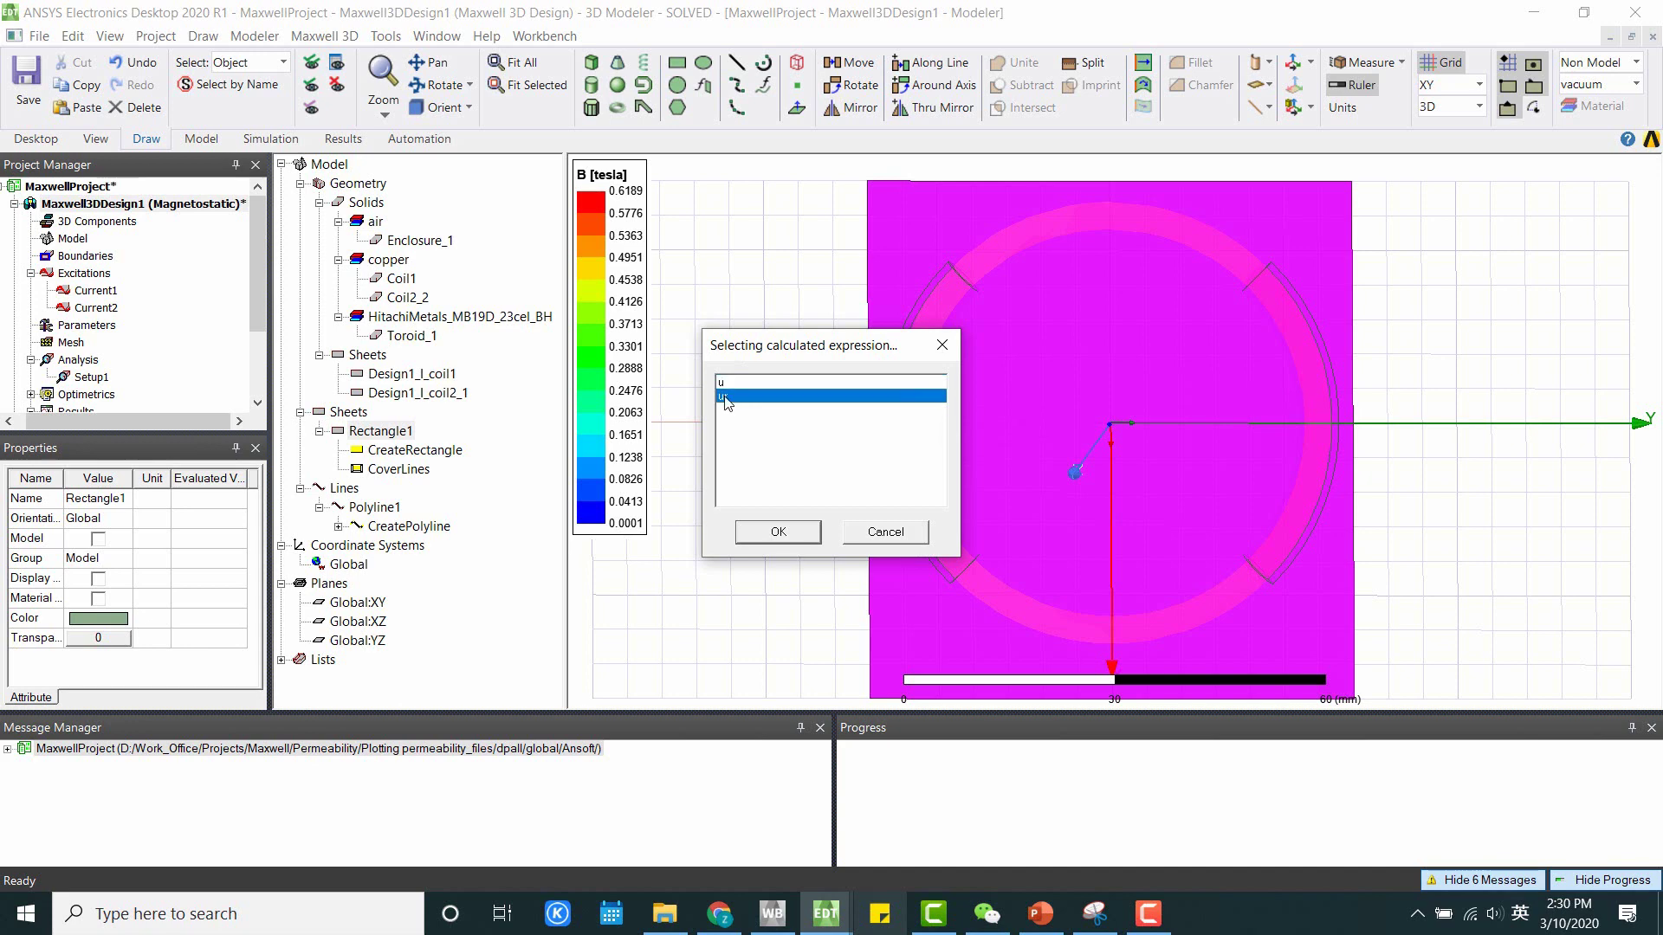
{"action": "left_click", "coordinate": [779, 533]}
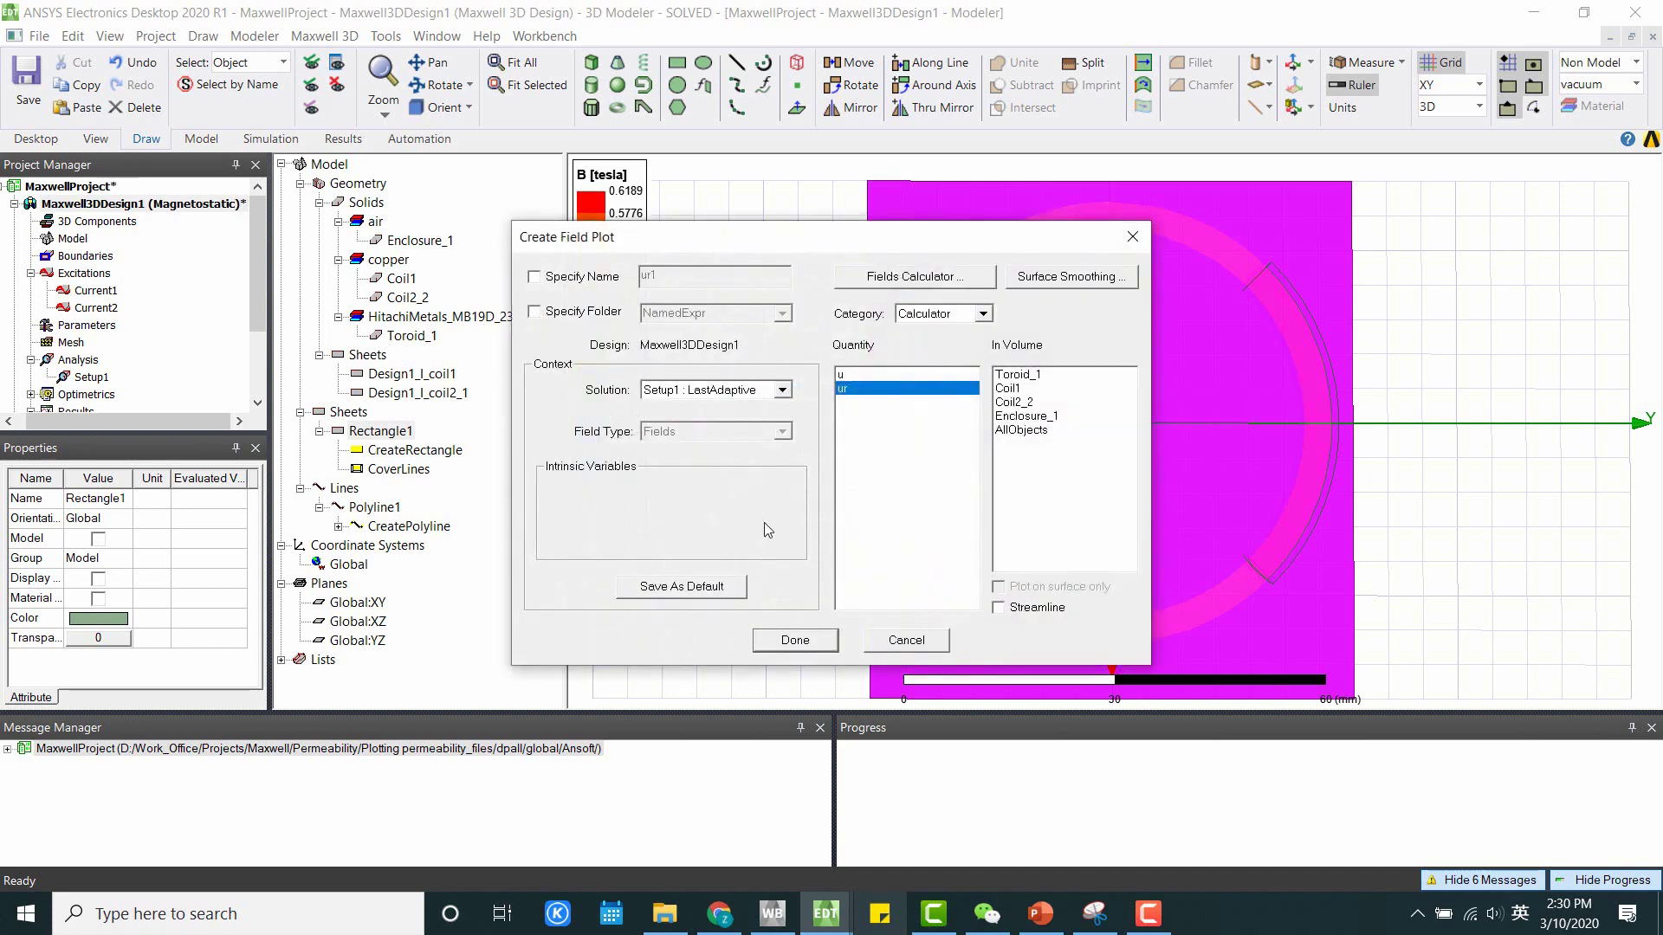
{"action": "left_click", "coordinate": [789, 641]}
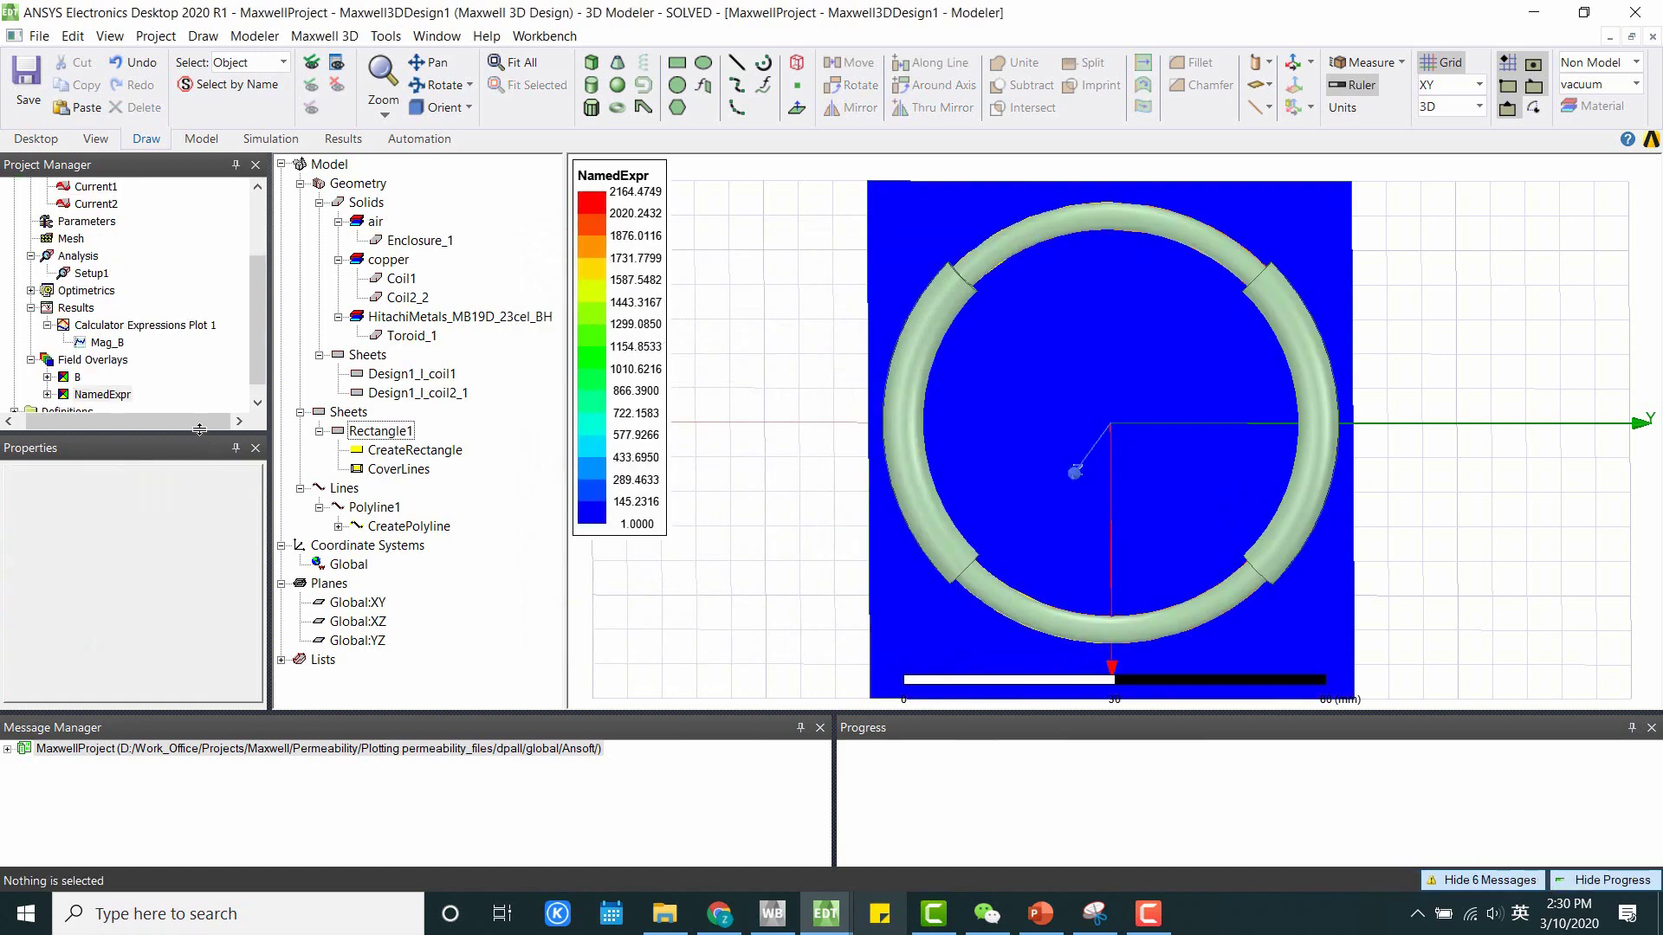
{"action": "left_click", "coordinate": [111, 395]}
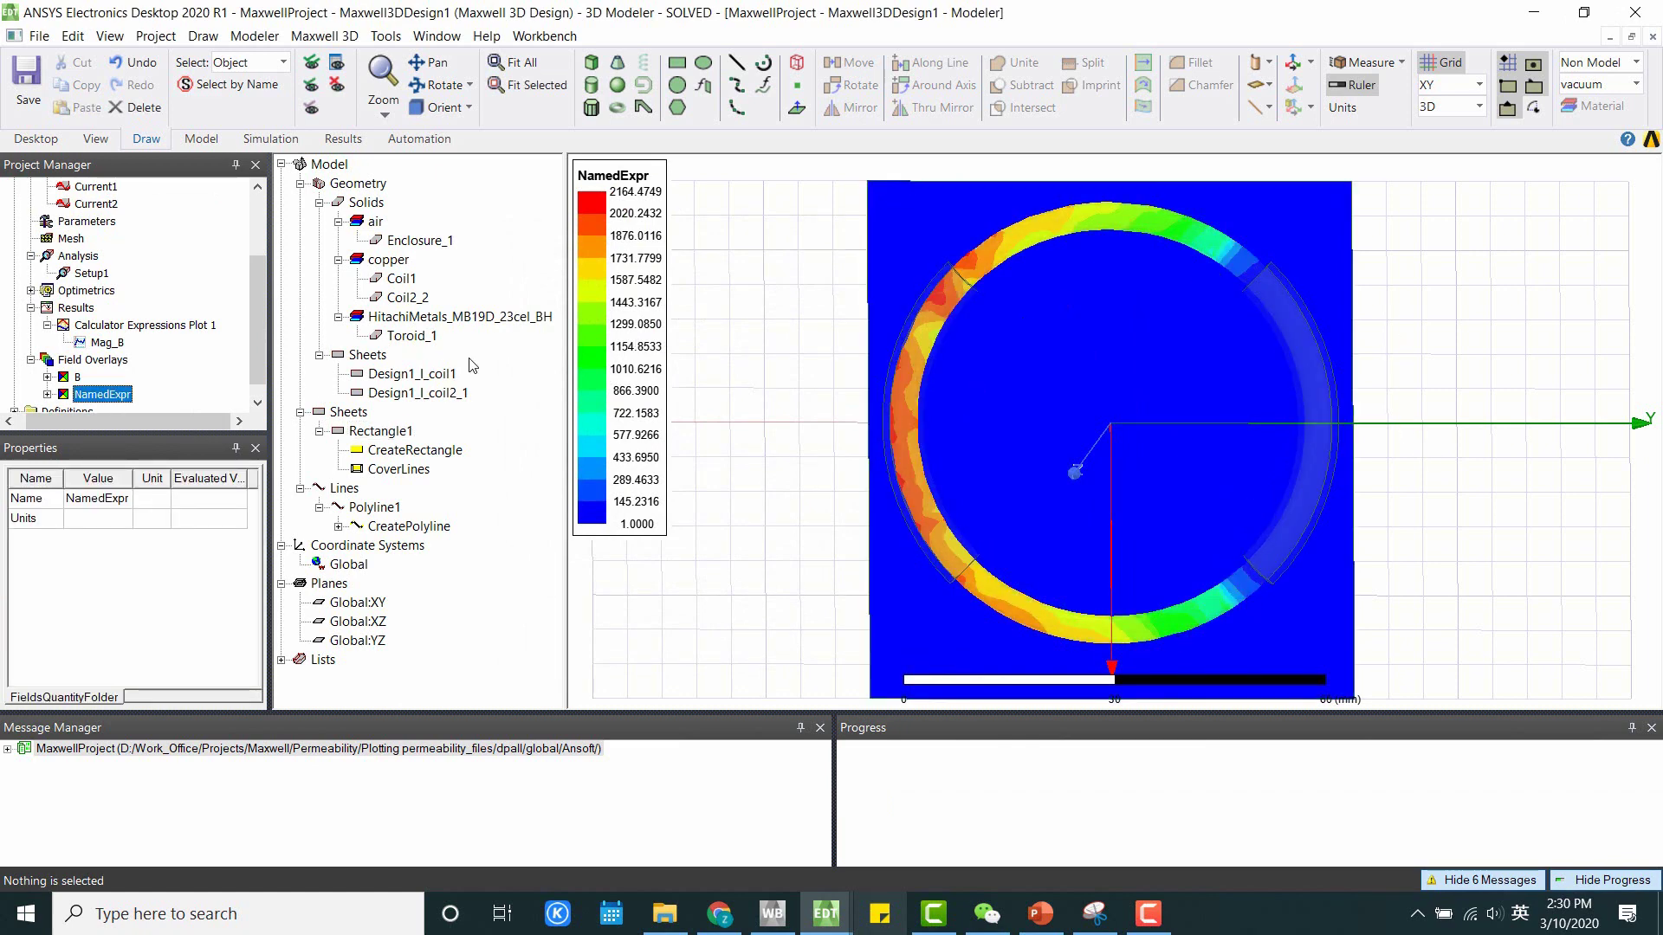
Create a rectangular fields report of the ur calculator expression along Polyline1
{"action": "right_click", "coordinate": [82, 308]}
{"action": "mouse_move", "coordinate": [192, 345]}
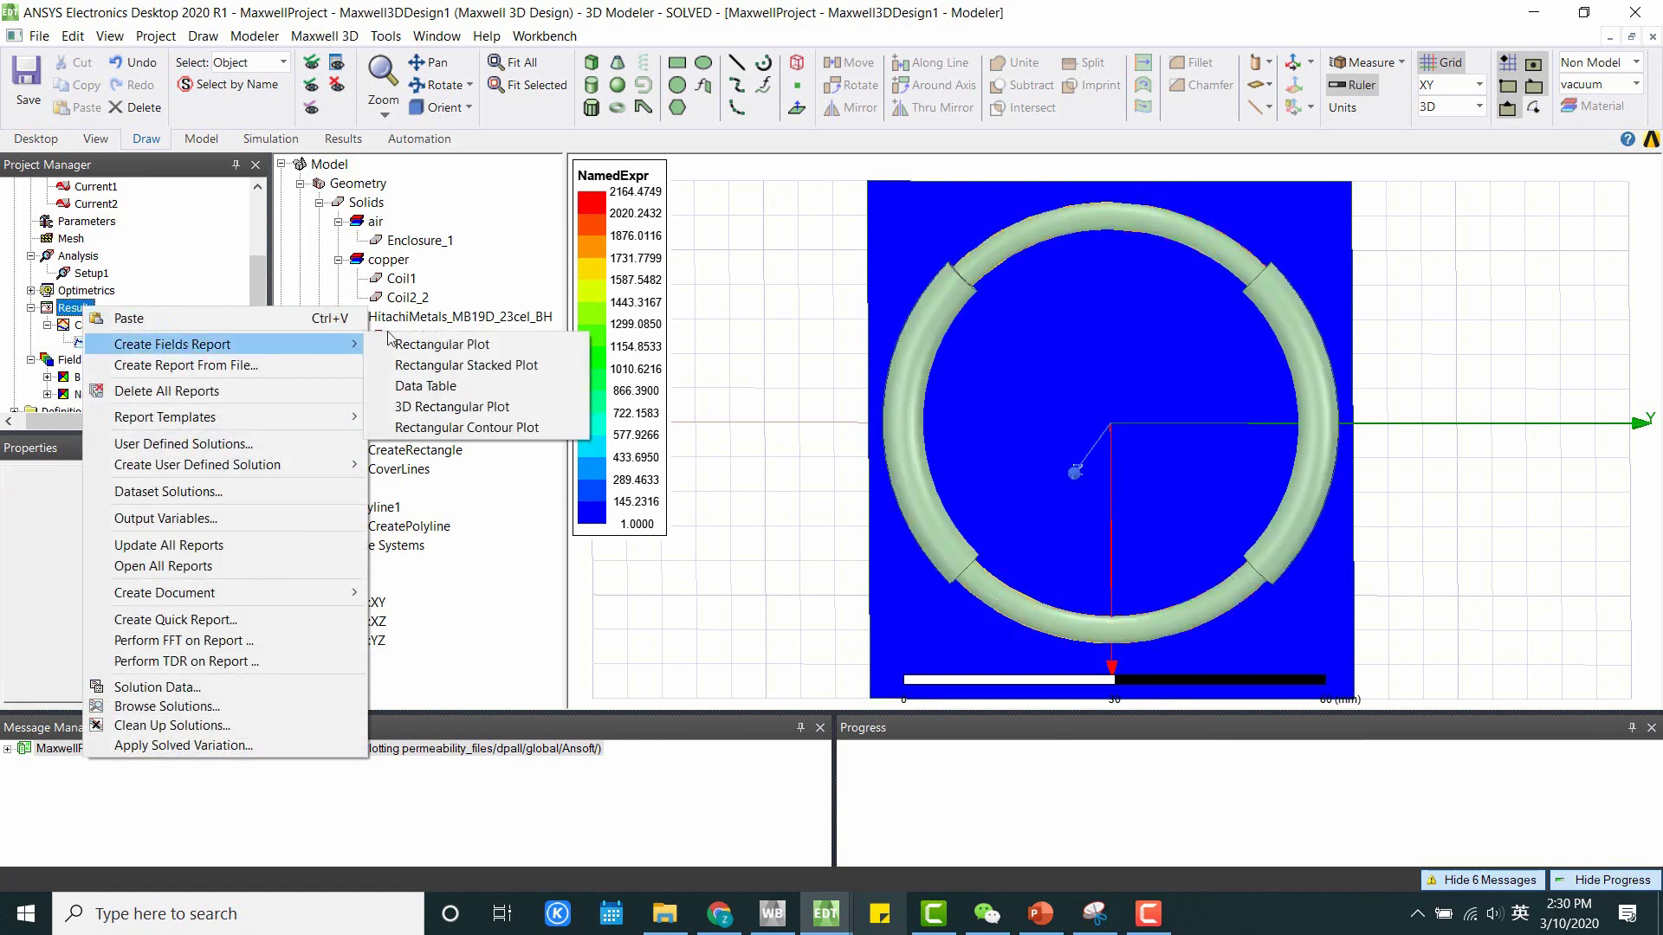
{"action": "left_click", "coordinate": [460, 347]}
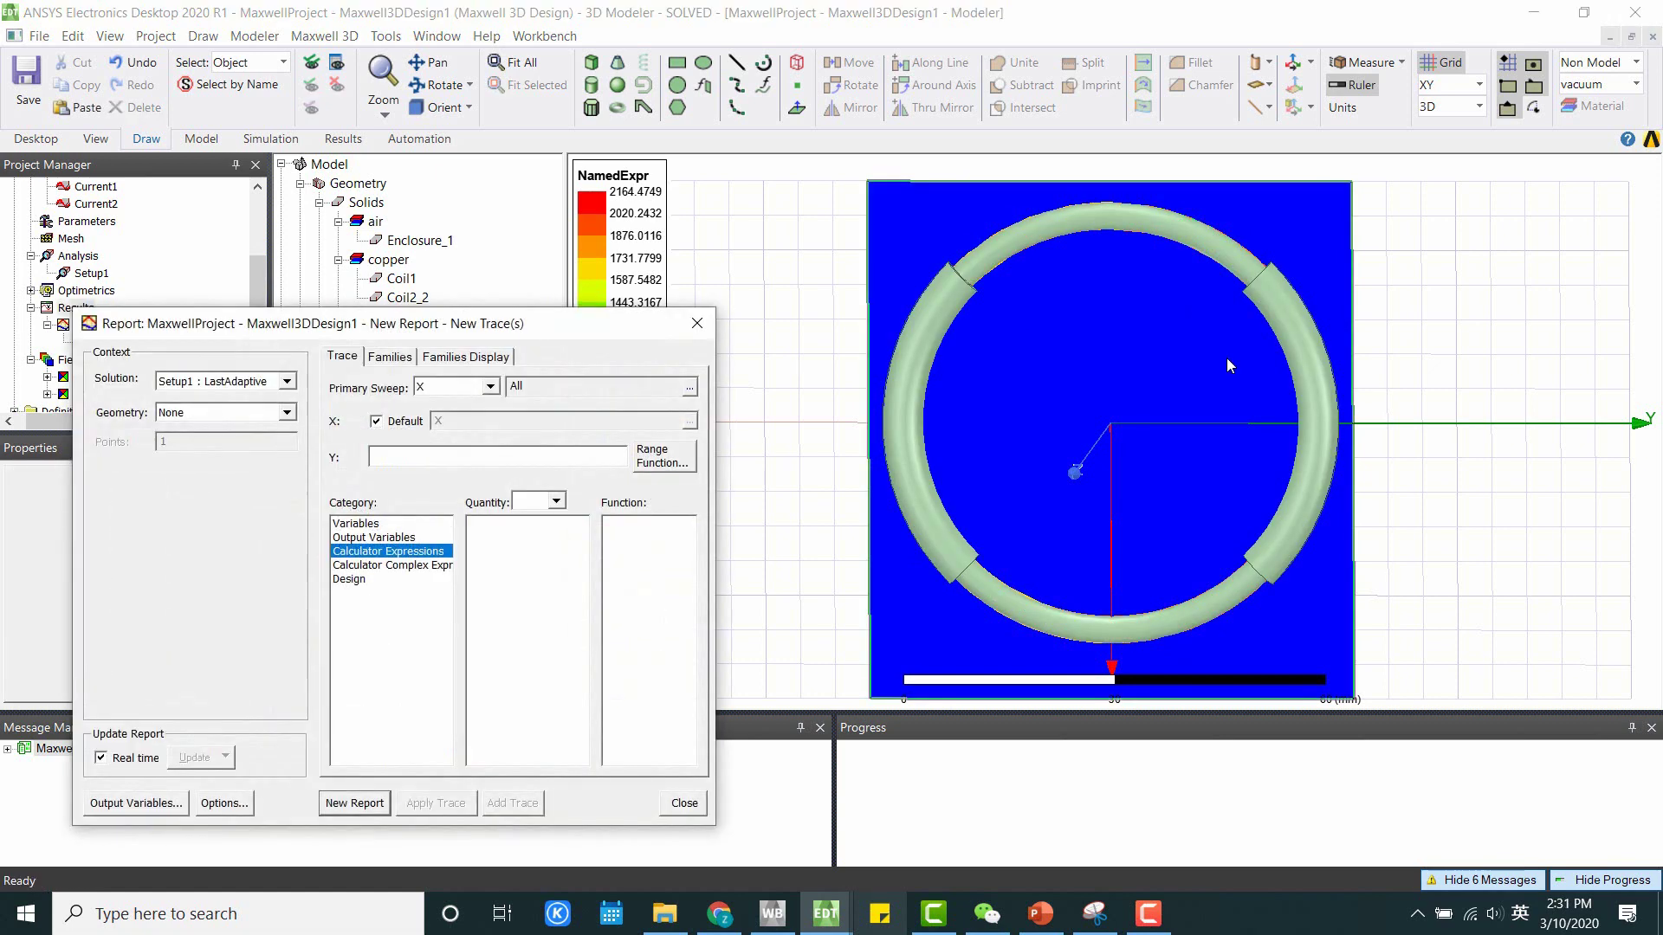
{"action": "left_click", "coordinate": [196, 414]}
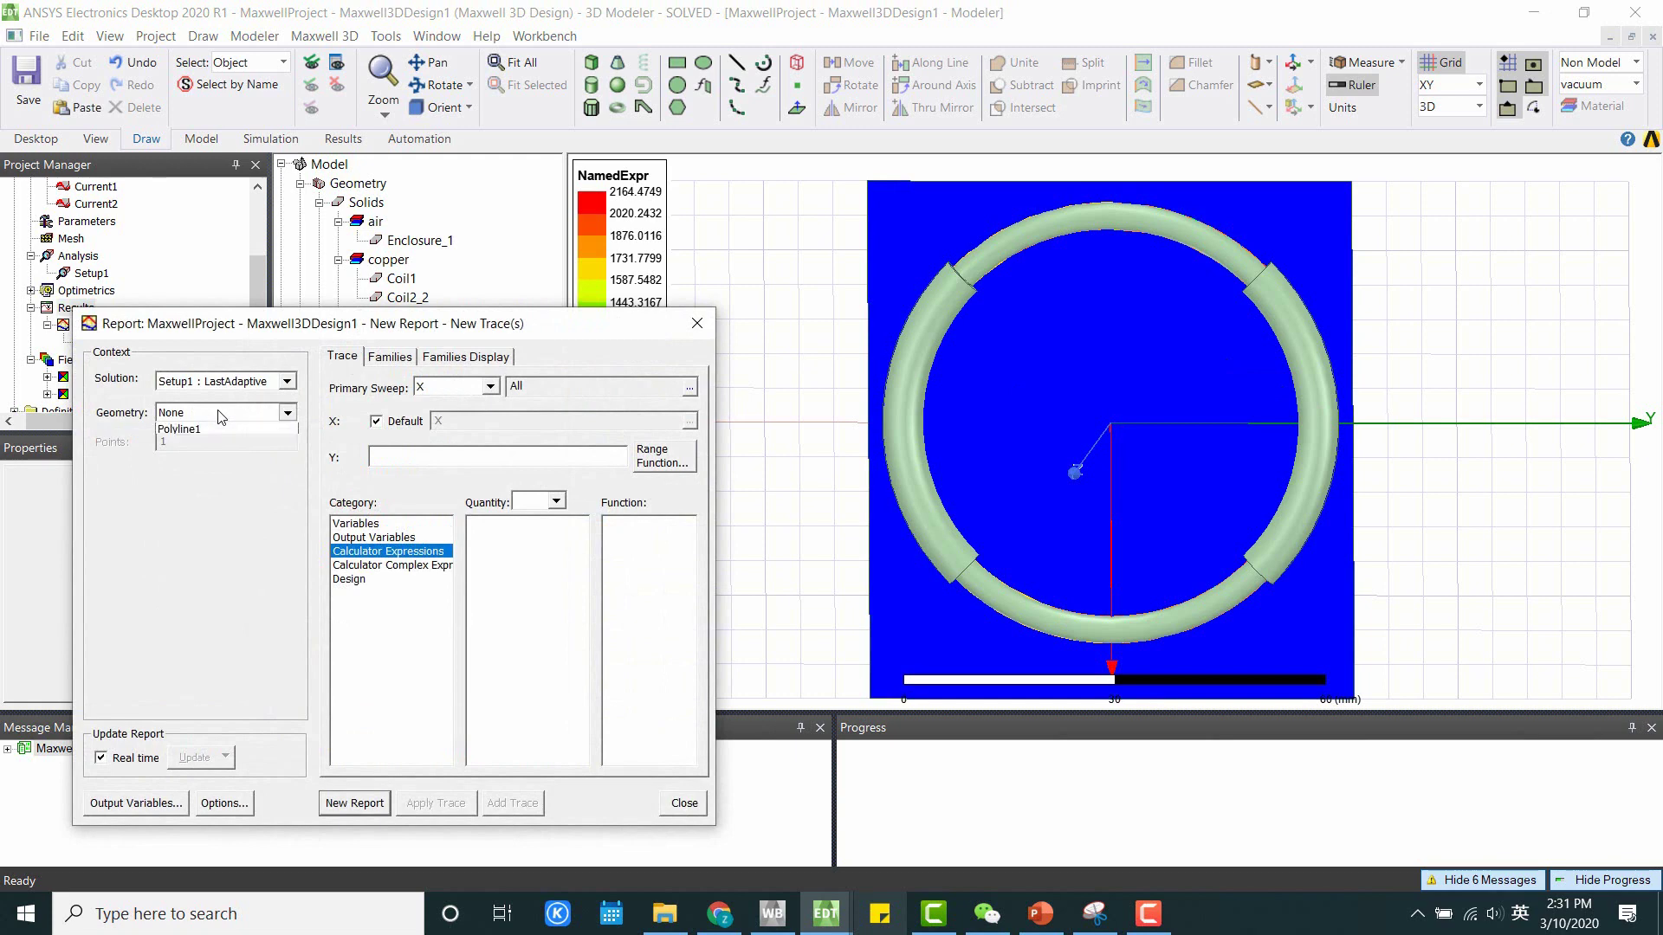
{"action": "left_click", "coordinate": [178, 439]}
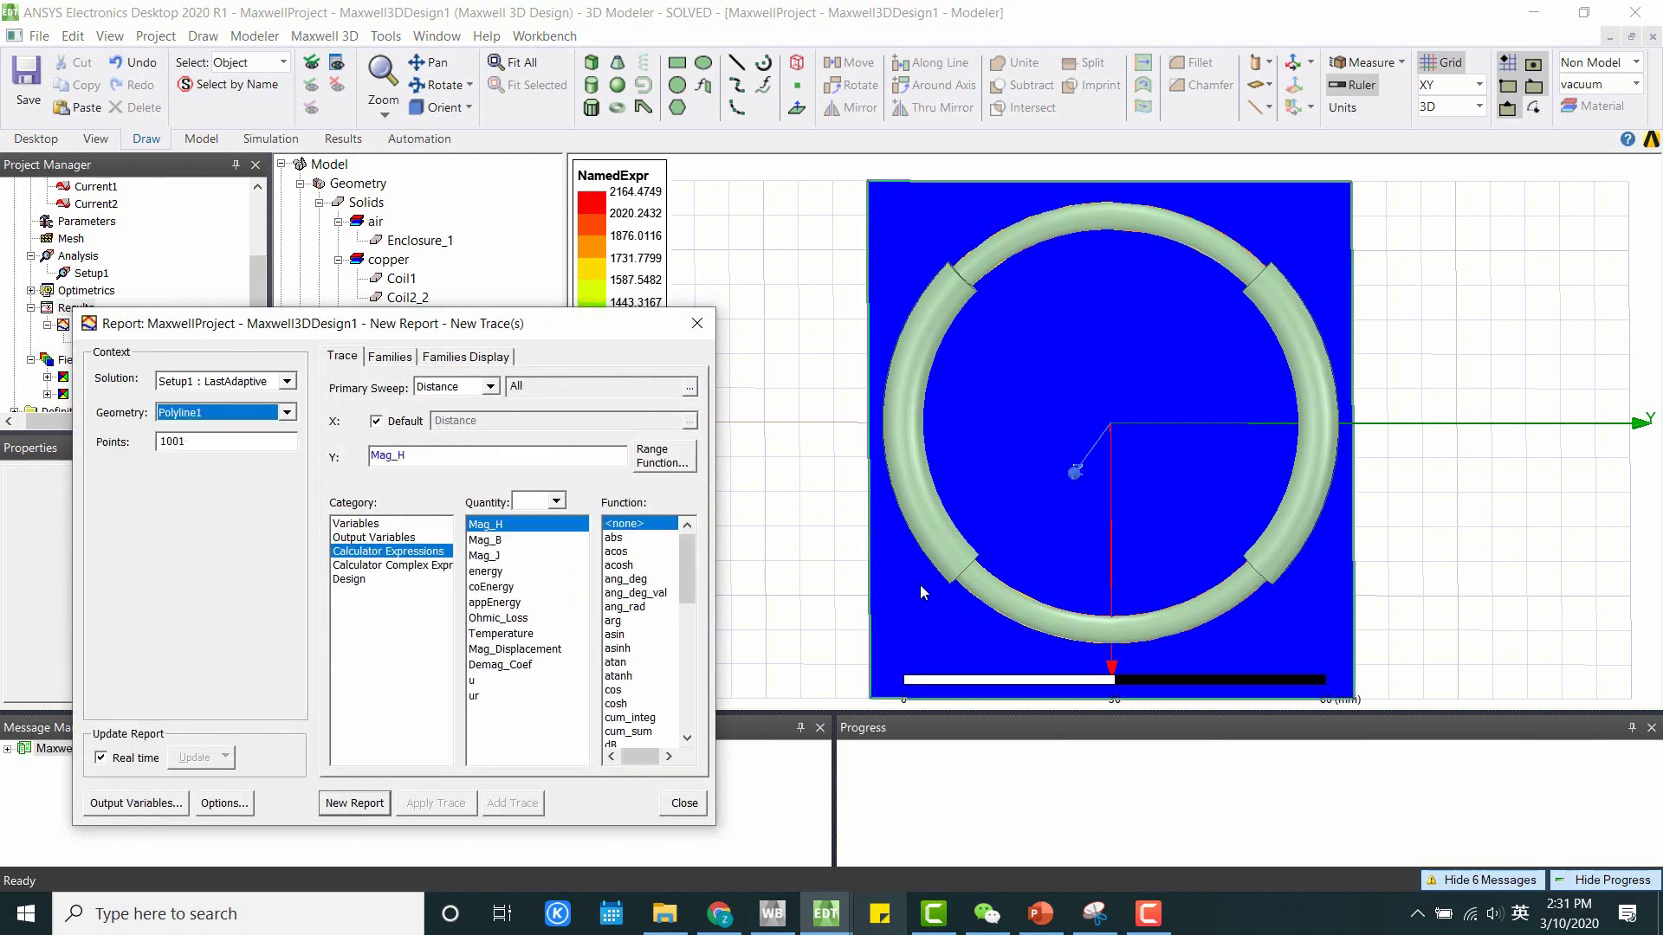
{"action": "left_click", "coordinate": [476, 696]}
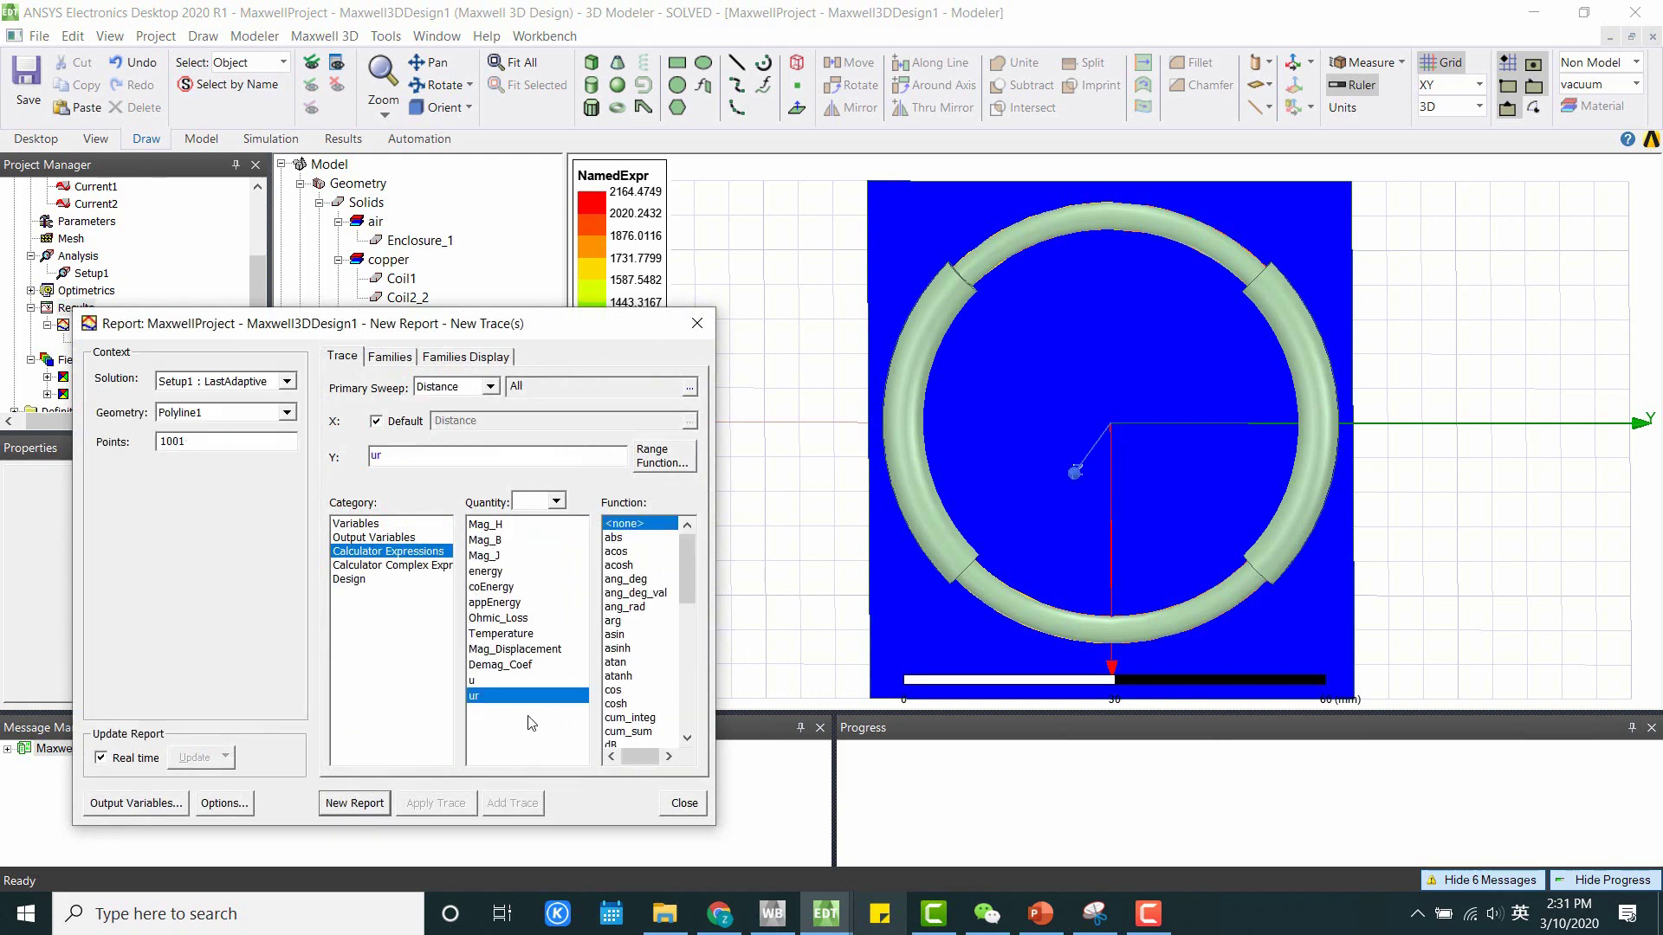
{"action": "left_click", "coordinate": [354, 803]}
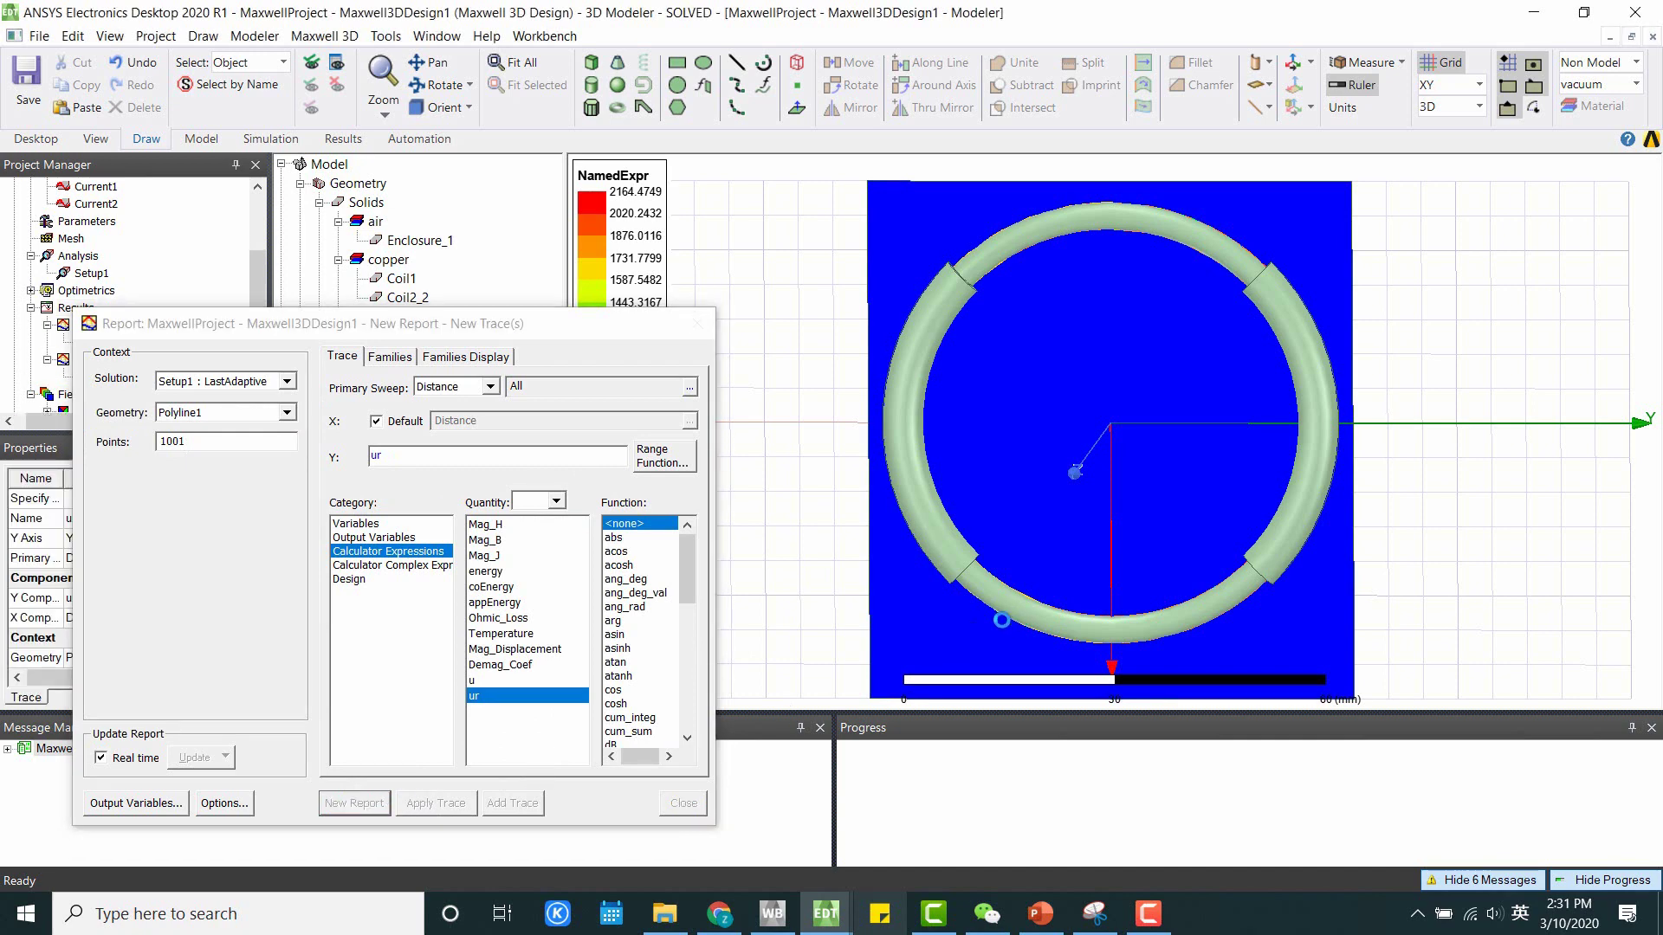